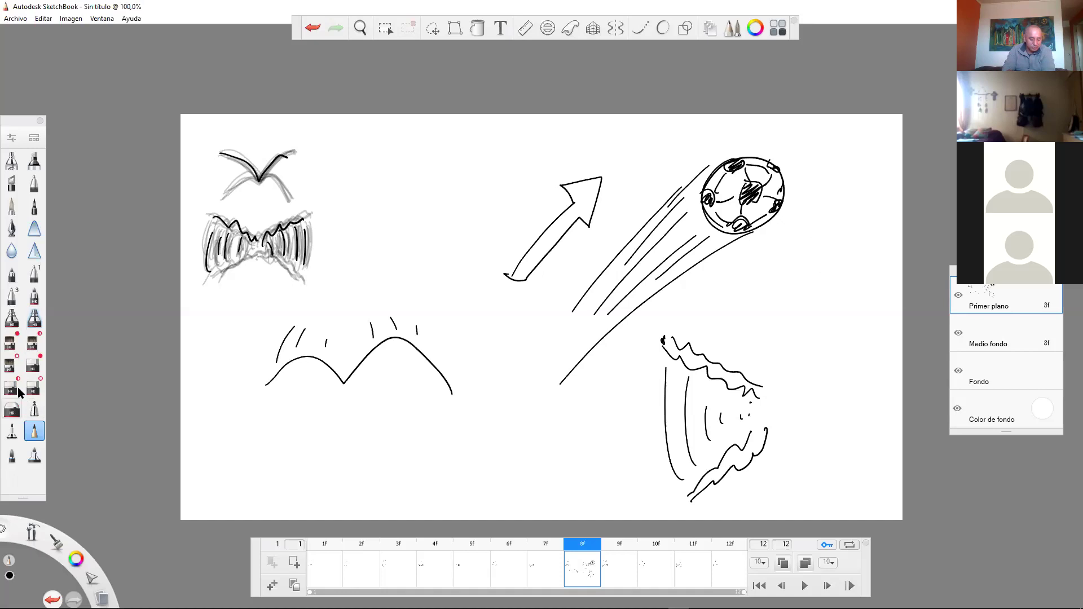
Erase the bold black strokes on the right half of the bow-tie shape.
key("e")
left_click_drag(317, 220, 318, 220)
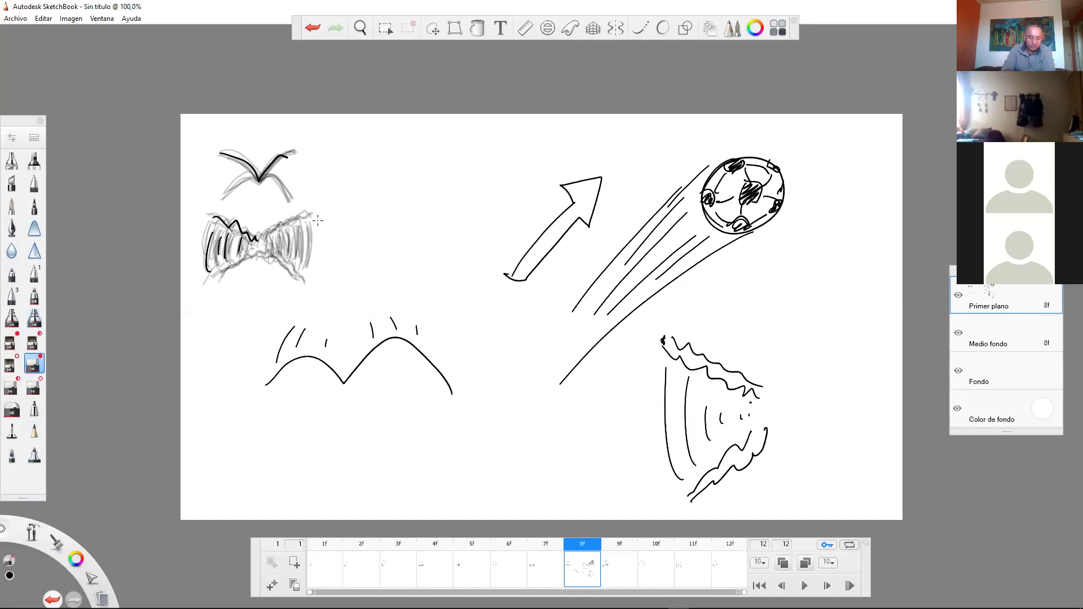
Create a new empty FlipBook with 4 frames, discarding the unsaved changes of the current one.
left_click(17, 18)
mouse_move(114, 47)
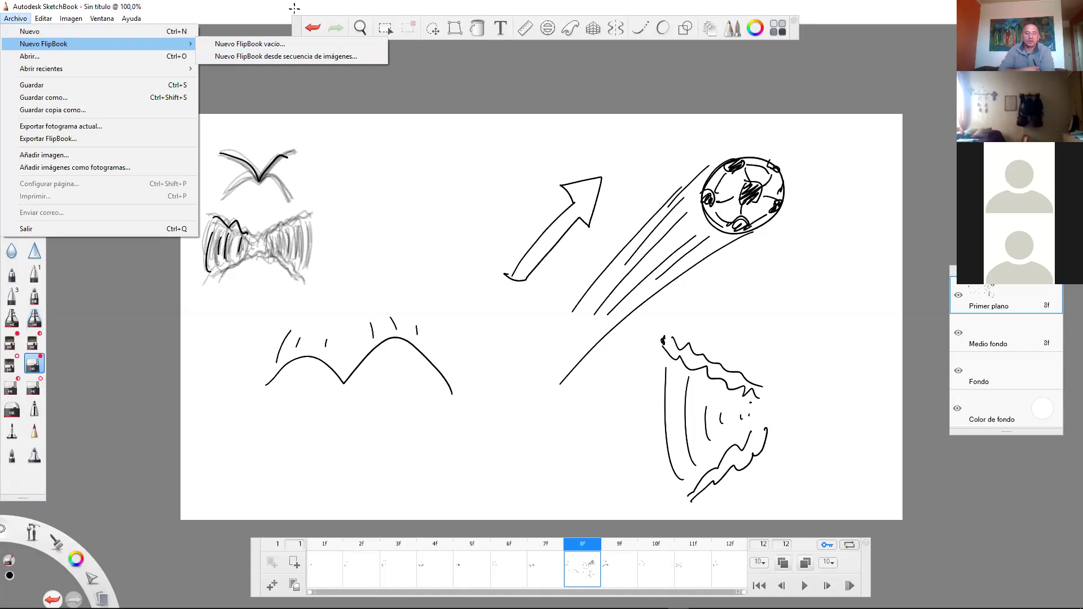
left_click(290, 44)
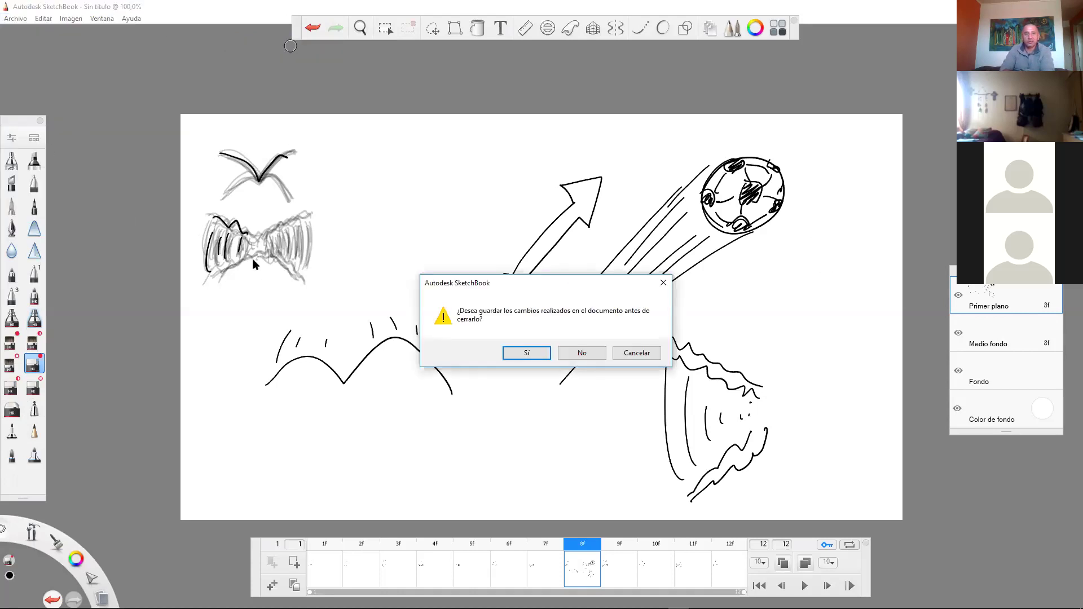
left_click(582, 353)
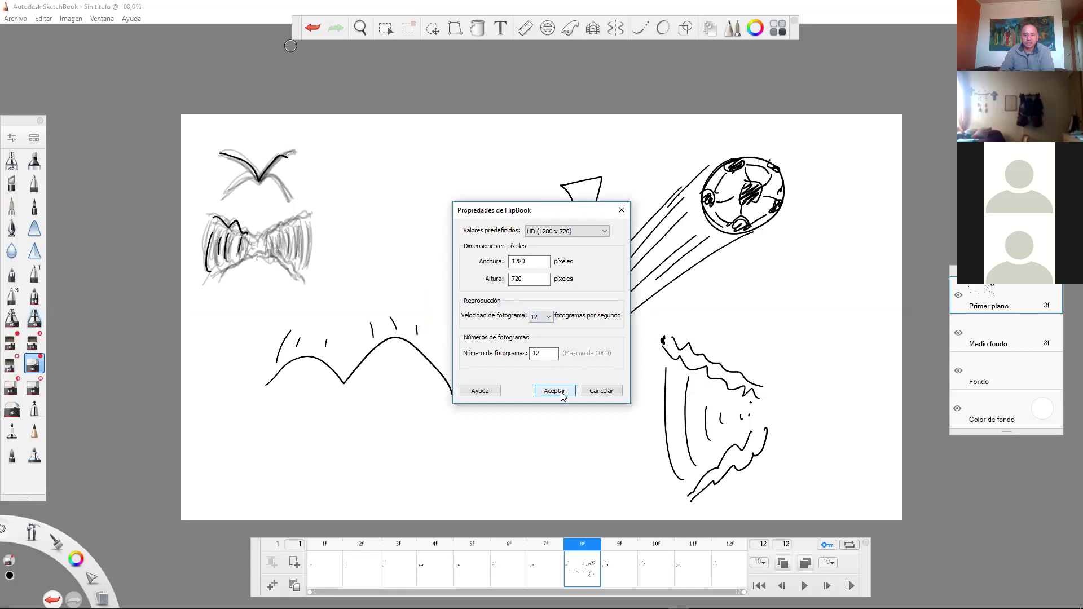
left_click(546, 324)
left_click(577, 349)
left_click(534, 355)
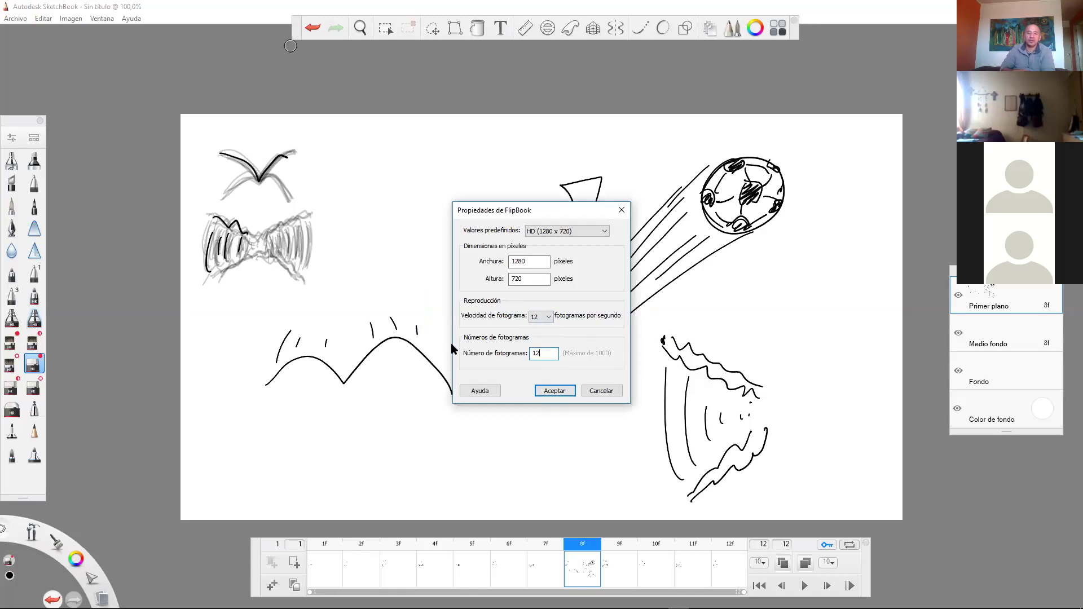
double_click(535, 354)
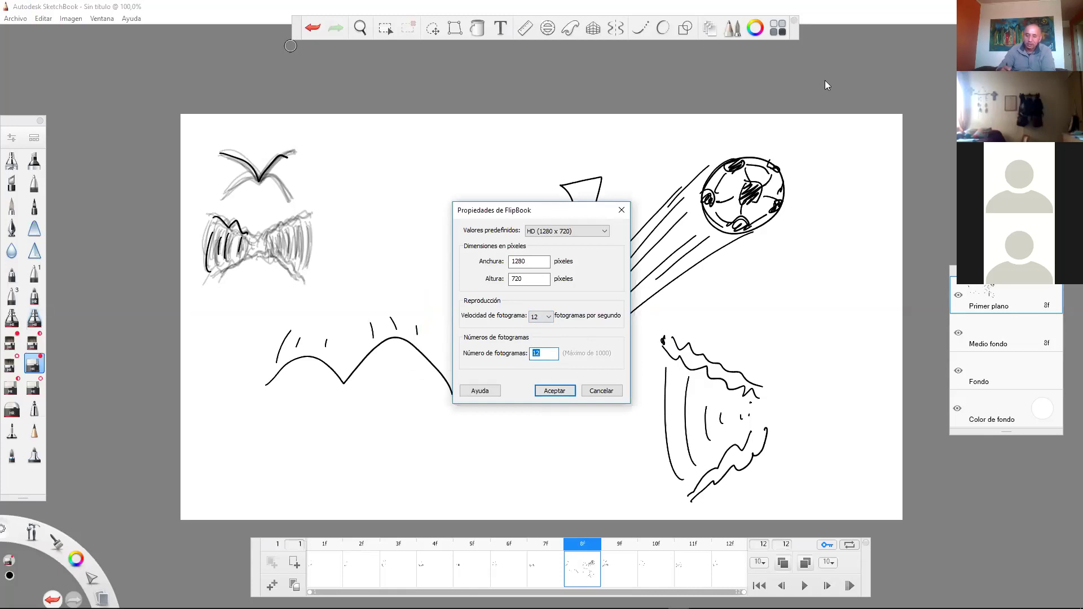
type("4")
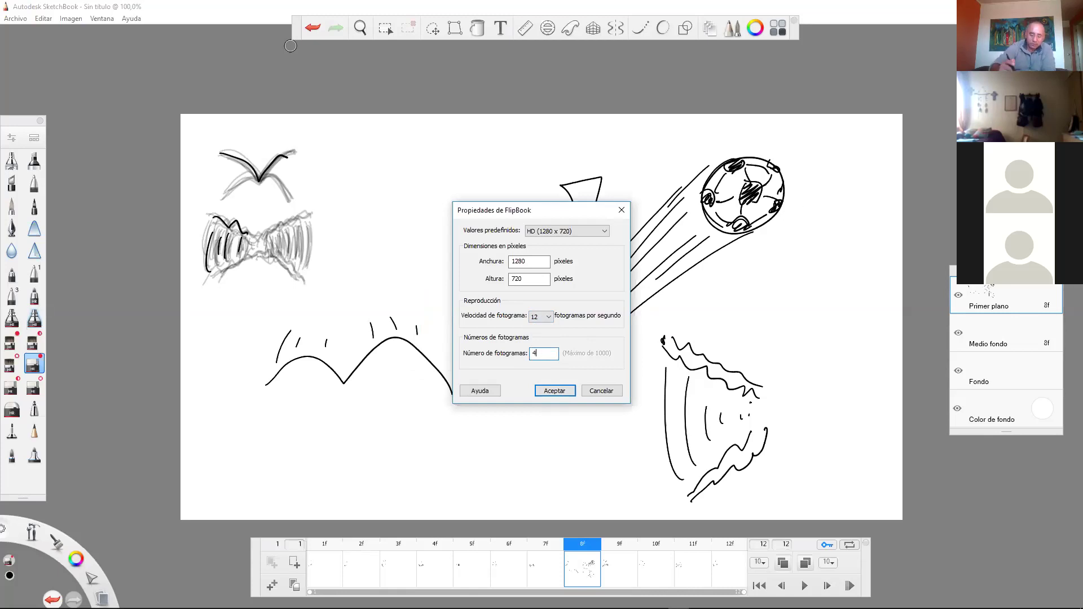
left_click(554, 391)
With the pencil, draw a tiny solid spark near the bottom centre of frame 1 and a jagged burst around it in frame 2.
left_click_drag(503, 567, 404, 559)
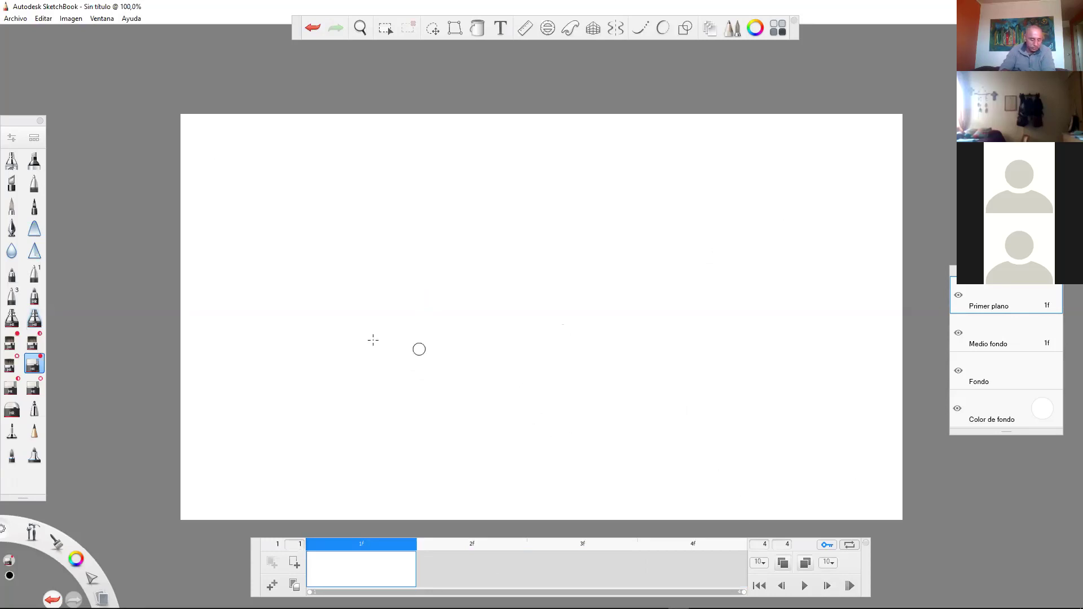
left_click(33, 431)
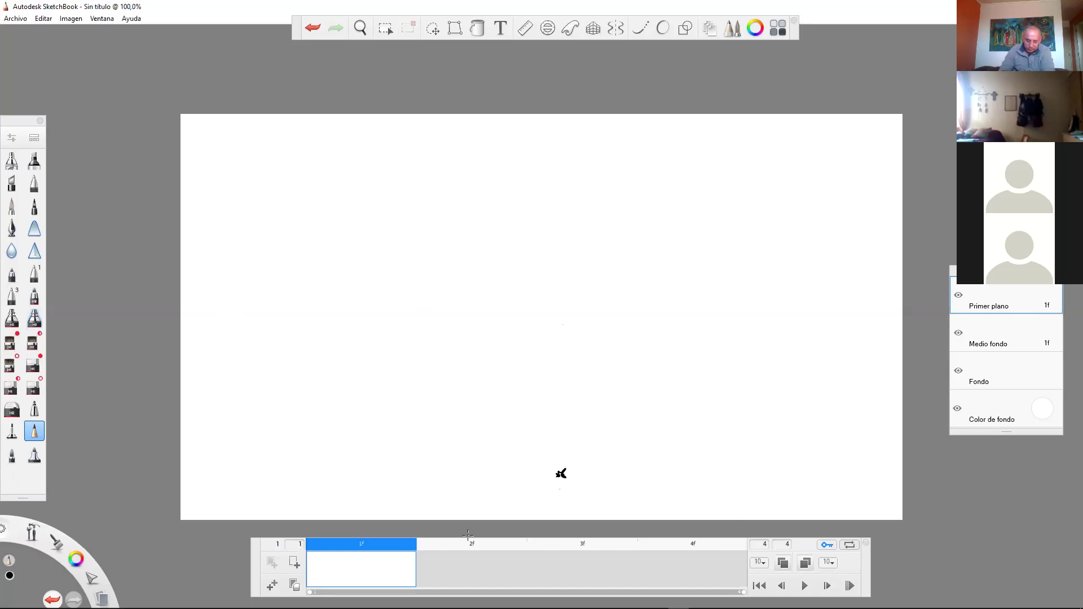
left_click(468, 575)
mouse_move(551, 480)
left_mouse_down()
mouse_move(519, 399)
mouse_move(565, 383)
left_mouse_up()
mouse_move(570, 401)
left_mouse_down()
mouse_move(617, 387)
mouse_move(627, 442)
mouse_move(608, 476)
mouse_move(585, 482)
left_mouse_up()
left_click_drag(530, 470, 488, 471)
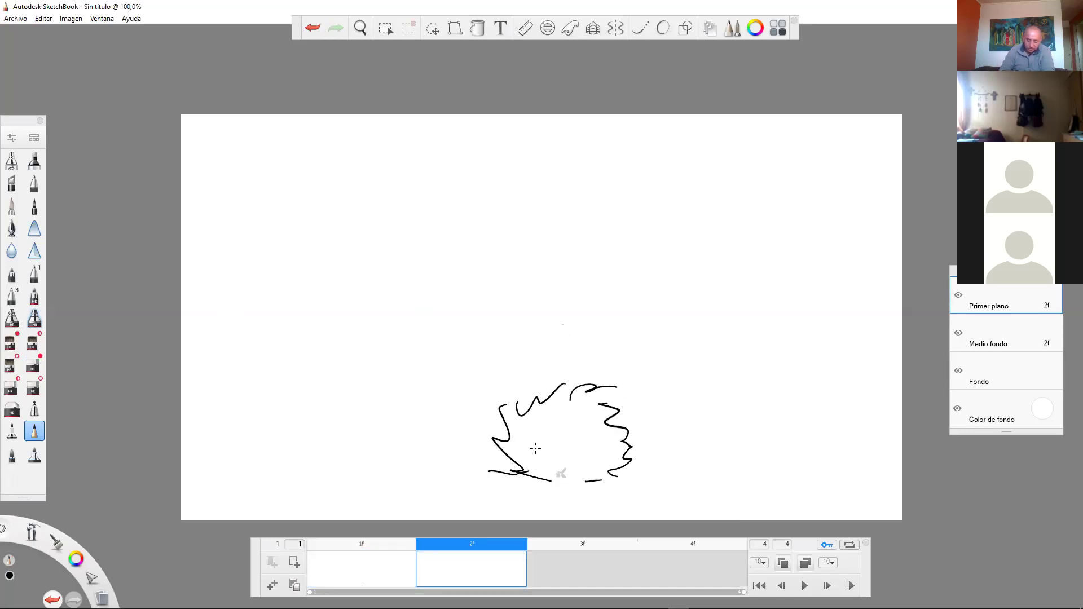
Add small inner marks and a scalloped smoke outline around the burst in frame 2.
left_click_drag(563, 414, 569, 413)
left_click_drag(582, 416, 582, 419)
mouse_move(566, 377)
left_mouse_down()
mouse_move(626, 389)
mouse_move(653, 438)
mouse_move(654, 471)
left_mouse_up()
mouse_move(558, 384)
left_mouse_down()
mouse_move(526, 363)
mouse_move(470, 448)
left_mouse_up()
left_click_drag(553, 478, 528, 481)
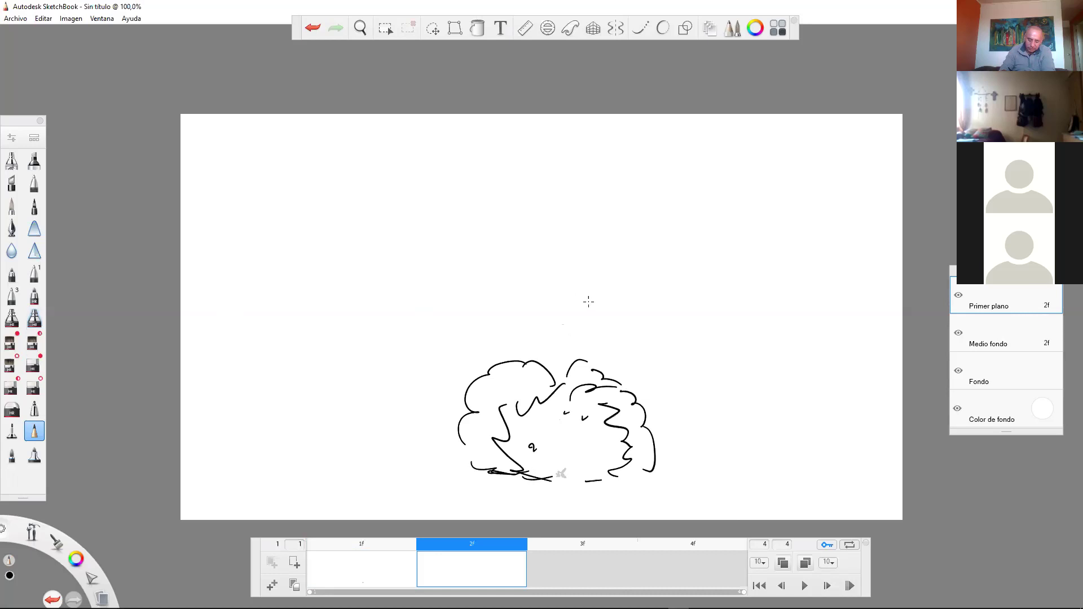
Draw the scalloped outline of a much larger explosion cloud around the burst in frame 3.
left_click_drag(569, 300, 536, 248)
mouse_move(514, 246)
left_mouse_down()
mouse_move(440, 264)
mouse_move(393, 365)
left_mouse_up()
mouse_move(387, 413)
left_mouse_down()
mouse_move(383, 370)
mouse_move(451, 477)
left_mouse_up()
mouse_move(575, 264)
left_mouse_down()
mouse_move(658, 275)
mouse_move(701, 299)
left_mouse_up()
left_click_drag(703, 291, 727, 337)
left_click_drag(756, 325, 767, 429)
left_click_drag(766, 430, 714, 481)
Fill the frame 3 explosion cloud with inner curls and scatter small debris marks around it.
mouse_move(563, 322)
left_mouse_down()
mouse_move(539, 281)
mouse_move(543, 338)
left_mouse_up()
mouse_move(511, 332)
left_mouse_down()
mouse_move(463, 322)
mouse_move(450, 463)
left_mouse_up()
left_click_drag(509, 300, 526, 301)
left_click_drag(599, 307, 605, 315)
left_click_drag(581, 370, 610, 349)
left_click_drag(631, 359, 679, 339)
mouse_move(669, 385)
left_mouse_down()
mouse_move(641, 383)
mouse_move(685, 386)
left_mouse_up()
mouse_move(680, 438)
left_mouse_down()
mouse_move(688, 431)
mouse_move(698, 451)
left_mouse_up()
left_click_drag(543, 424, 551, 452)
left_click_drag(683, 384, 744, 378)
left_click_drag(712, 229, 716, 237)
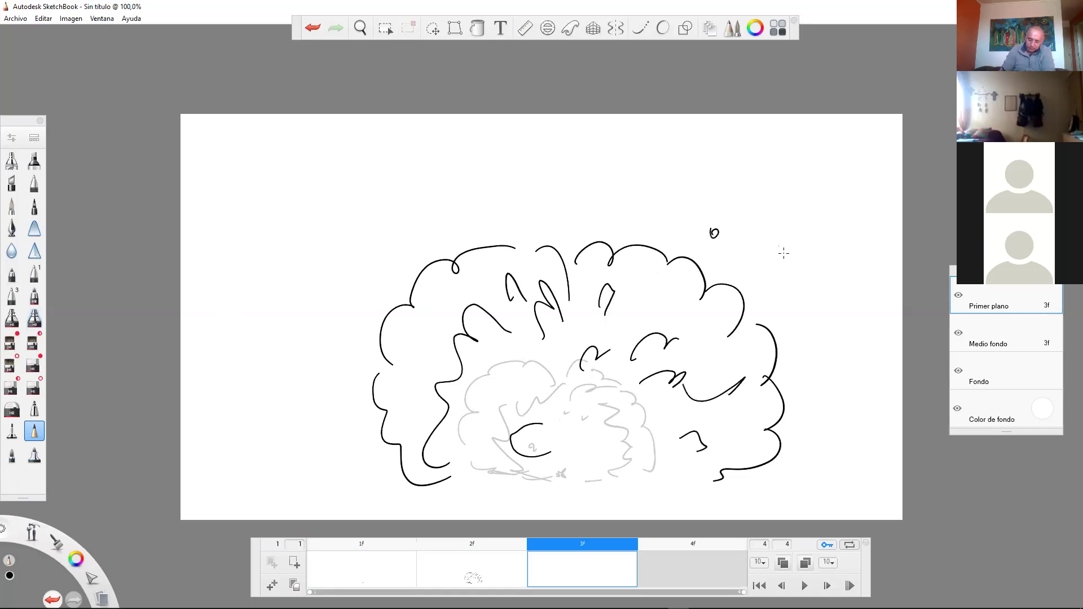
left_click(786, 296)
In frame 4, draw a slightly smaller scalloped cloud outline with a few inner curls.
left_click(720, 571)
mouse_move(416, 316)
left_mouse_down()
mouse_move(401, 349)
mouse_move(397, 437)
mouse_move(426, 477)
mouse_move(471, 471)
mouse_move(508, 281)
mouse_move(558, 284)
left_mouse_up()
mouse_move(575, 281)
left_mouse_down()
mouse_move(587, 266)
mouse_move(701, 318)
mouse_move(748, 382)
mouse_move(732, 463)
left_mouse_up()
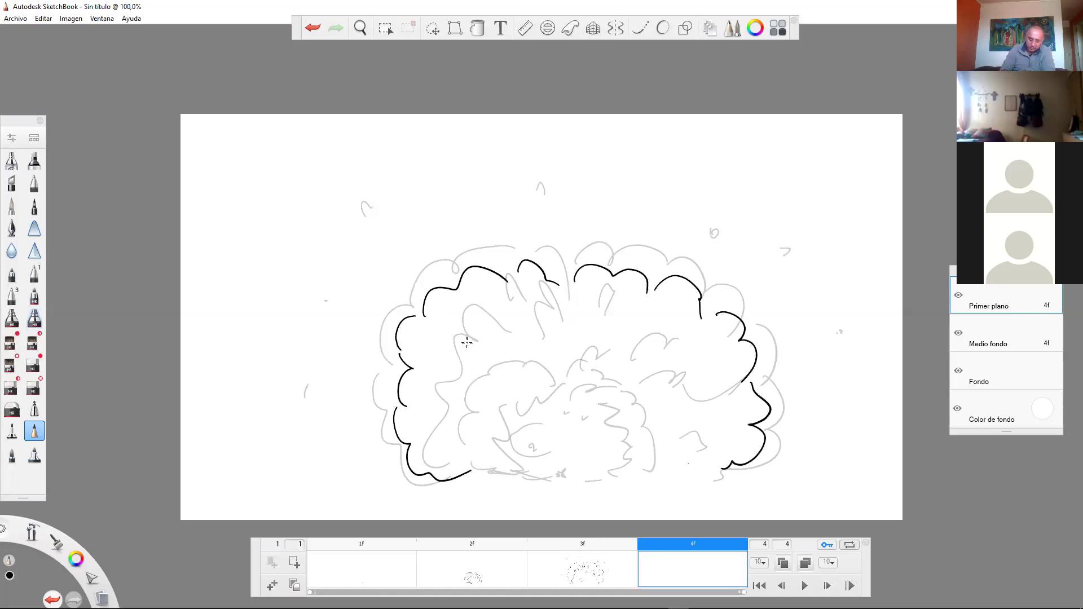
left_click_drag(478, 353, 506, 345)
mouse_move(479, 367)
left_mouse_down()
mouse_move(463, 399)
mouse_move(473, 421)
left_mouse_up()
left_click_drag(525, 460, 542, 473)
left_click_drag(540, 408, 540, 326)
left_click_drag(561, 331, 566, 369)
Scatter small debris marks around the cloud in frame 4, out towards the canvas edges.
mouse_move(235, 471)
left_mouse_down()
mouse_move(230, 459)
mouse_move(234, 469)
left_mouse_up()
left_click_drag(245, 326, 262, 337)
left_click_drag(631, 213, 619, 222)
left_click_drag(843, 427, 840, 433)
left_click_drag(796, 485, 808, 480)
left_click_drag(861, 480, 860, 486)
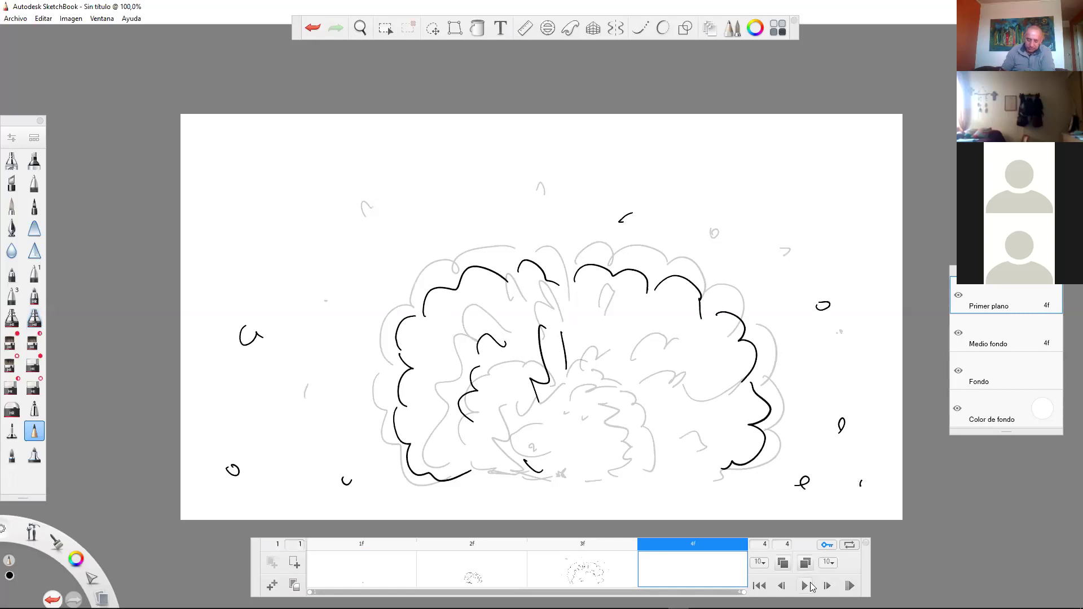
Play back the four-frame explosion animation and stop it.
left_click(807, 585)
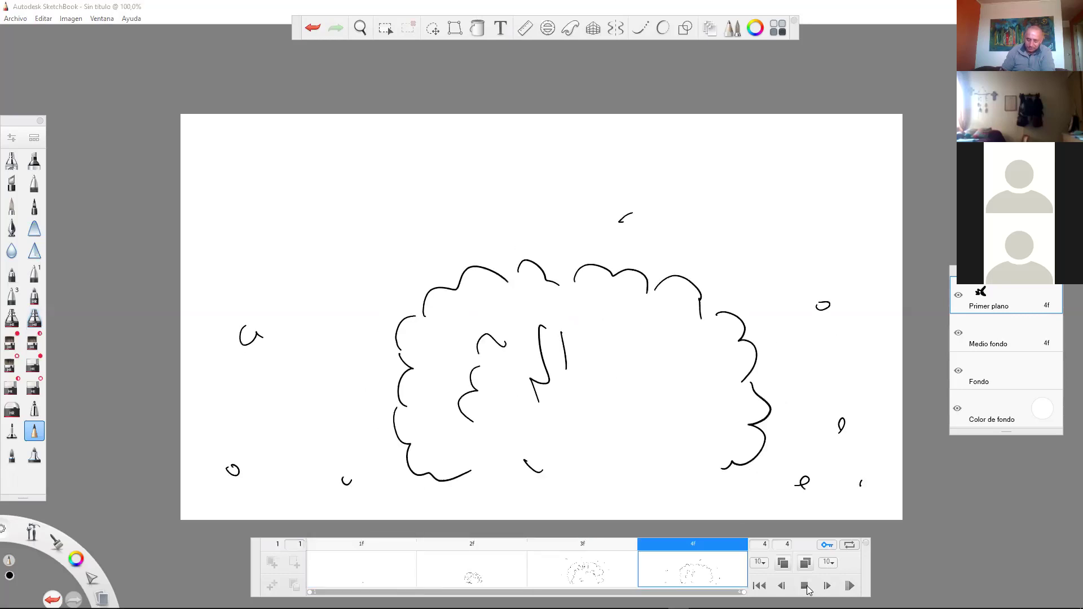
left_click(806, 587)
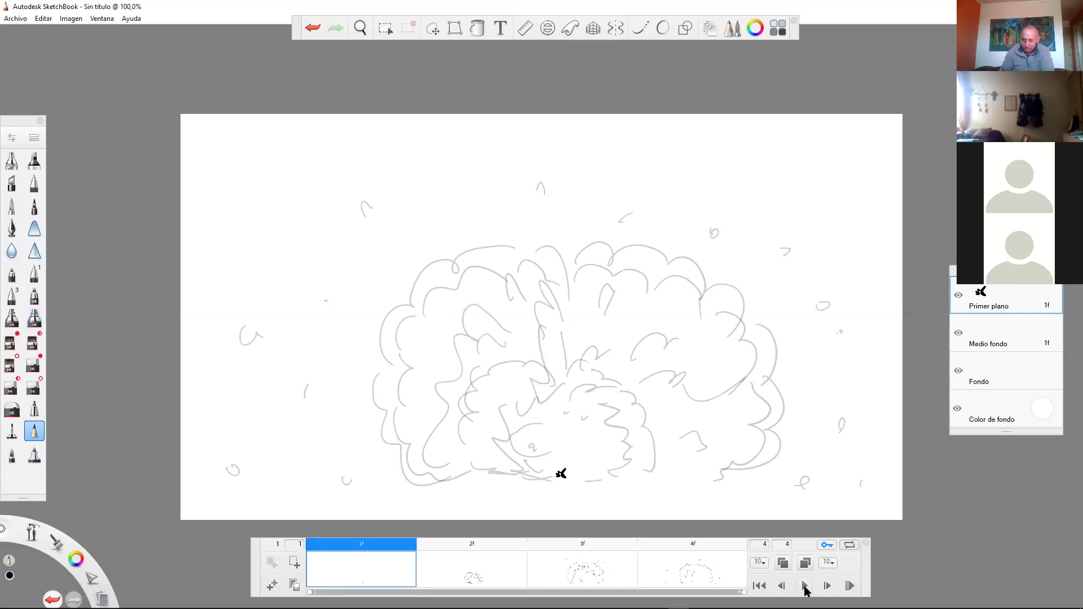
left_click(805, 587)
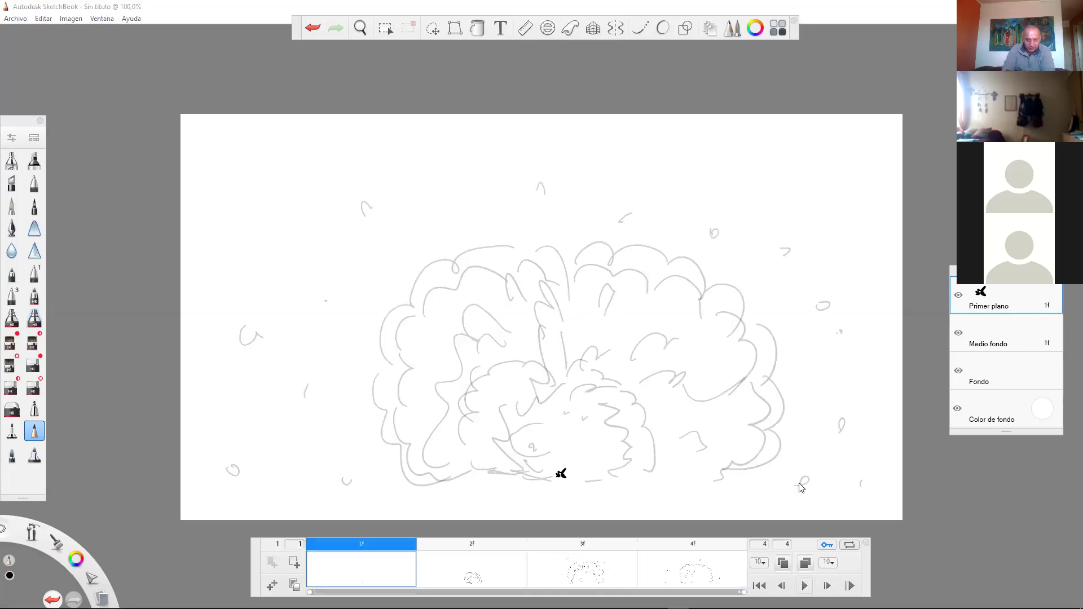
Undo all the strokes of frame 4 and most of the strokes of frame 3.
left_click(313, 30)
left_click(313, 29)
left_click(314, 30)
left_click(313, 30)
left_click(313, 29)
left_click(313, 29)
left_click(313, 29)
left_click(313, 30)
left_click(313, 30)
left_click(313, 31)
left_click(313, 31)
left_click(313, 31)
left_click(313, 31)
left_click(313, 31)
left_click(313, 31)
left_click(314, 31)
left_click(314, 31)
left_click(314, 31)
left_click(315, 31)
left_click(315, 31)
left_click(315, 31)
left_click(315, 31)
left_click(315, 31)
left_click(316, 31)
left_click(316, 31)
left_click(316, 31)
left_click(317, 31)
left_click(316, 31)
left_click(317, 31)
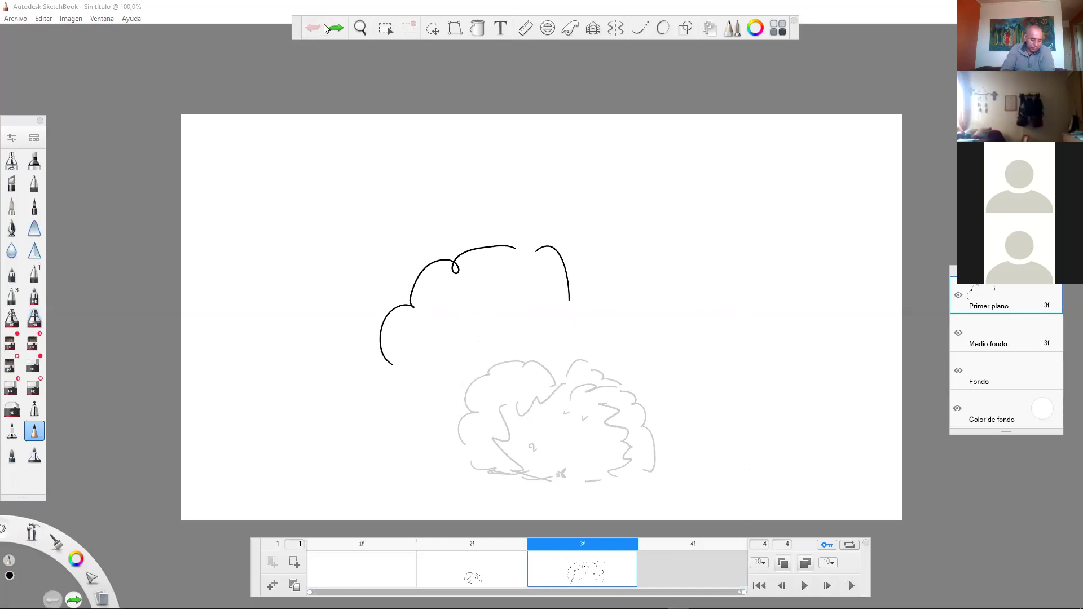
Enlarge the Sharp Eraser and erase the remaining drawings from frames 3, 2 and 1.
left_click(32, 369)
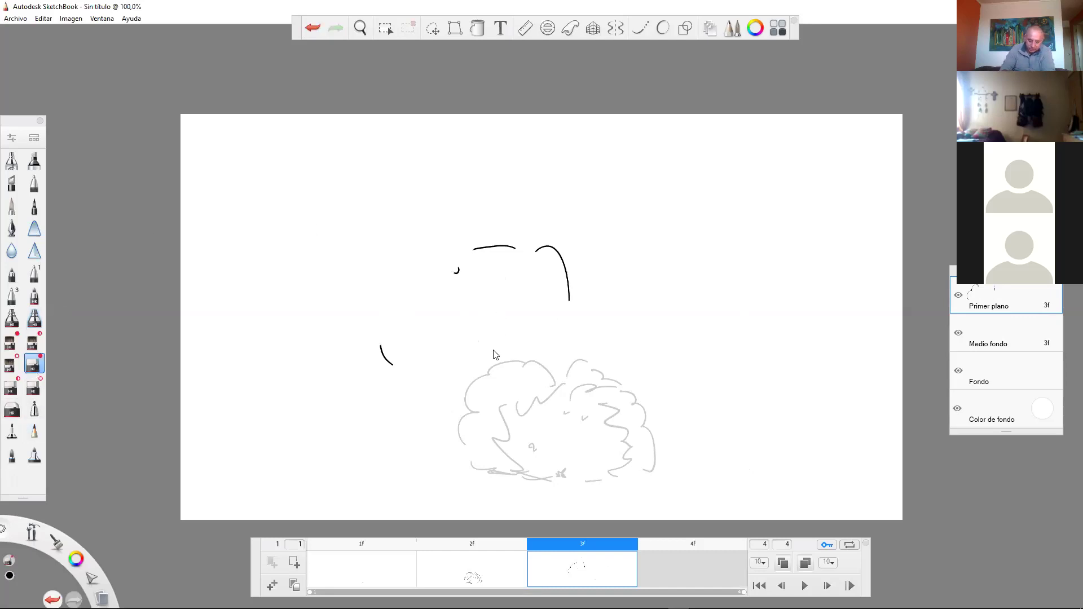
key("ctrl+b")
left_click_drag(519, 360, 522, 360)
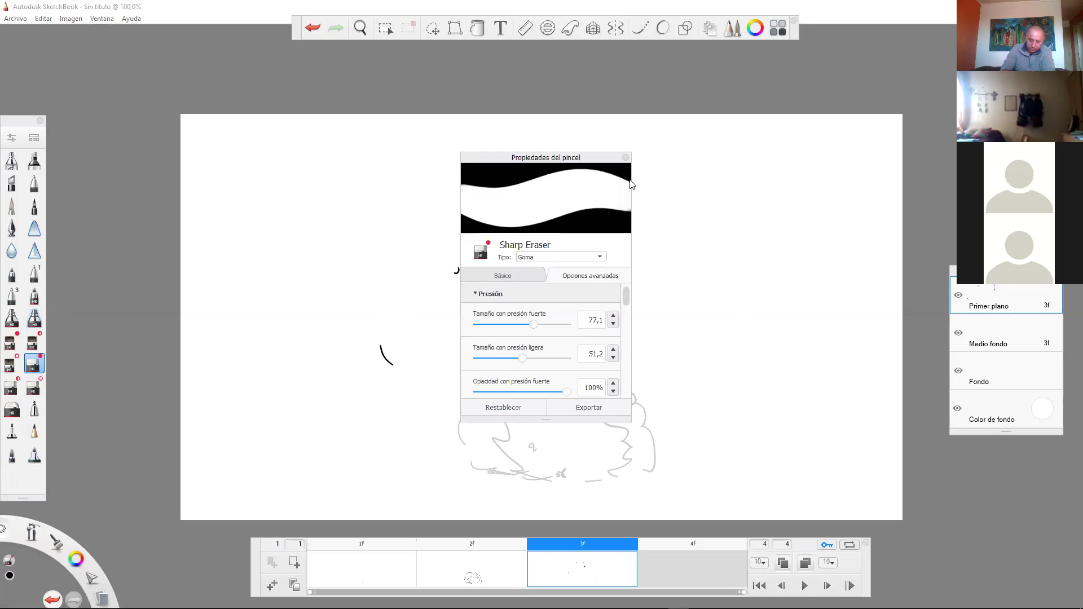
key("ctrl+b")
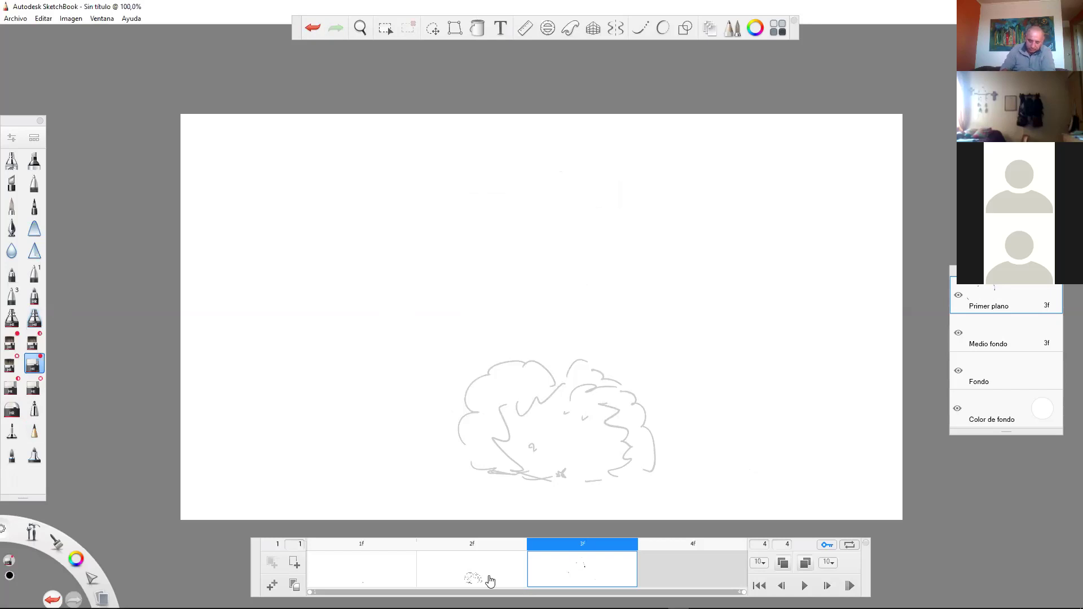
left_click(420, 567)
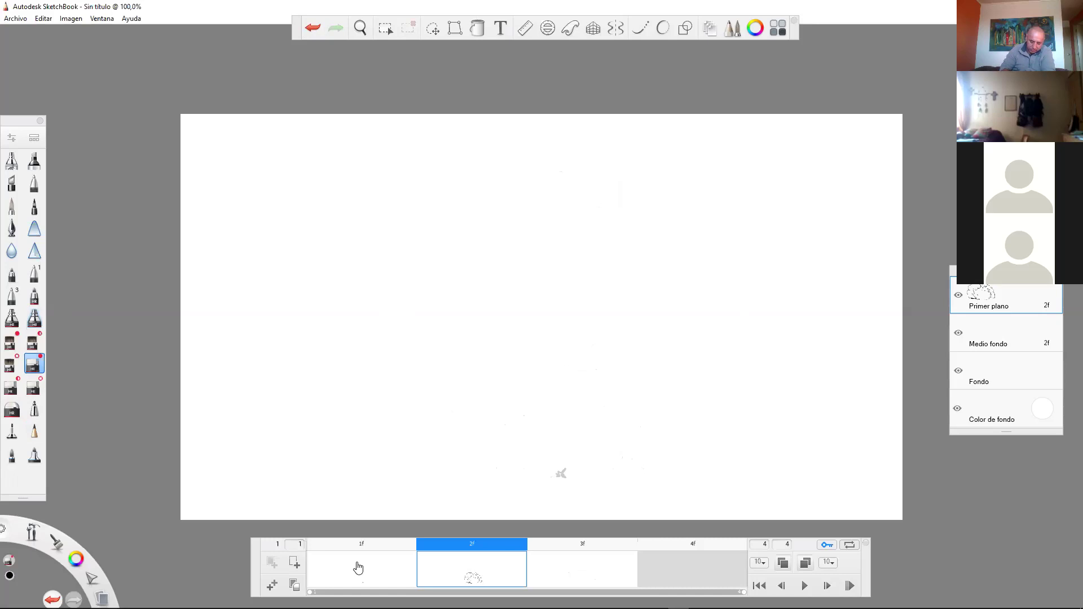
left_click(358, 567)
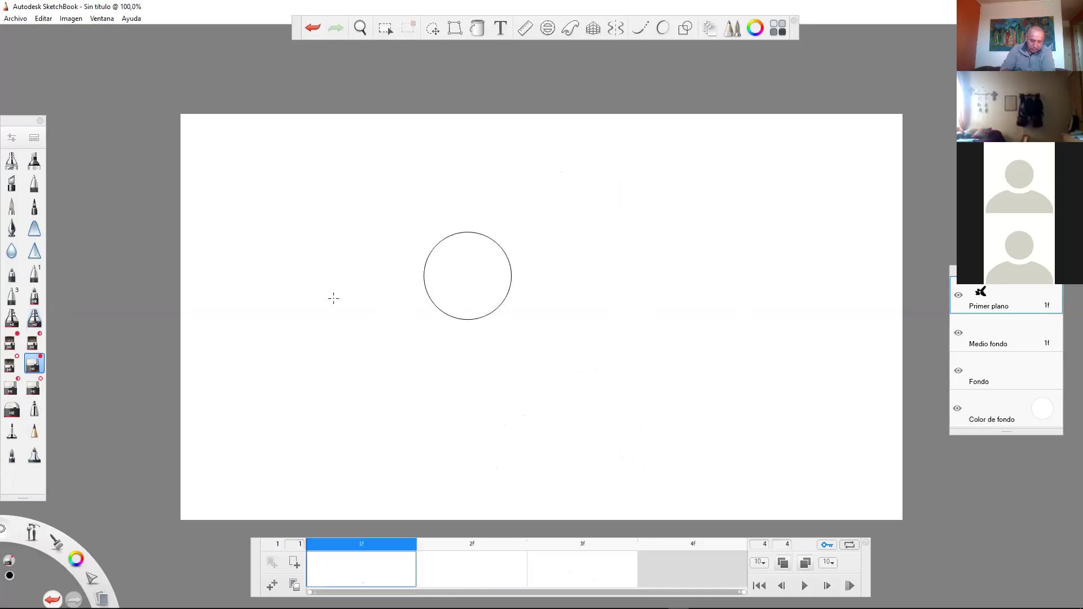
In frame 1, use the pencil to draw a sitting frog's near hind leg and two front legs in the lower left corner.
left_click(34, 431)
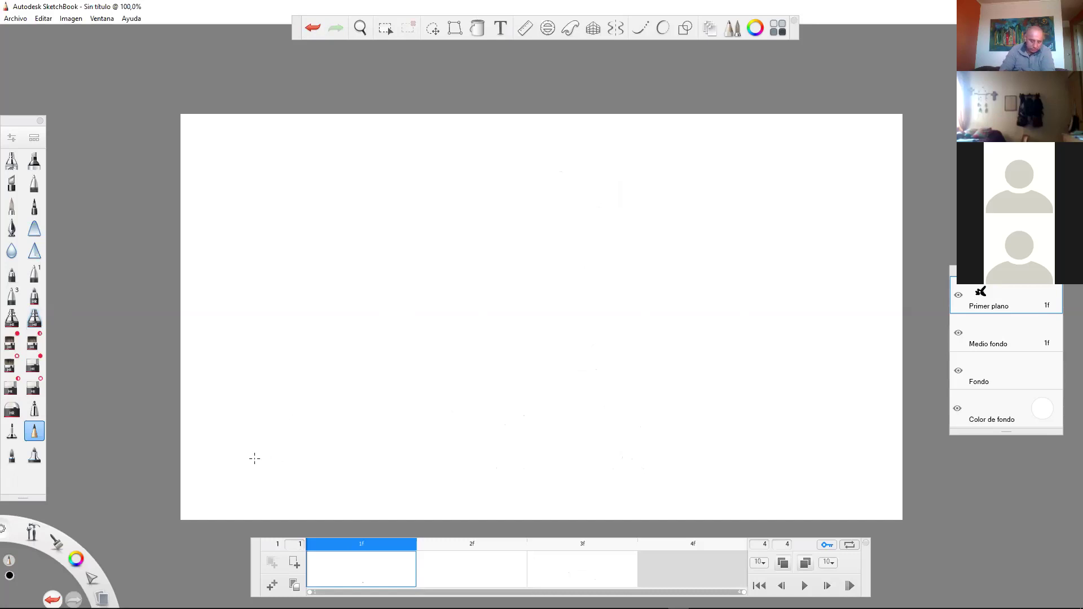
mouse_move(270, 448)
left_mouse_down()
mouse_move(266, 485)
mouse_move(249, 490)
mouse_move(293, 492)
left_mouse_up()
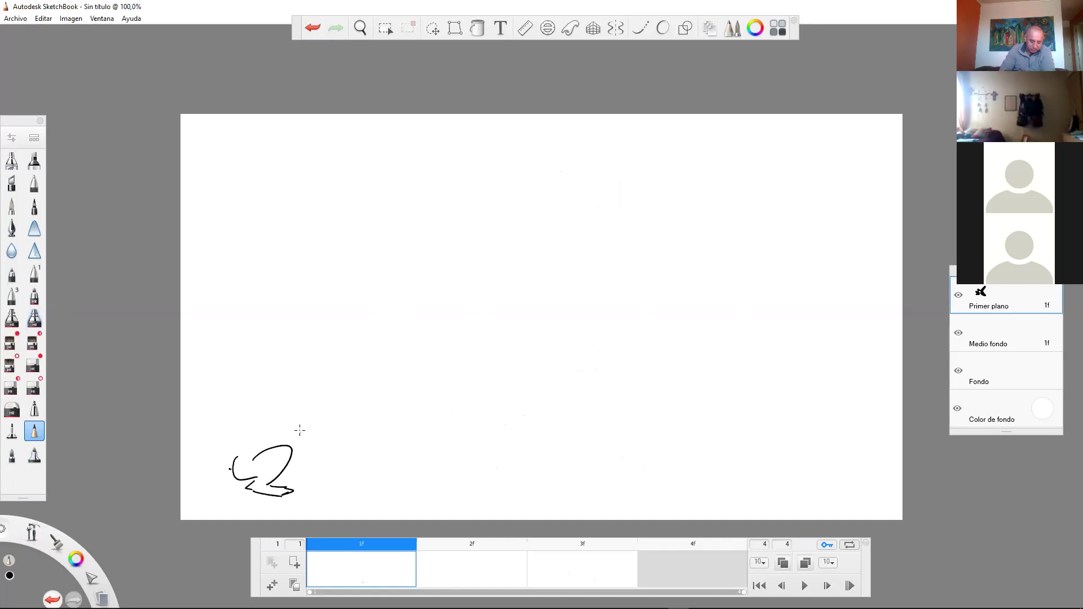
left_click_drag(301, 431, 292, 497)
left_click_drag(306, 459, 306, 492)
left_click_drag(319, 432, 331, 493)
mouse_move(315, 494)
left_mouse_down()
mouse_move(311, 441)
mouse_move(343, 497)
left_mouse_up()
Complete the sitting frog in frame 1 with its back, smiling head, eyes and far hind leg.
left_click_drag(231, 443, 280, 410)
left_click_drag(271, 416, 228, 479)
mouse_move(308, 401)
left_mouse_down()
mouse_move(298, 427)
mouse_move(358, 427)
left_mouse_up()
left_click_drag(318, 383, 342, 381)
mouse_move(341, 386)
left_mouse_down()
mouse_move(353, 416)
mouse_move(346, 432)
left_mouse_up()
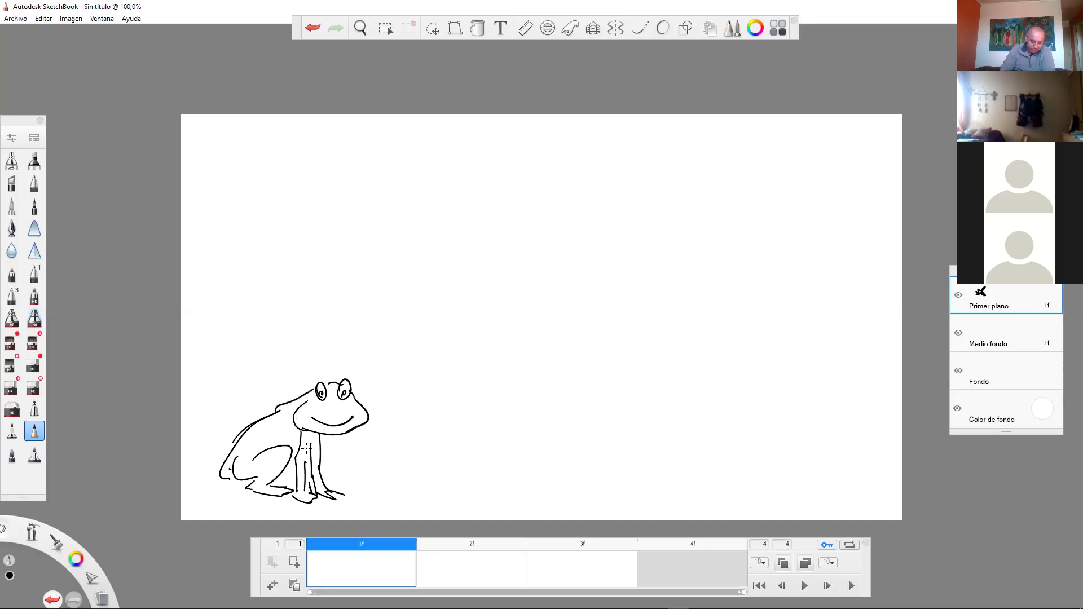
mouse_move(325, 445)
left_mouse_down()
mouse_move(339, 484)
mouse_move(354, 489)
left_mouse_up()
left_click_drag(318, 438, 314, 479)
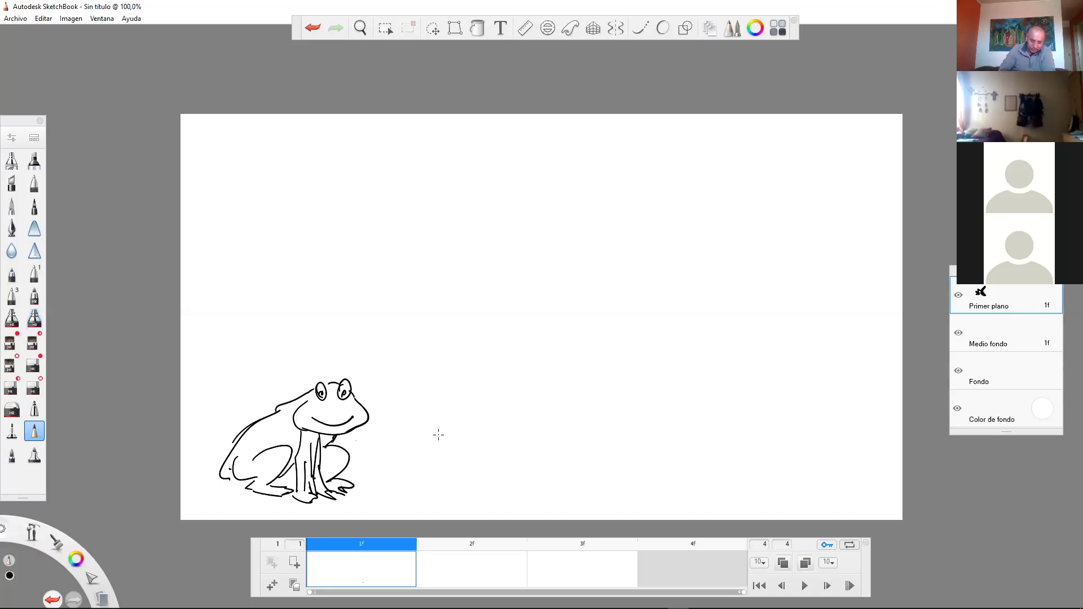
In frame 2, draw the leaping frog's upward-slanted body with stretched hind legs, above and right of the sitting frog.
left_click(477, 569)
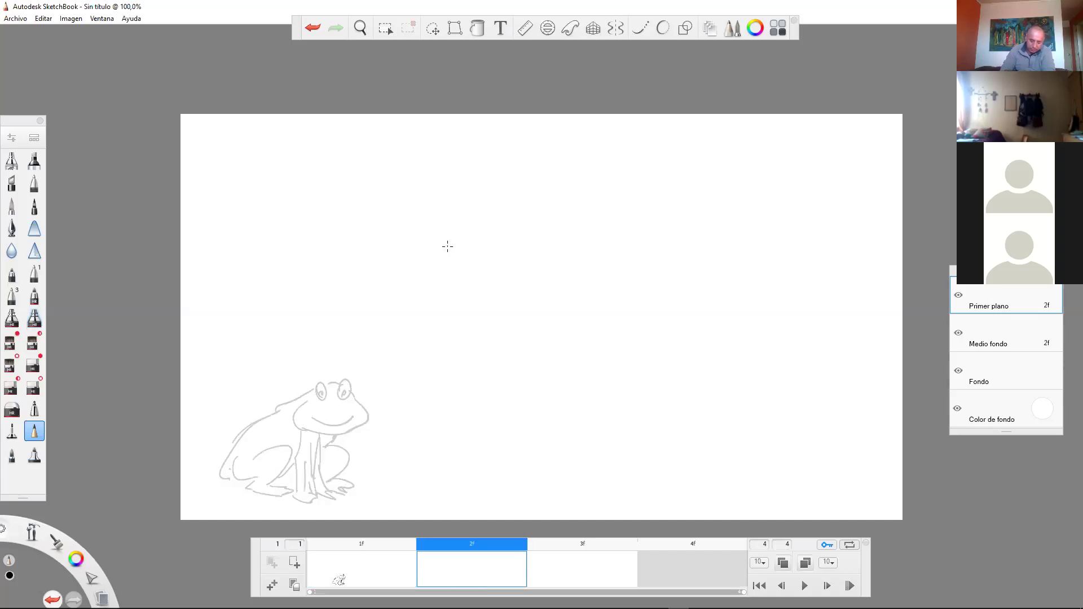
mouse_move(449, 248)
left_mouse_down()
mouse_move(395, 307)
mouse_move(401, 319)
left_mouse_up()
left_click_drag(413, 323, 477, 288)
mouse_move(397, 296)
left_mouse_down()
mouse_move(379, 334)
mouse_move(308, 381)
mouse_move(335, 380)
mouse_move(435, 314)
mouse_move(420, 355)
mouse_move(370, 380)
mouse_move(370, 397)
mouse_move(385, 369)
left_mouse_up()
left_click_drag(447, 267, 505, 293)
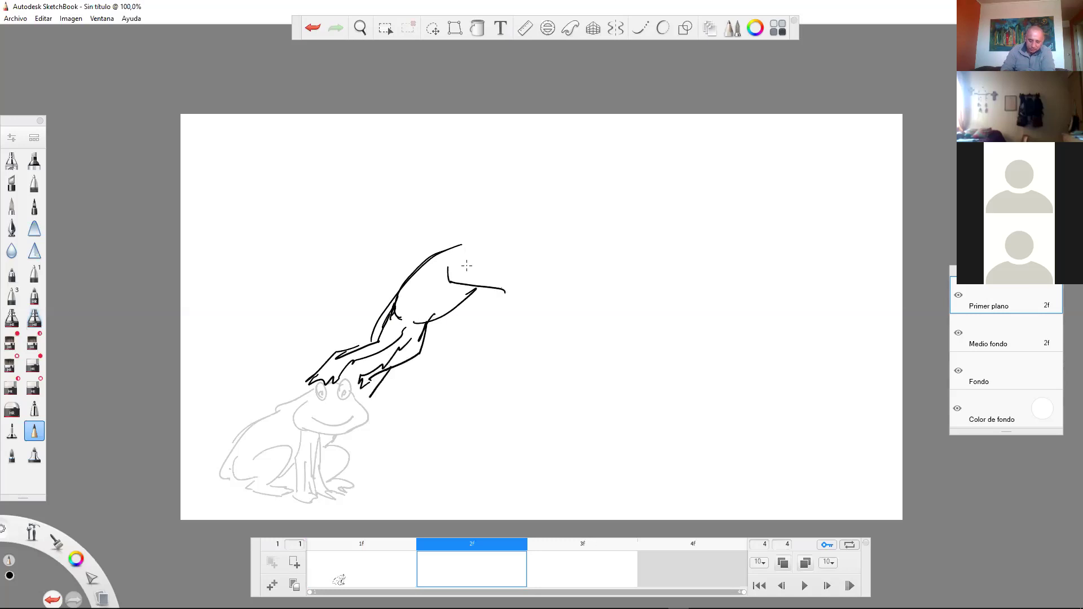
Add the outstretched front legs, smiling head and eyes to the leaping frog in frame 2.
mouse_move(463, 260)
left_mouse_down()
mouse_move(516, 279)
mouse_move(527, 303)
left_mouse_up()
mouse_move(527, 299)
left_mouse_down()
mouse_move(540, 293)
mouse_move(525, 282)
left_mouse_up()
left_click_drag(474, 248, 527, 253)
mouse_move(482, 215)
left_mouse_down()
mouse_move(478, 231)
mouse_move(484, 215)
left_mouse_up()
mouse_move(503, 214)
left_mouse_down()
mouse_move(498, 226)
mouse_move(505, 214)
left_mouse_up()
mouse_move(503, 223)
left_mouse_down()
mouse_move(484, 252)
mouse_move(530, 240)
mouse_move(455, 248)
mouse_move(568, 271)
left_mouse_up()
In frame 3, draw the frog's horizontal mid-jump body with trailing hind legs and a front leg reaching down.
left_click(580, 506)
left_click(596, 573)
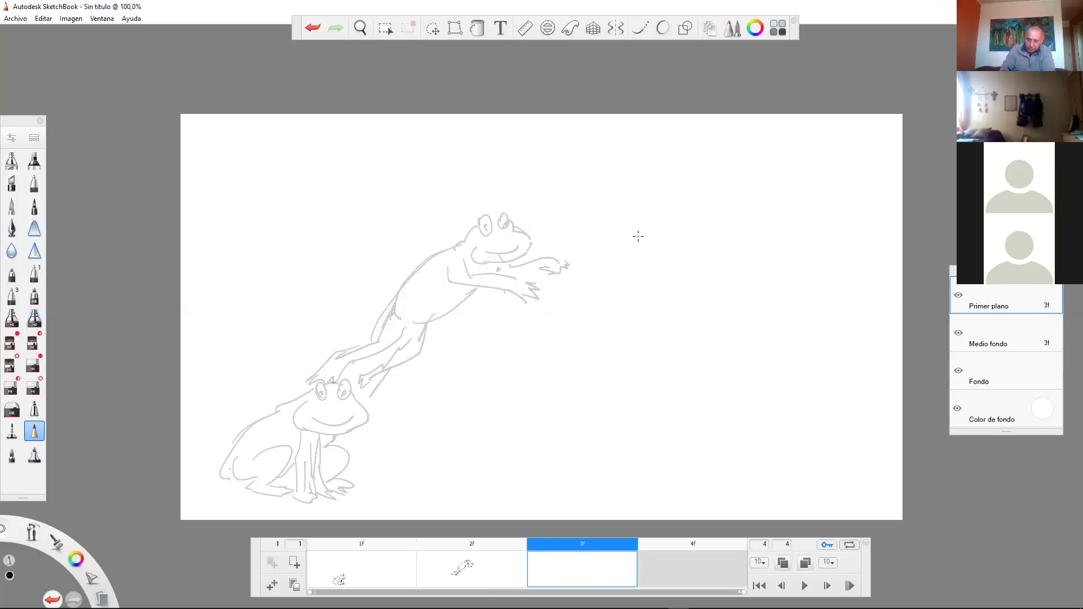
mouse_move(735, 275)
left_mouse_down()
mouse_move(603, 260)
mouse_move(711, 273)
left_mouse_up()
left_click_drag(661, 246, 607, 263)
mouse_move(712, 280)
left_mouse_down()
mouse_move(630, 249)
mouse_move(514, 293)
mouse_move(582, 304)
mouse_move(617, 284)
mouse_move(541, 254)
mouse_move(533, 282)
left_mouse_up()
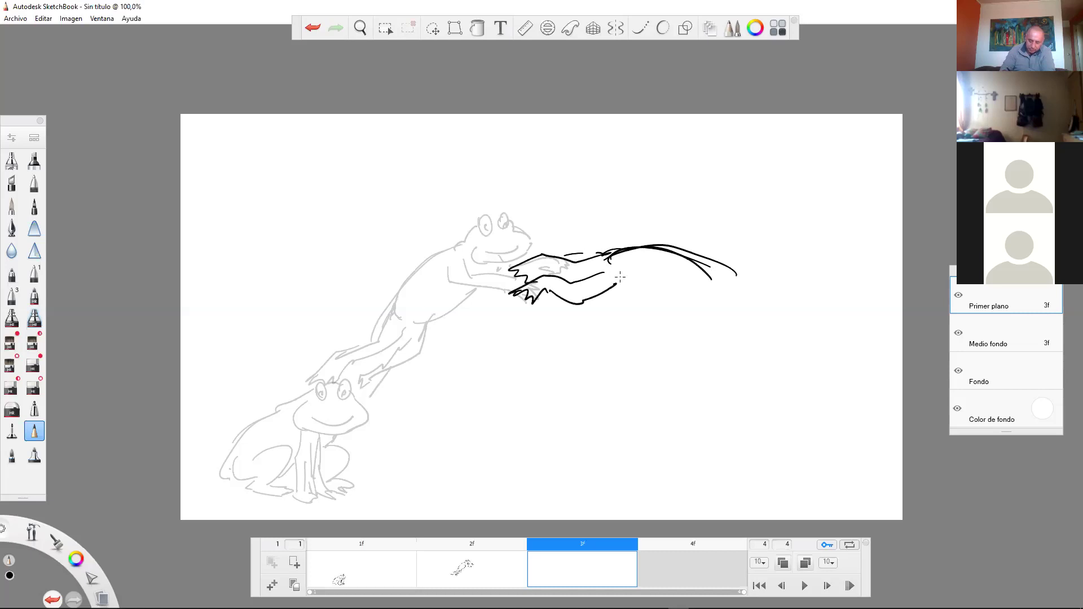
mouse_move(613, 289)
left_mouse_down()
mouse_move(731, 292)
mouse_move(677, 295)
mouse_move(674, 278)
mouse_move(679, 309)
mouse_move(720, 323)
left_mouse_up()
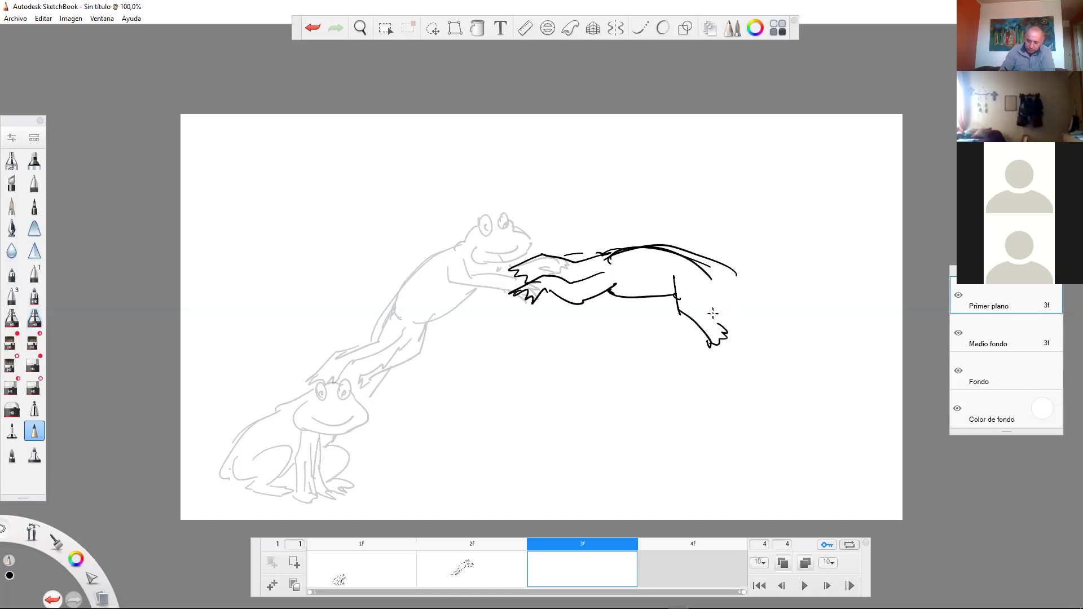
Add the head, eyes, smile and second front leg to the mid-jump frog in frame 3.
mouse_move(698, 274)
left_mouse_down()
mouse_move(743, 300)
mouse_move(752, 275)
mouse_move(738, 249)
left_mouse_up()
mouse_move(719, 246)
left_mouse_down()
mouse_move(709, 242)
mouse_move(724, 256)
mouse_move(715, 246)
left_mouse_up()
mouse_move(735, 247)
left_mouse_down()
mouse_move(714, 257)
mouse_move(732, 271)
mouse_move(722, 281)
mouse_move(685, 248)
left_mouse_up()
left_click_drag(691, 289, 694, 299)
left_click_drag(701, 308, 726, 331)
mouse_move(697, 295)
left_mouse_down()
mouse_move(764, 317)
mouse_move(784, 304)
mouse_move(767, 319)
left_mouse_up()
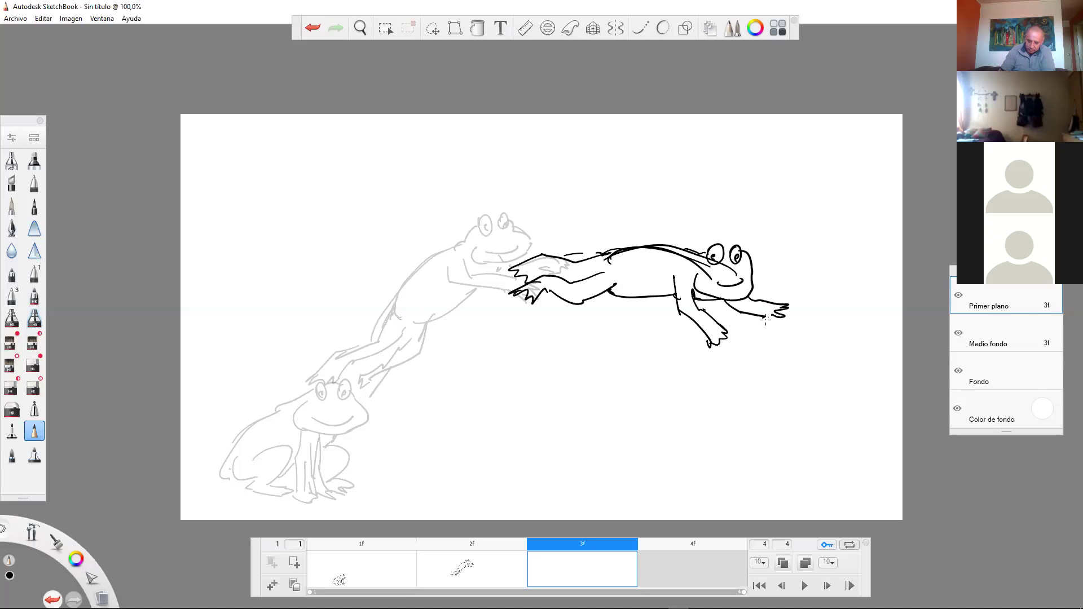
In frame 4, draw the landed frog's front legs and feet below and right of the mid-jump frog.
left_click(685, 563)
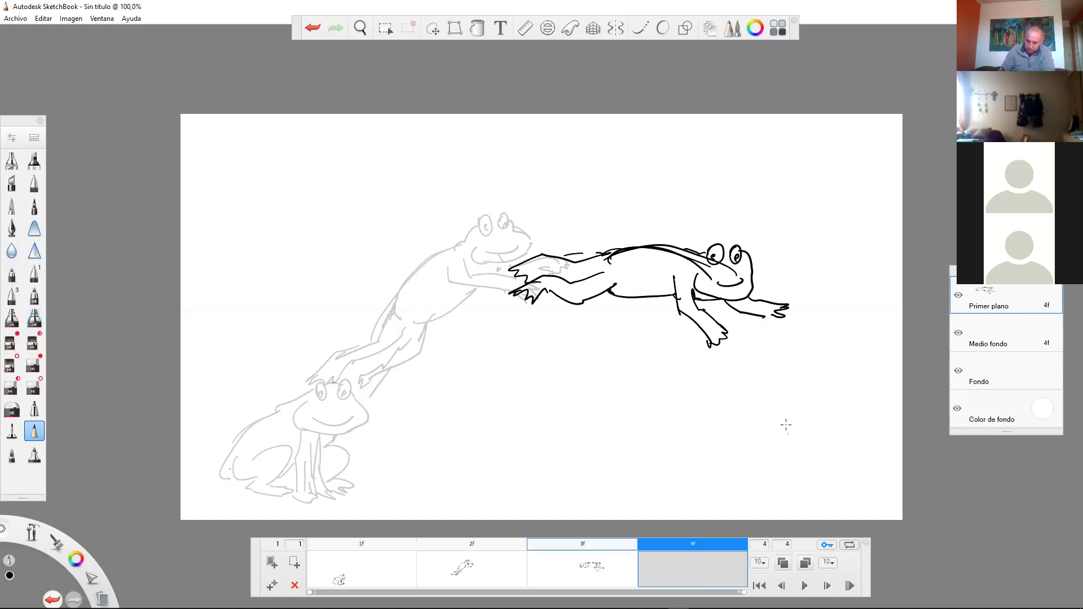
left_click_drag(785, 410, 786, 452)
left_click_drag(796, 408, 801, 475)
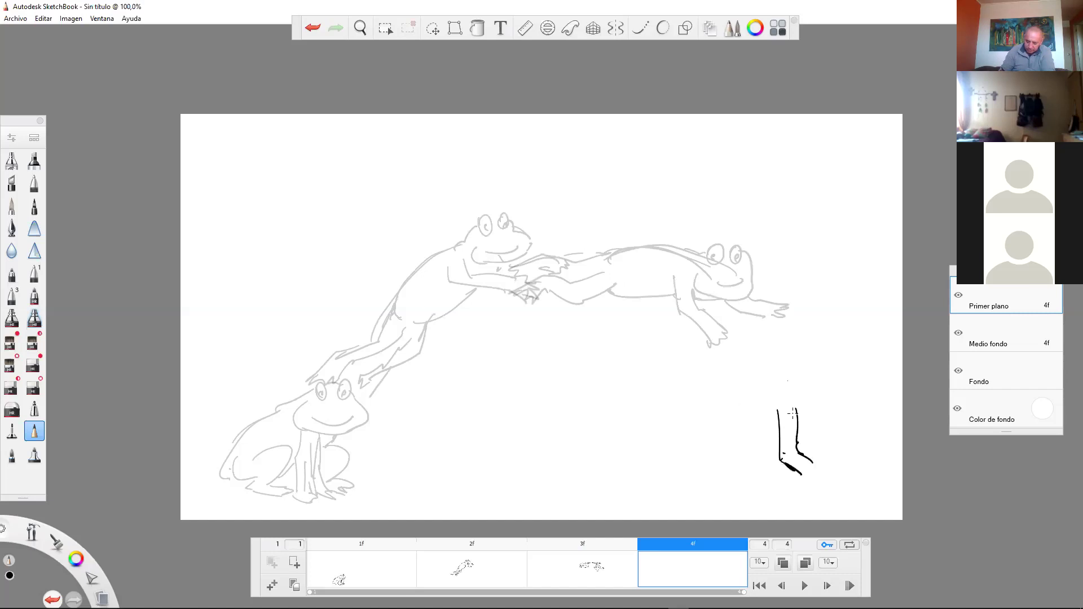
left_click_drag(779, 403, 792, 467)
mouse_move(793, 419)
left_mouse_down()
mouse_move(819, 479)
mouse_move(800, 474)
mouse_move(797, 485)
mouse_move(824, 483)
left_mouse_up()
left_click_drag(822, 404, 845, 466)
left_click_drag(800, 431, 846, 475)
Add the crouching frog's curved back, hind leg and hind foot in frame 4.
left_click_drag(777, 389, 741, 451)
mouse_move(809, 367)
left_mouse_down()
mouse_move(740, 446)
mouse_move(729, 436)
mouse_move(758, 452)
mouse_move(765, 440)
mouse_move(726, 476)
mouse_move(768, 487)
left_mouse_up()
mouse_move(764, 454)
left_mouse_down()
mouse_move(786, 447)
mouse_move(787, 483)
left_mouse_up()
left_click_drag(767, 436, 789, 484)
Add the smiling mouth, round eyes and pupils to the landed frog in frame 4.
mouse_move(803, 387)
left_mouse_down()
mouse_move(796, 401)
mouse_move(843, 403)
left_mouse_up()
mouse_move(816, 357)
left_mouse_down()
mouse_move(807, 367)
mouse_move(821, 381)
left_mouse_up()
mouse_move(832, 363)
left_mouse_down()
mouse_move(841, 355)
mouse_move(845, 372)
left_mouse_up()
mouse_move(837, 363)
left_mouse_down()
mouse_move(813, 377)
mouse_move(831, 396)
mouse_move(844, 391)
left_mouse_up()
left_click(833, 388)
left_click_drag(818, 361, 823, 370)
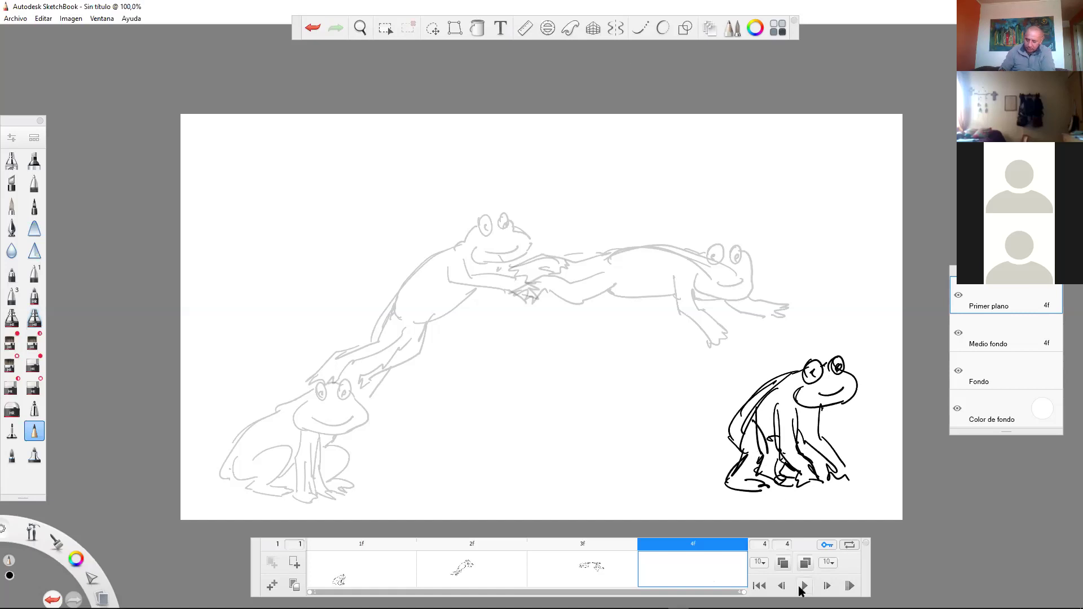
Play the four-frame frog jump animation and stop the playback.
key("space")
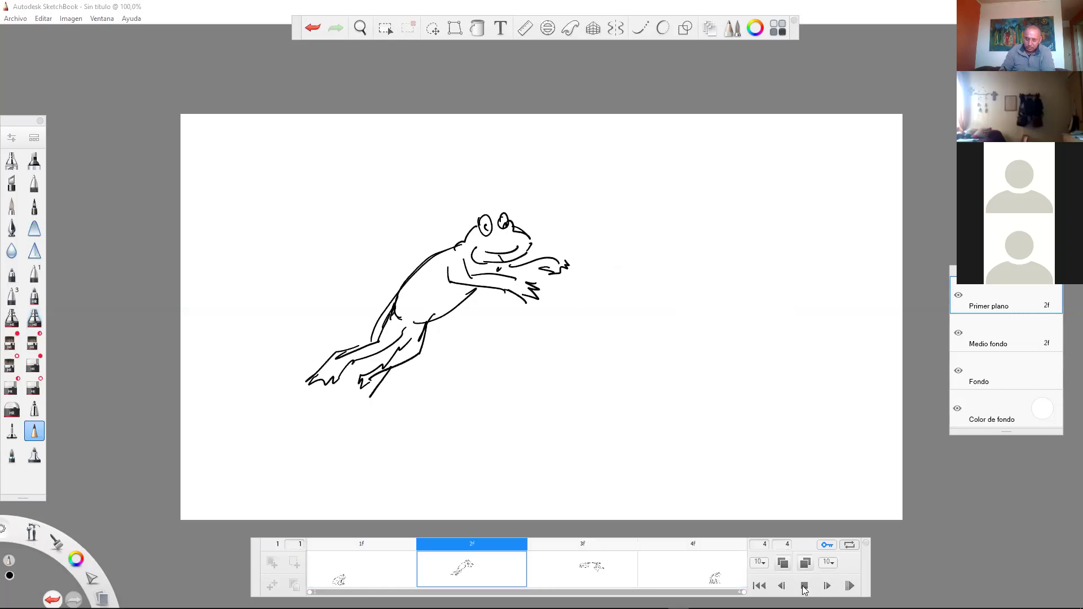
left_click(806, 587)
Export all frames of the FlipBook as an MP4 video named rana in the Escritorio folder.
left_click(15, 18)
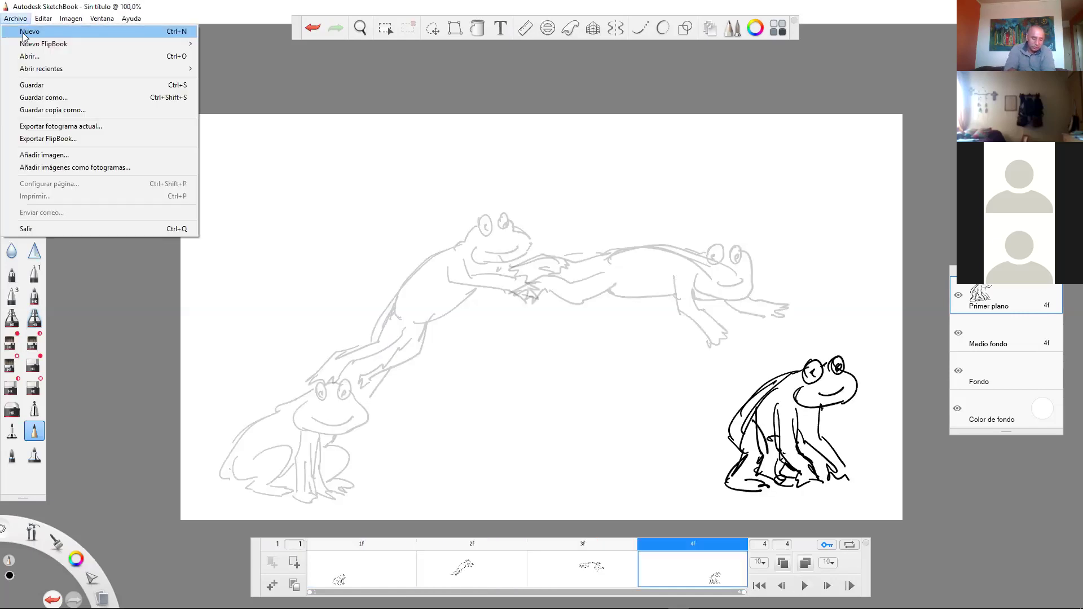
left_click(68, 139)
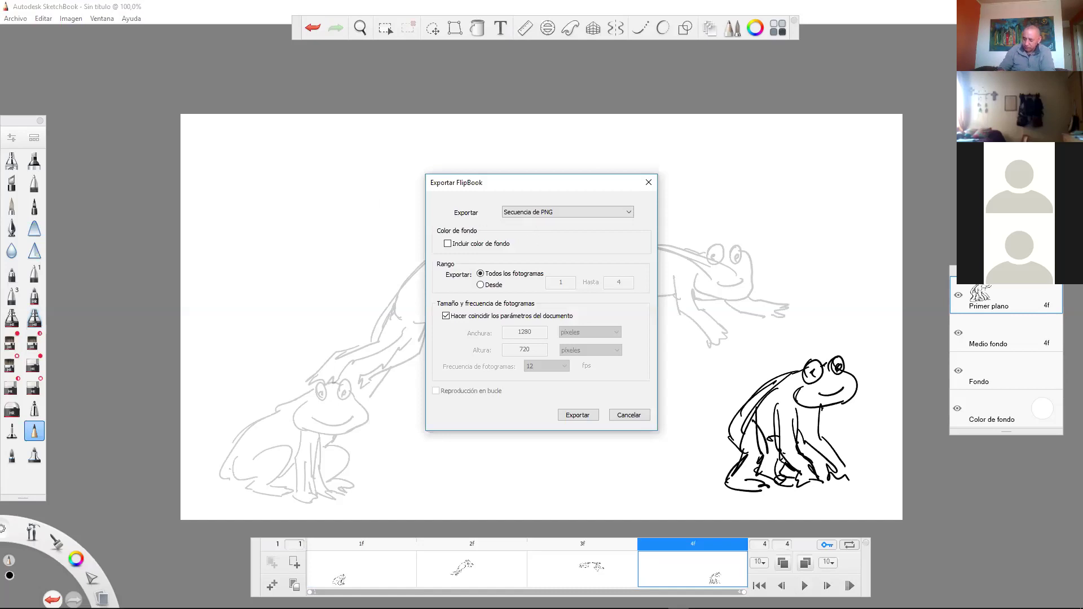
left_click(624, 213)
left_click(570, 245)
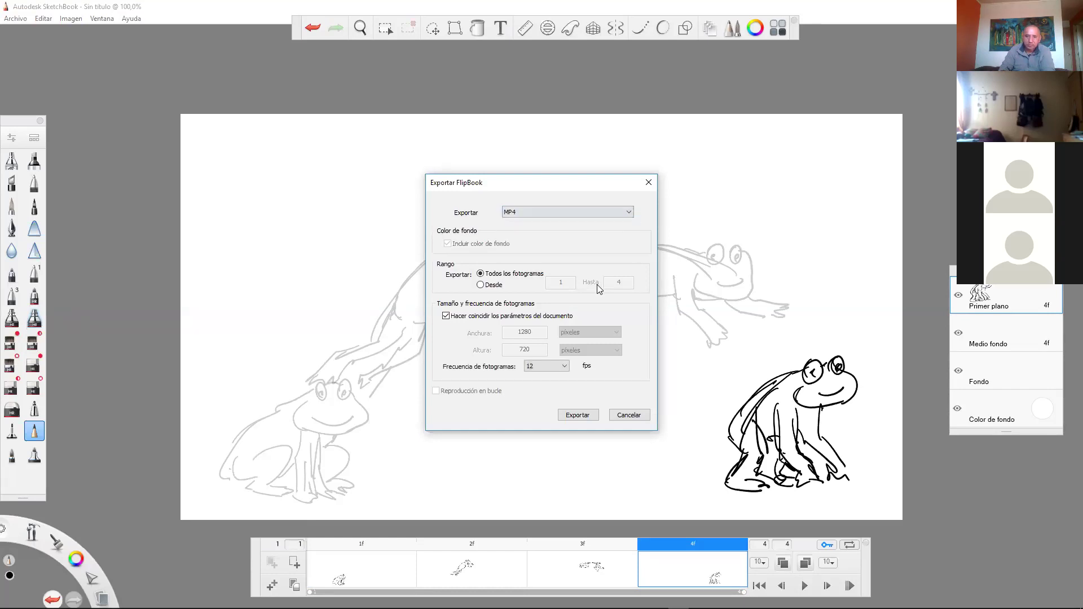
left_click(581, 418)
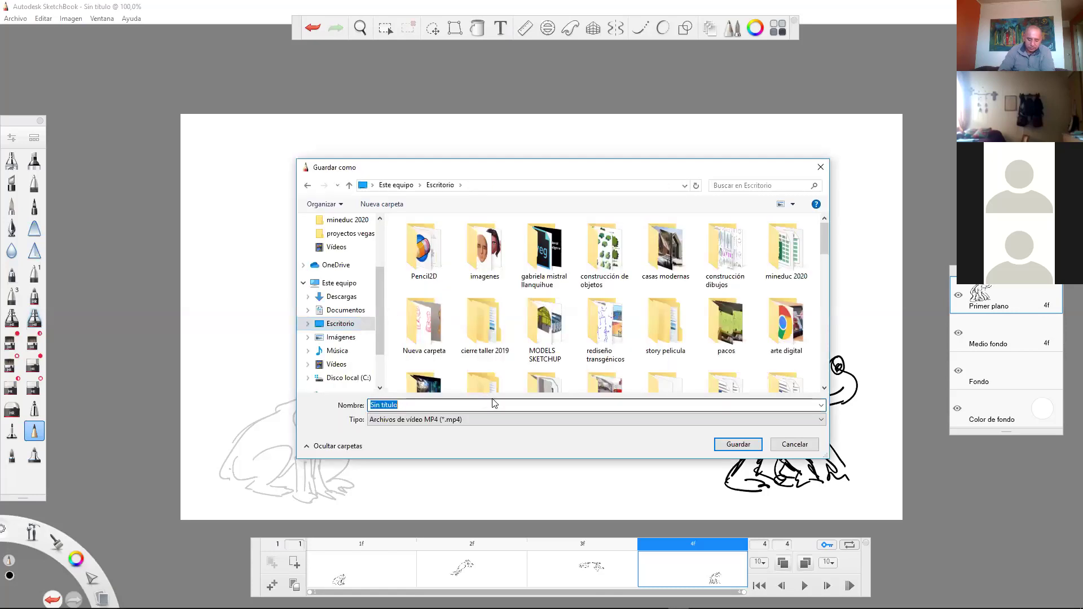
type("rana")
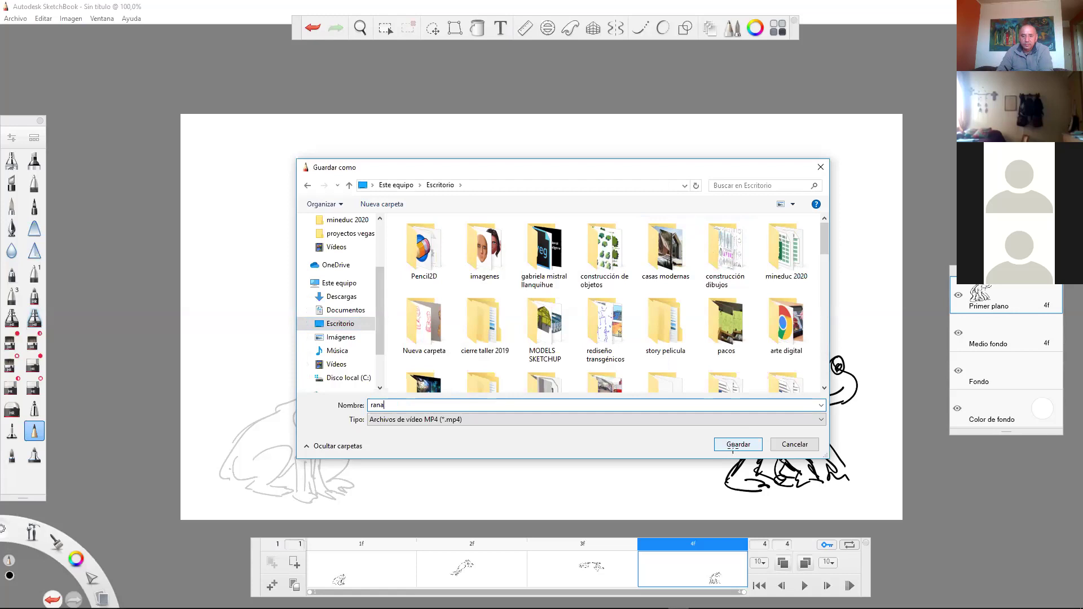
left_click(733, 445)
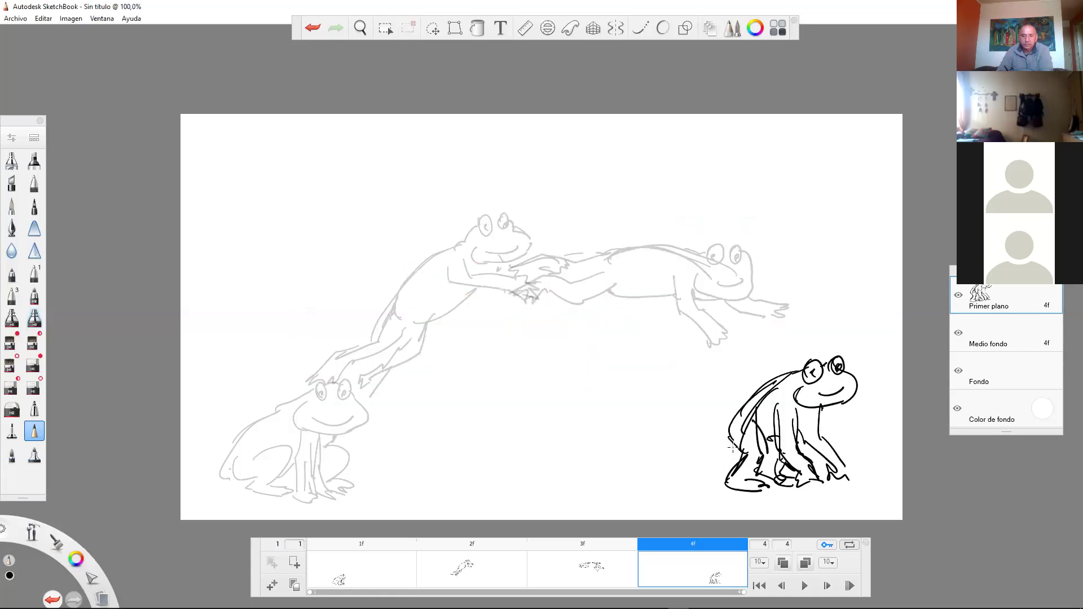
Create a new empty FlipBook at HD (1280 x 720), 12 frames per second, with 20 frames.
left_click(17, 18)
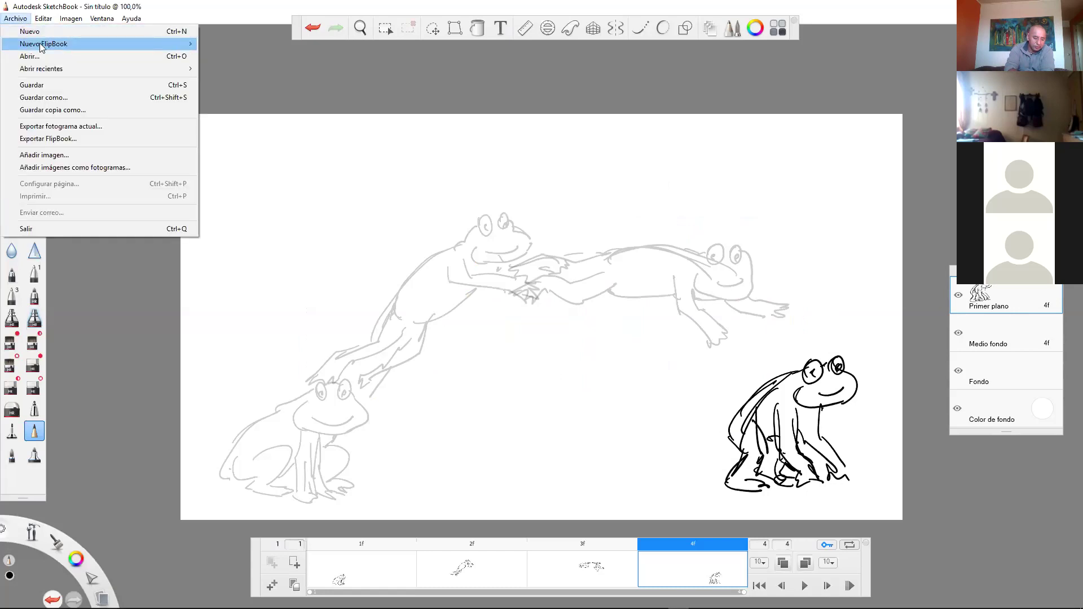
mouse_move(192, 41)
left_click(257, 45)
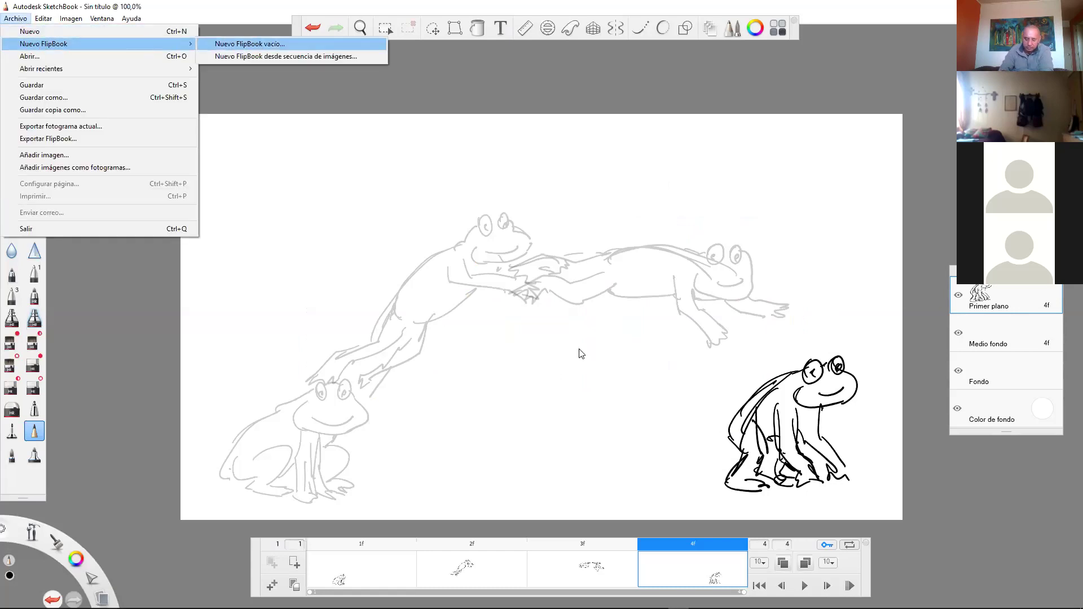
left_click(585, 355)
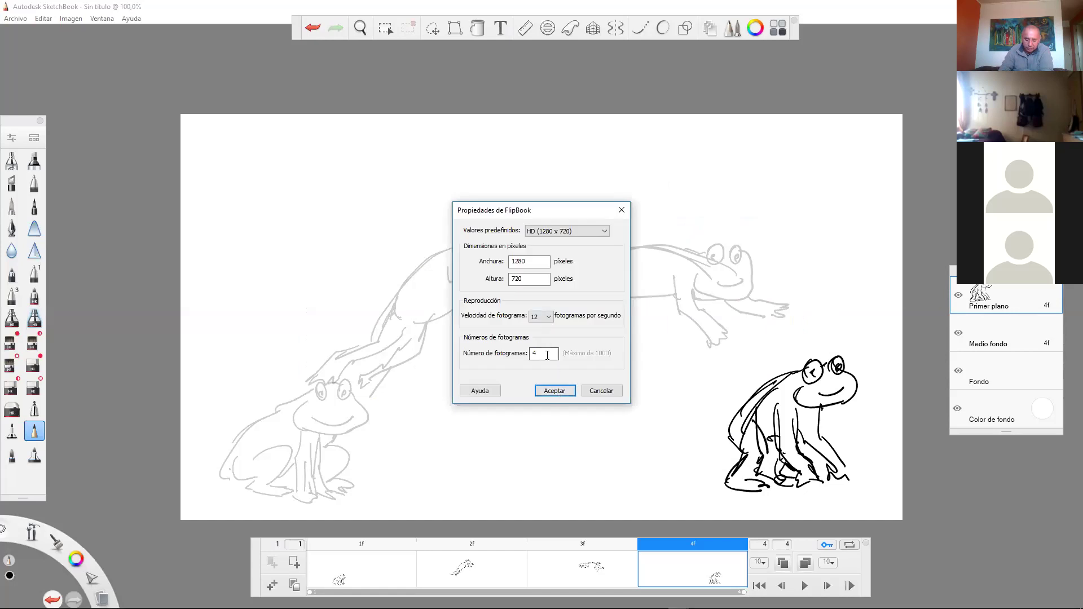
type("20")
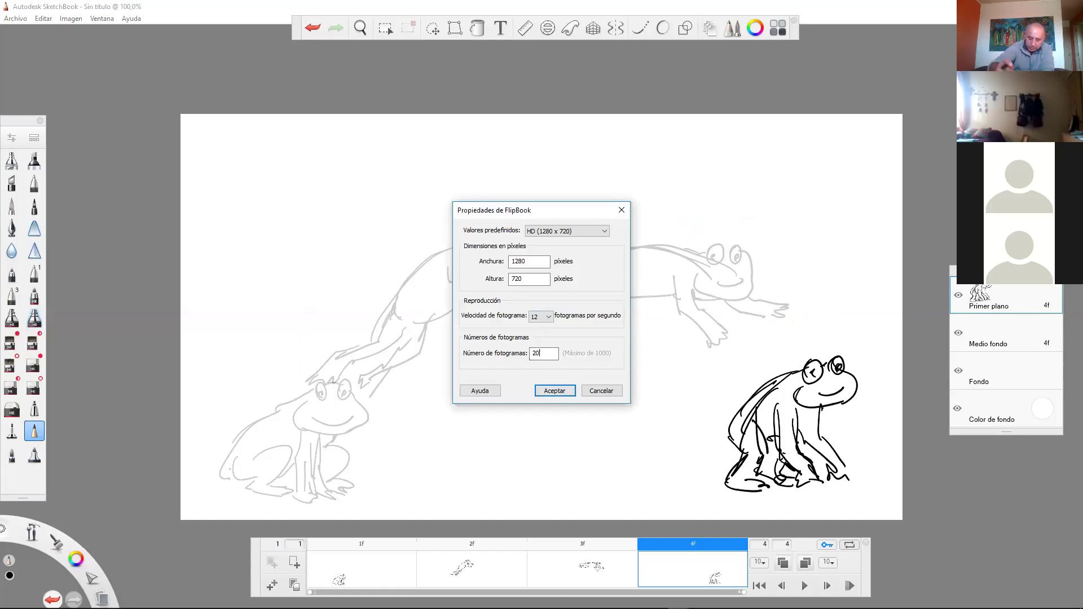
left_click(555, 390)
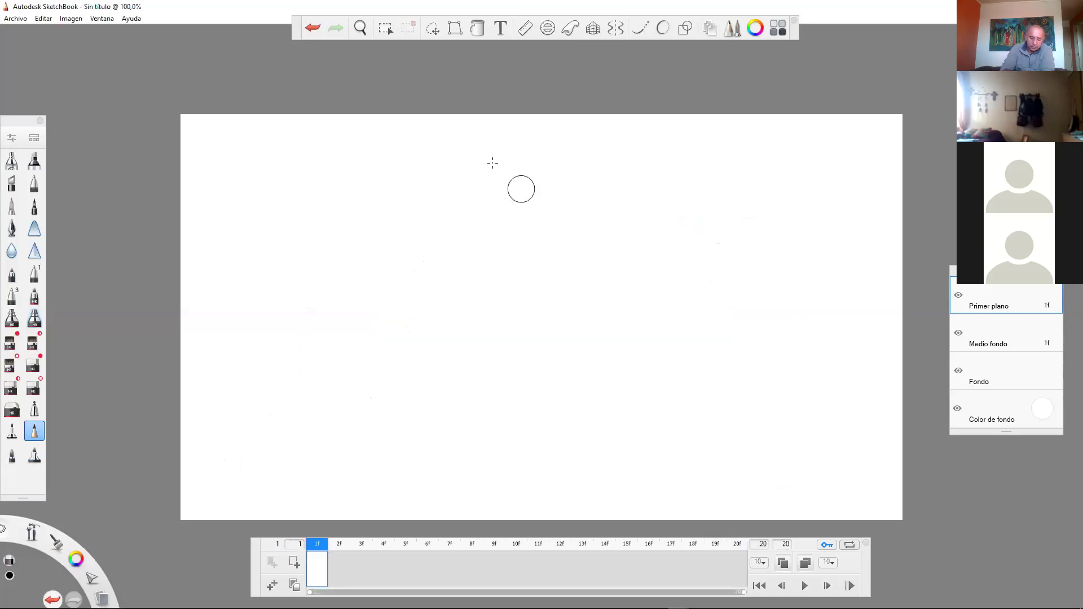
left_click(308, 33)
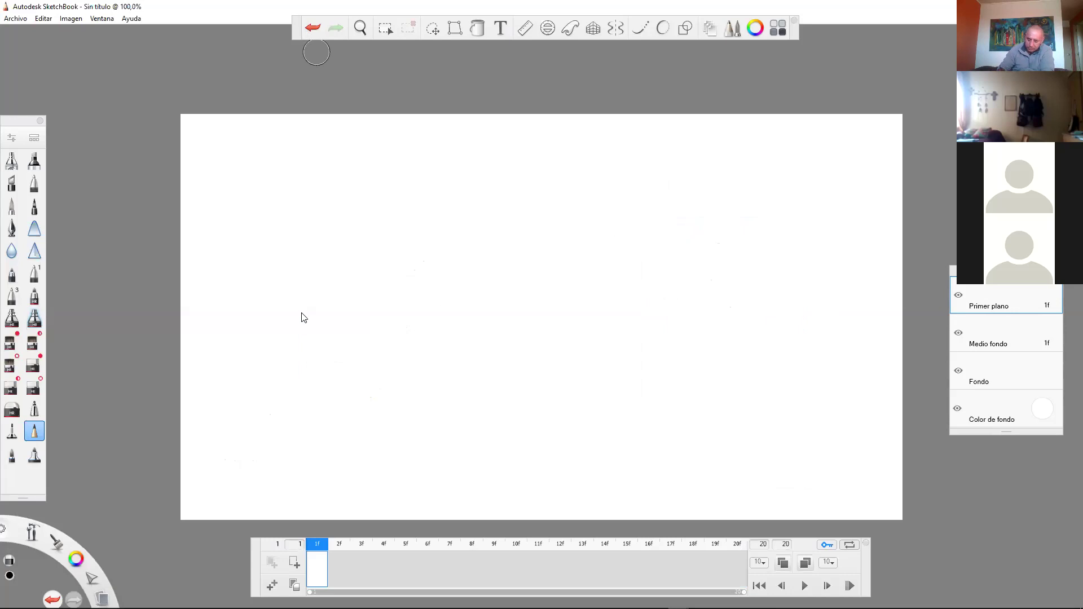
mouse_move(667, 271)
left_mouse_down()
mouse_move(695, 275)
mouse_move(702, 307)
left_mouse_up()
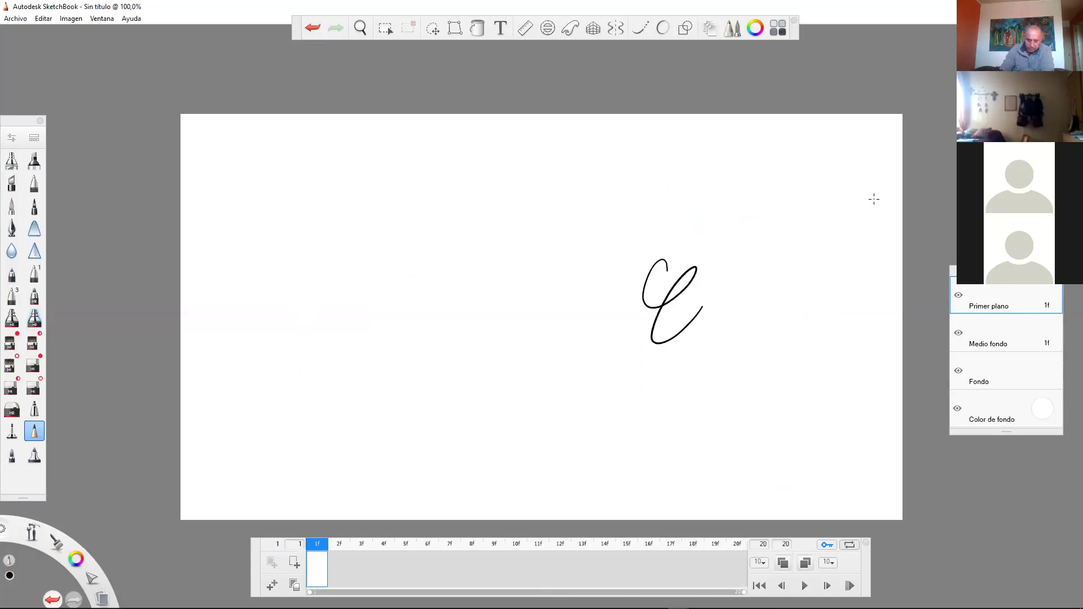
key("ctrl+z")
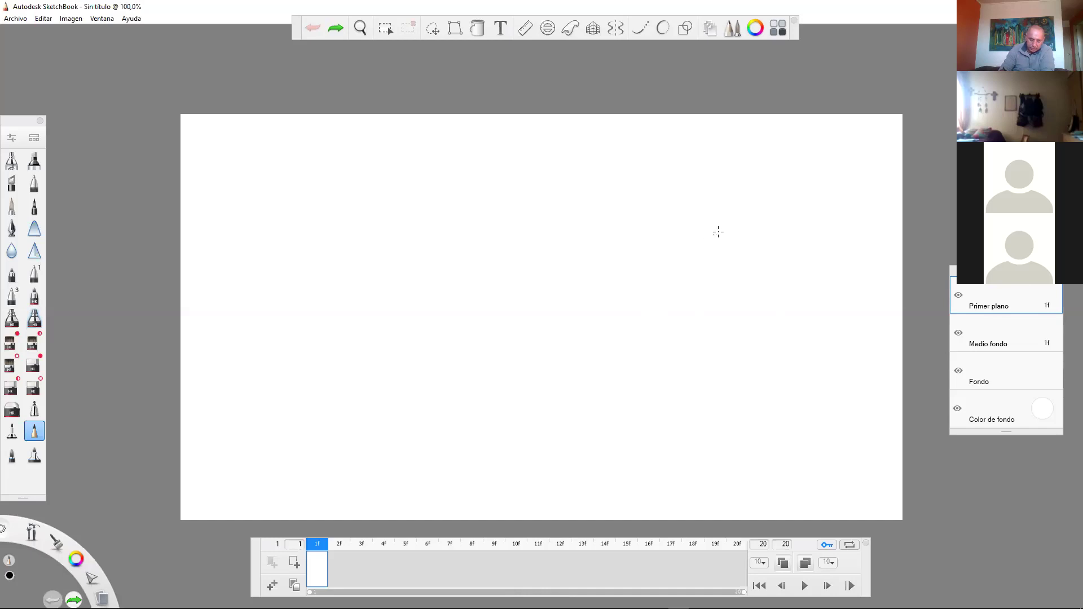
Create a new empty FlipBook at HD (1280 x 720), 12 frames per second, with 8 frames.
left_click(15, 18)
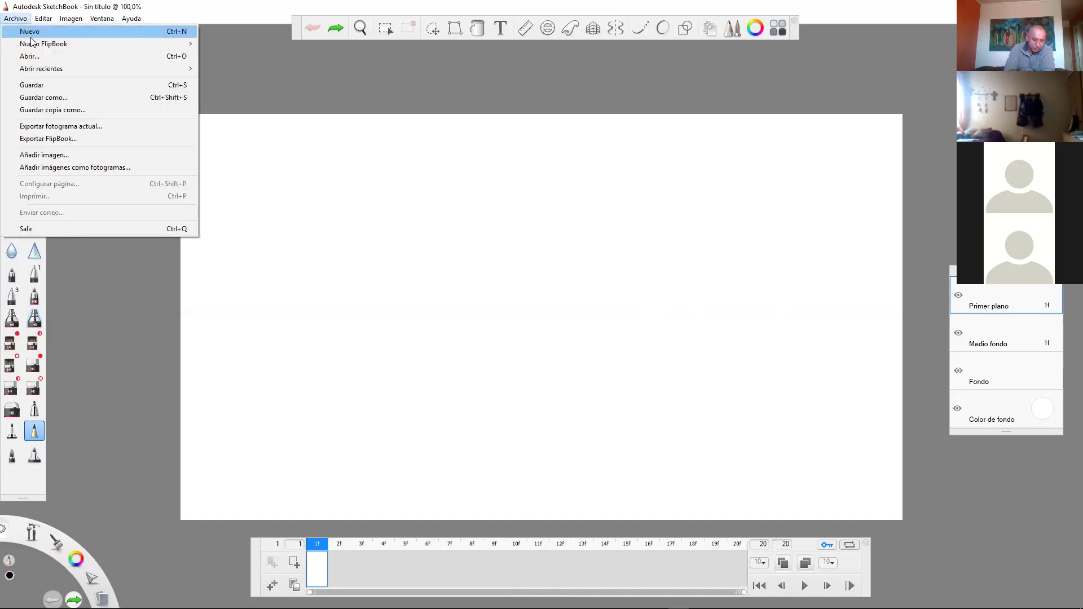
mouse_move(58, 46)
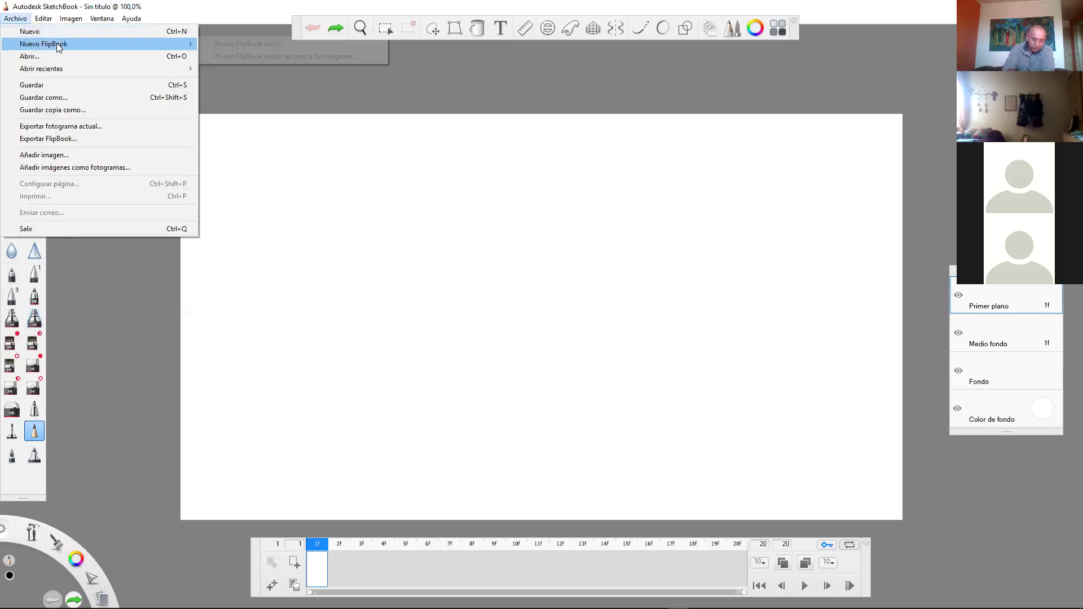
left_click(280, 44)
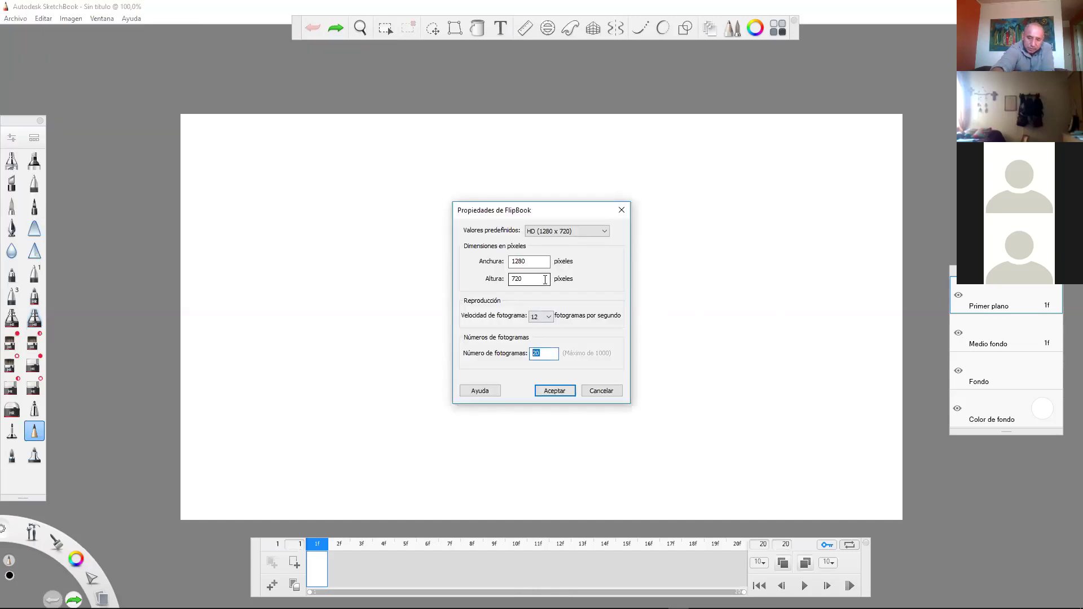
type("8")
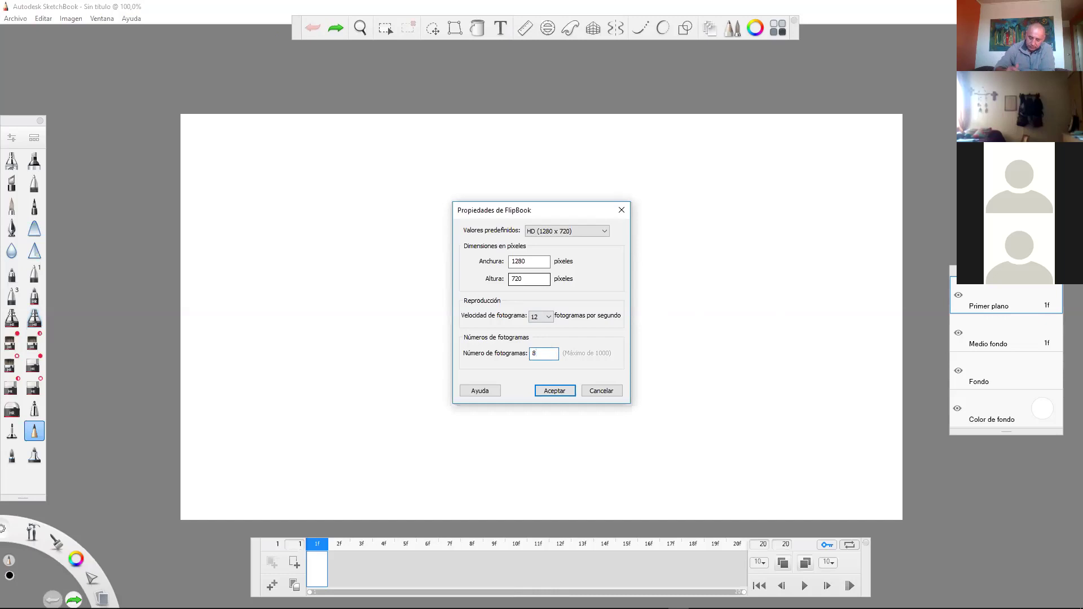
left_click(554, 391)
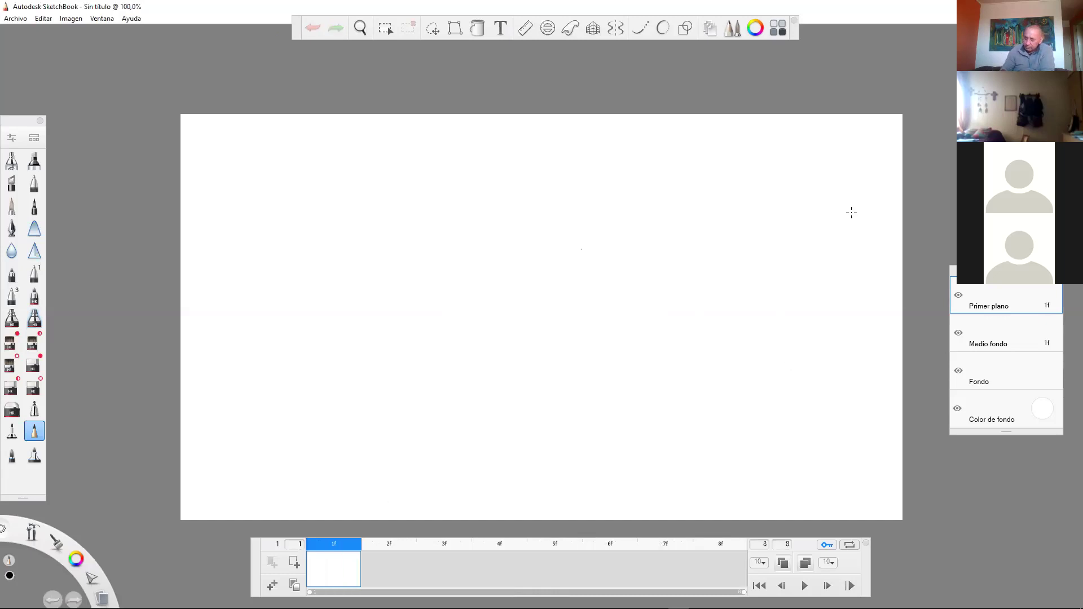
On the Fondo layer, draw a cat's round eyes, pupils, hair tuft and pointed ears near the canvas top.
left_click(982, 370)
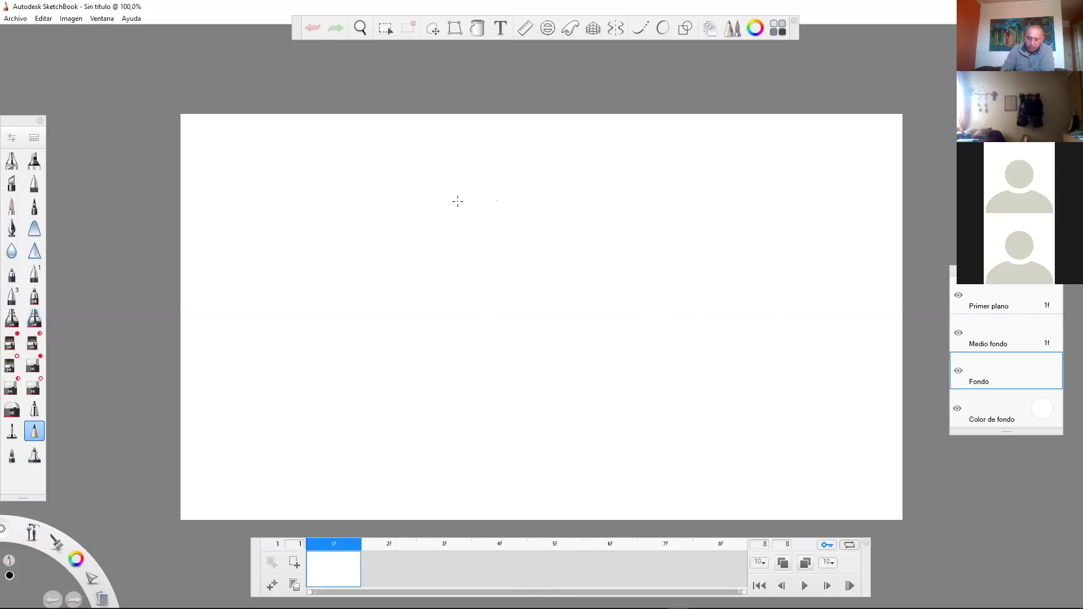
mouse_move(490, 180)
left_mouse_down()
mouse_move(483, 206)
mouse_move(481, 192)
mouse_move(515, 200)
left_mouse_up()
left_click_drag(564, 172, 556, 197)
left_click_drag(553, 186, 566, 207)
mouse_move(504, 137)
left_mouse_down()
mouse_move(553, 153)
mouse_move(483, 154)
mouse_move(450, 134)
mouse_move(457, 189)
left_mouse_up()
mouse_move(558, 145)
left_mouse_down()
mouse_move(629, 170)
mouse_move(616, 176)
mouse_move(625, 142)
mouse_move(623, 176)
left_mouse_up()
left_click_drag(478, 161, 462, 174)
mouse_move(452, 153)
left_mouse_down()
mouse_move(476, 148)
mouse_move(452, 149)
left_mouse_up()
Add the cat's nose, smiling mouth, whisker marks and furry cheek outlines to the face.
left_click_drag(454, 190, 443, 264)
mouse_move(525, 233)
left_mouse_down()
mouse_move(543, 236)
mouse_move(514, 273)
mouse_move(559, 274)
mouse_move(587, 257)
left_mouse_up()
left_click_drag(568, 238, 595, 242)
mouse_move(515, 244)
left_mouse_down()
mouse_move(477, 243)
mouse_move(479, 264)
left_mouse_up()
left_click_drag(625, 187, 625, 263)
left_click_drag(443, 257, 469, 294)
Draw the cat's two straight front legs with rounded paws and toes below the head.
mouse_move(475, 343)
left_mouse_down()
mouse_move(475, 492)
mouse_move(500, 492)
left_mouse_up()
mouse_move(518, 476)
left_mouse_down()
mouse_move(514, 491)
mouse_move(532, 490)
left_mouse_up()
left_click_drag(528, 325, 528, 479)
left_click_drag(565, 329, 557, 485)
left_click_drag(563, 483, 611, 488)
left_click_drag(630, 458, 624, 489)
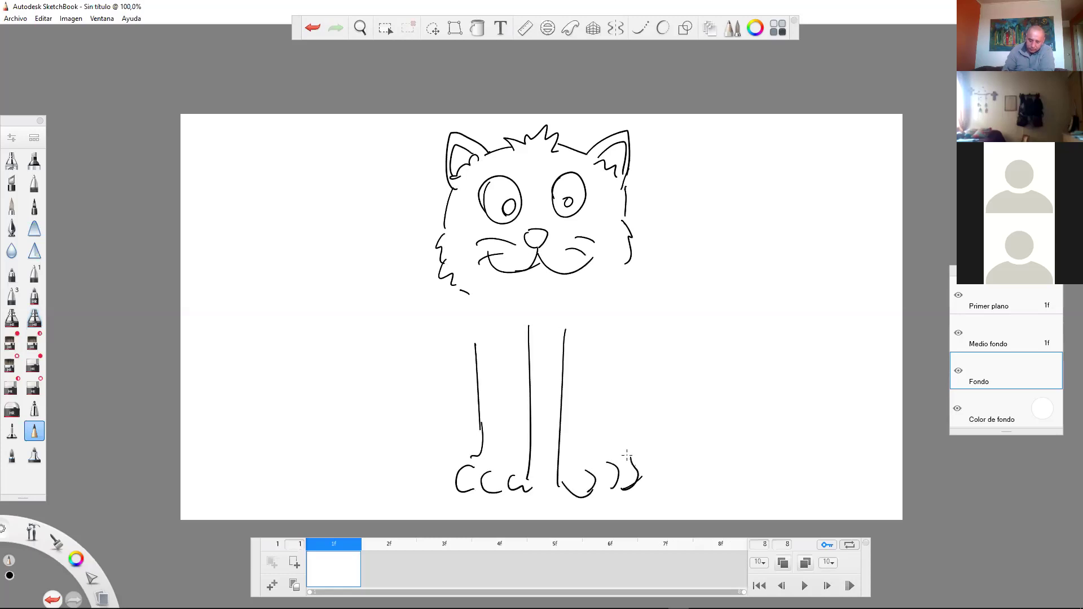
left_click_drag(626, 329, 614, 453)
left_click_drag(617, 451, 622, 458)
Draw the curved, furry sides of the cat's body from the cheeks down beside the front legs.
left_click_drag(467, 293, 417, 350)
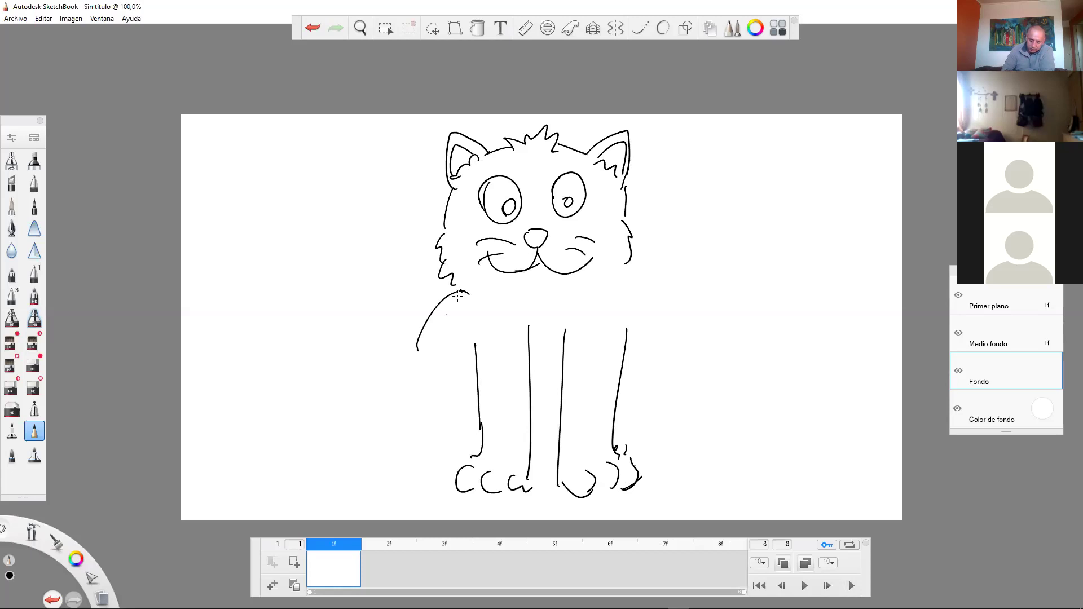
mouse_move(622, 260)
left_mouse_down()
mouse_move(673, 344)
mouse_move(676, 389)
left_mouse_up()
left_click_drag(649, 282, 666, 406)
left_click_drag(427, 336, 419, 388)
mouse_move(448, 290)
left_mouse_down()
mouse_move(416, 386)
mouse_move(440, 427)
left_mouse_up()
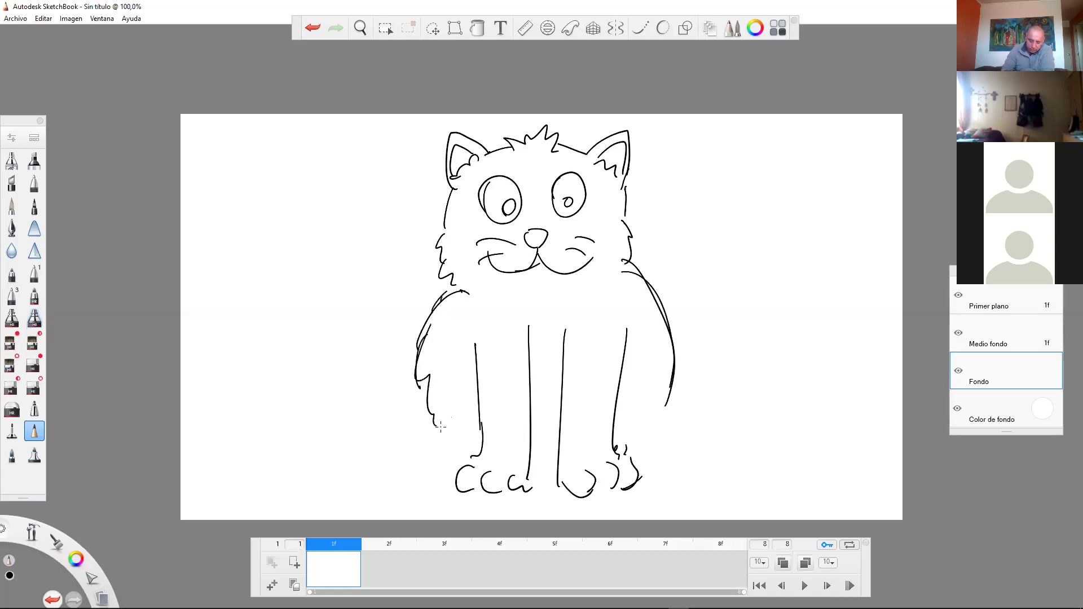
Draw the cat's rounded hind legs and feet on both sides, and add short belly fur and ground strokes.
left_click_drag(416, 370, 389, 499)
mouse_move(414, 482)
left_mouse_down()
mouse_move(424, 495)
mouse_move(458, 494)
left_mouse_up()
mouse_move(674, 365)
left_mouse_down()
mouse_move(669, 456)
mouse_move(651, 479)
left_mouse_up()
left_click_drag(651, 397, 647, 414)
left_click_drag(641, 424, 633, 431)
left_click_drag(448, 445, 458, 447)
left_click_drag(535, 478, 558, 473)
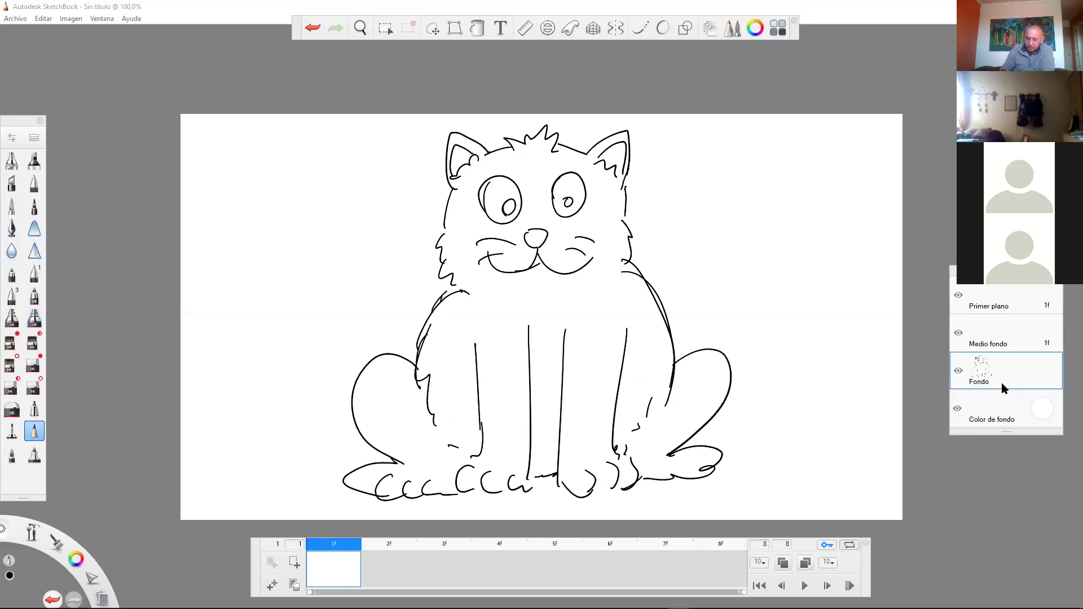
Draw a baseboard behind the cat across the canvas and add a shaded arched mouse hole on the left.
left_click(756, 431)
left_click_drag(704, 432, 903, 425)
left_click_drag(725, 407, 903, 400)
left_click_drag(270, 452, 361, 446)
left_click_drag(249, 449, 180, 456)
left_click_drag(181, 439, 361, 427)
mouse_move(221, 440)
left_mouse_down()
mouse_move(257, 444)
mouse_move(217, 406)
mouse_move(228, 398)
mouse_move(222, 423)
mouse_move(221, 407)
mouse_move(244, 436)
mouse_move(248, 401)
mouse_move(244, 422)
left_mouse_up()
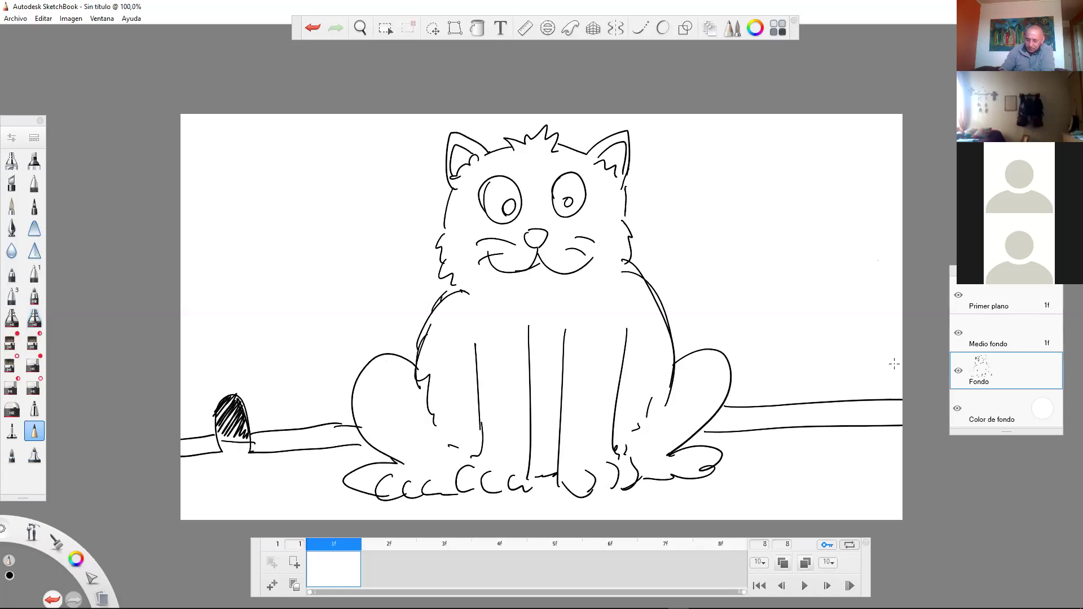
On the Medio fondo layer, draw the cat's tail in frames 1 to 4, raising it progressively until its tip shows behind the left ear.
left_click(1016, 347)
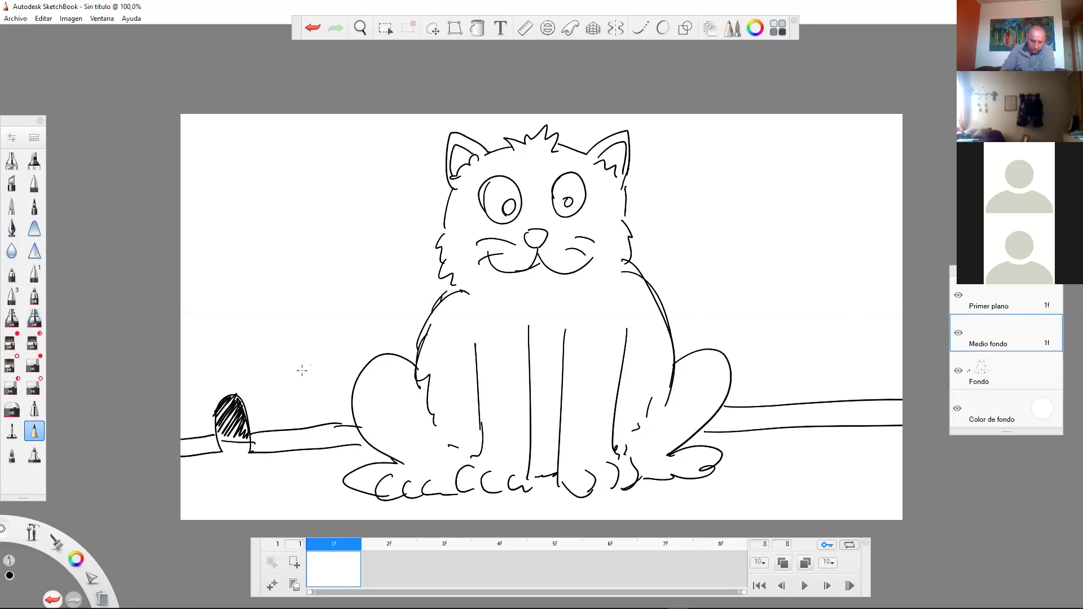
mouse_move(351, 403)
left_mouse_down()
mouse_move(235, 346)
mouse_move(243, 303)
mouse_move(294, 351)
mouse_move(363, 378)
left_mouse_up()
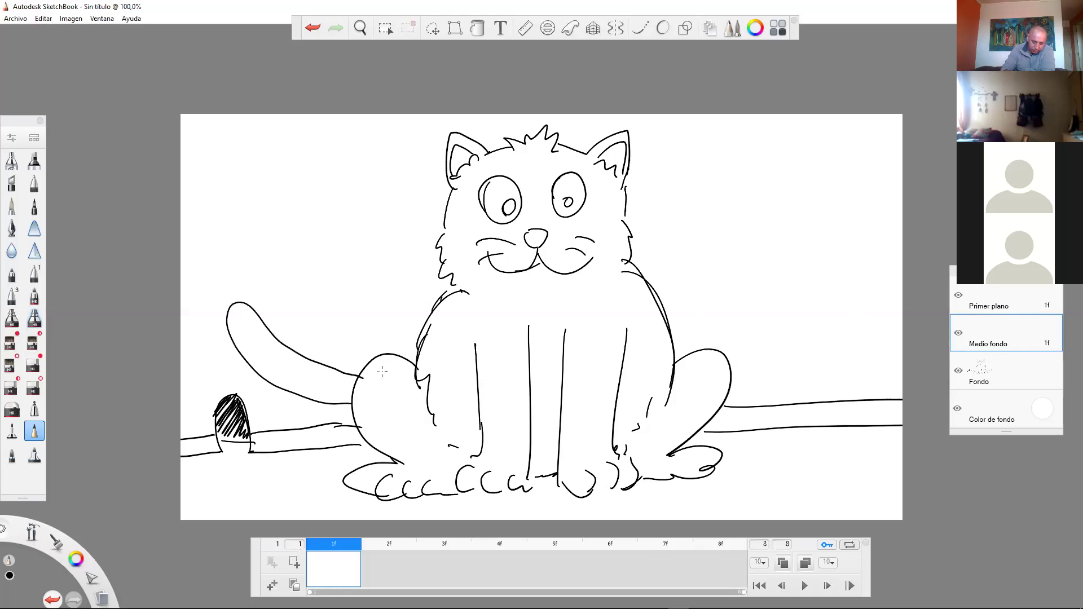
left_click(391, 572)
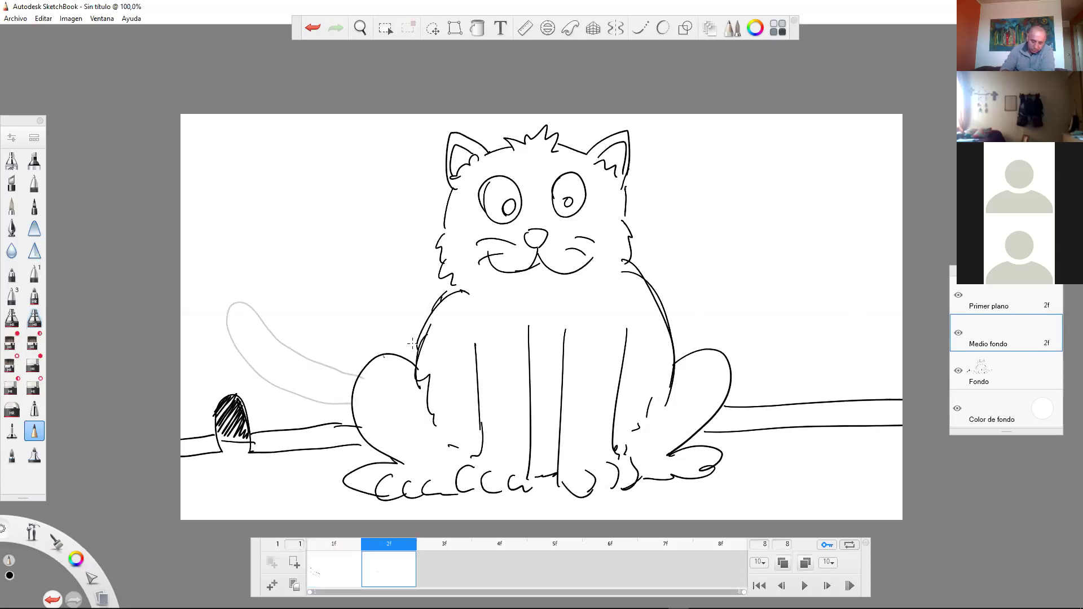
mouse_move(401, 360)
left_mouse_down()
mouse_move(246, 294)
mouse_move(362, 378)
left_mouse_up()
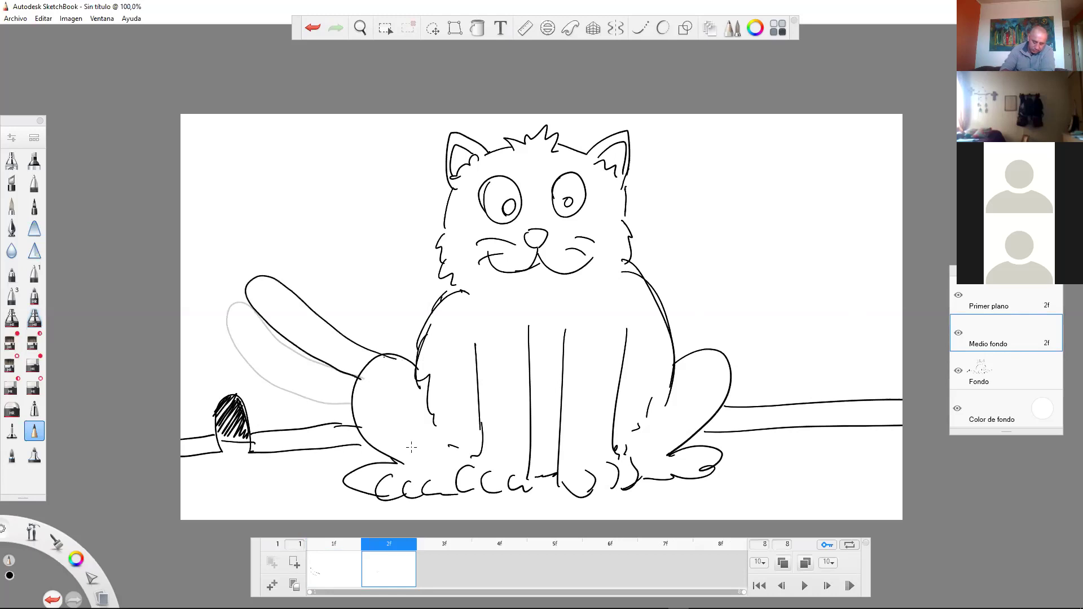
left_click(450, 567)
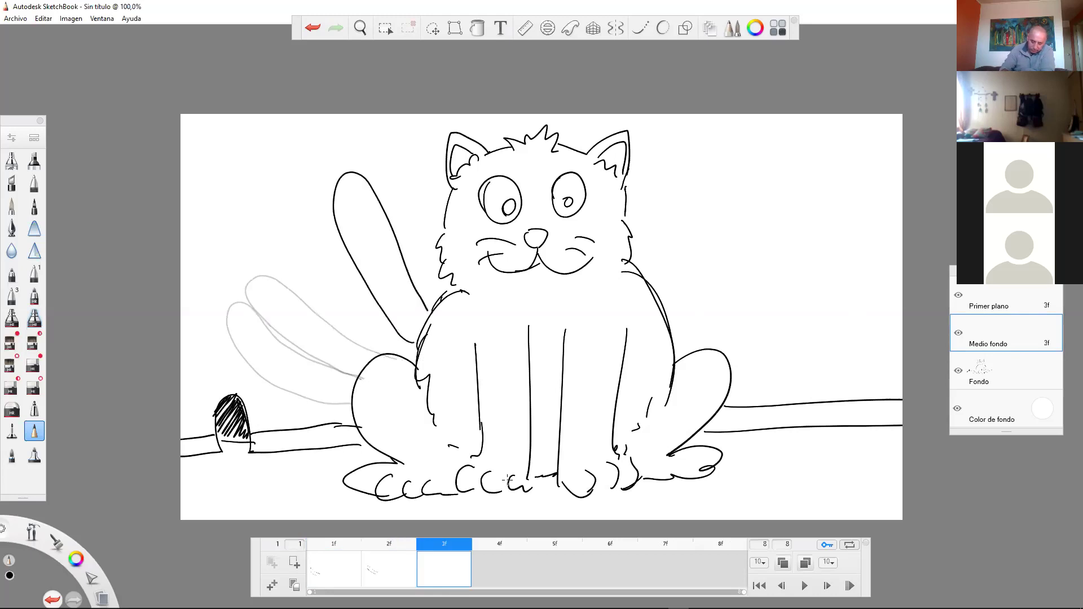
left_click(496, 582)
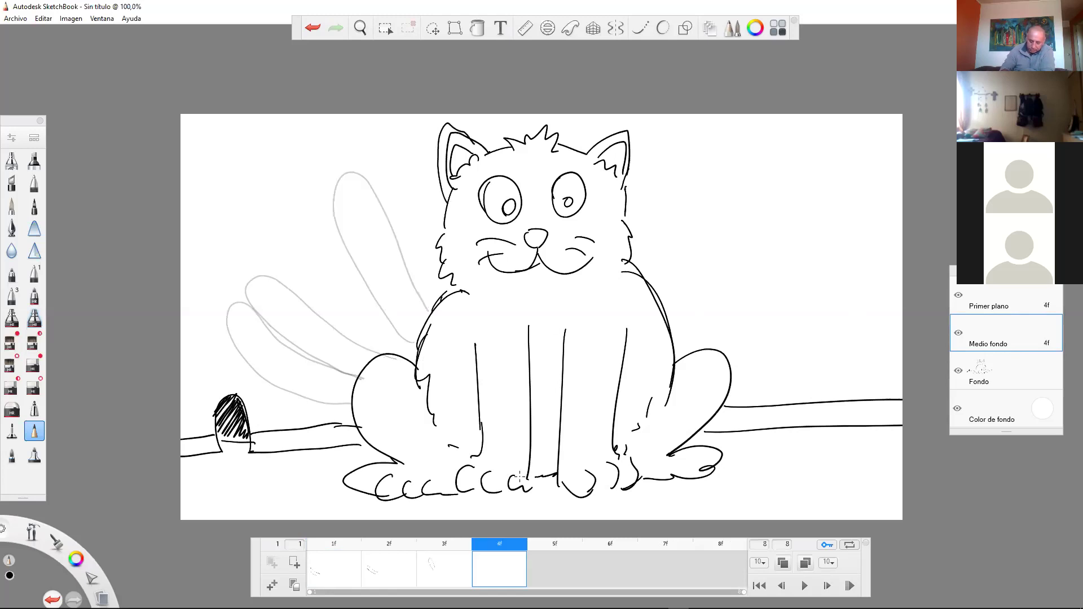
Draw the cat's tail in frames 5 to 8, topping out behind the head and descending back on the left, and play the animation.
left_click(556, 576)
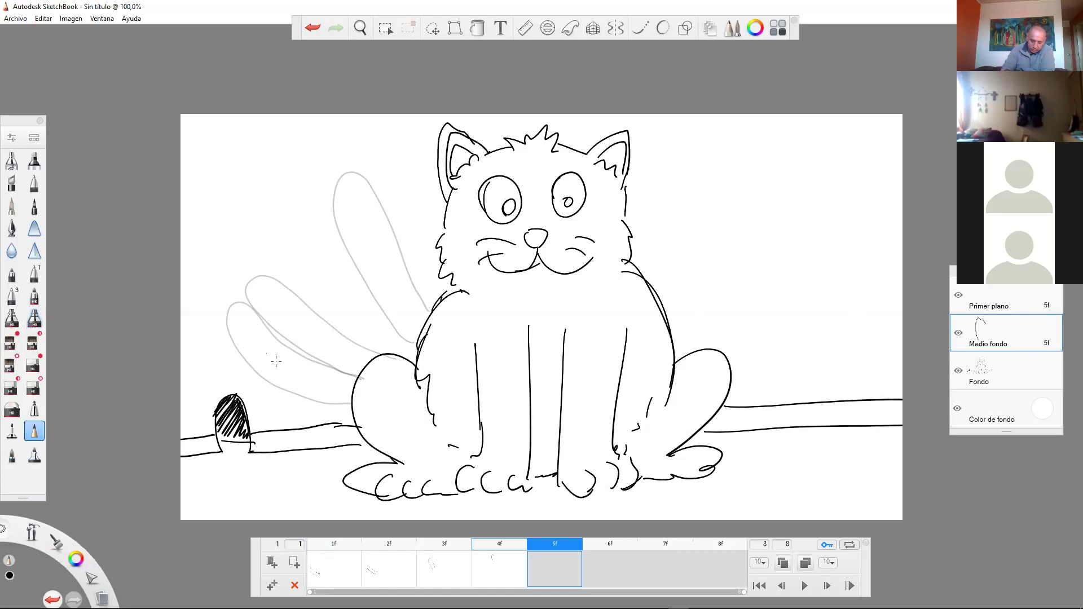
mouse_move(502, 148)
left_mouse_down()
mouse_move(474, 122)
mouse_move(467, 151)
left_mouse_up()
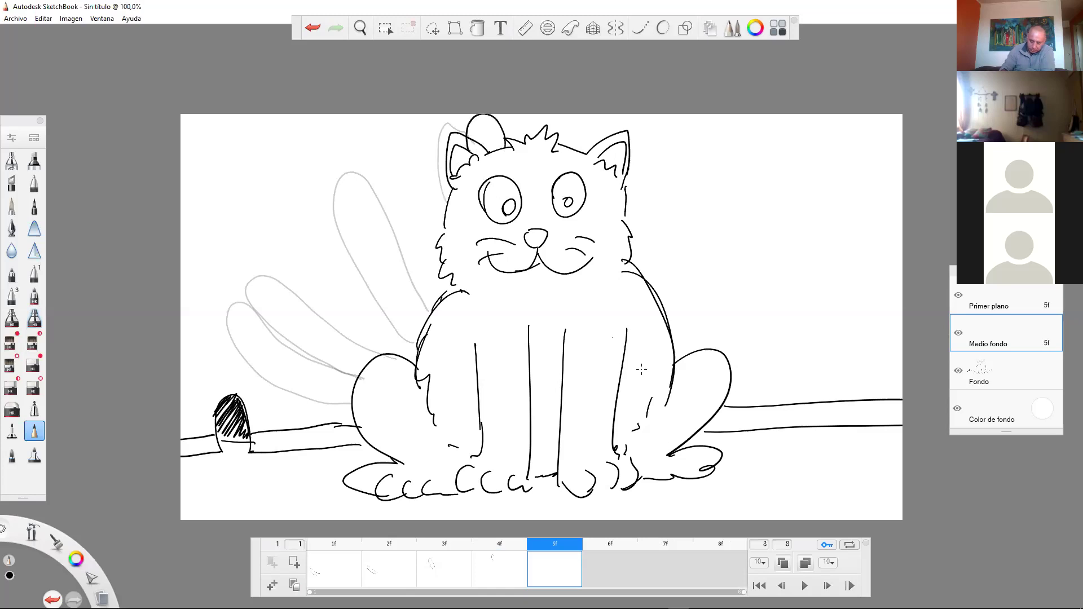
left_click(602, 563)
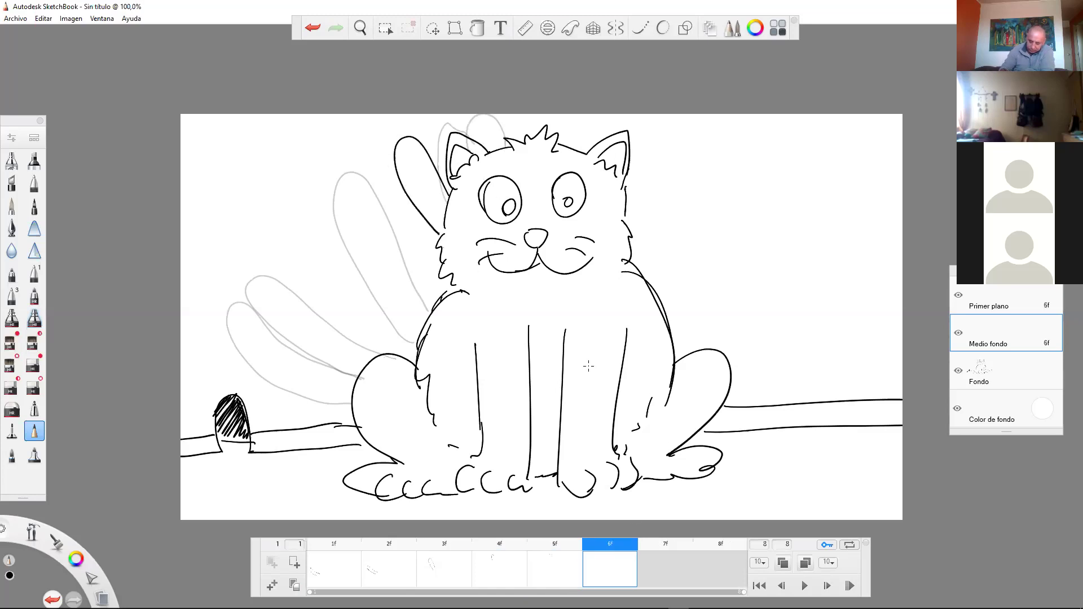
left_click(674, 572)
mouse_move(423, 326)
left_mouse_down()
mouse_move(352, 342)
mouse_move(256, 275)
mouse_move(268, 343)
mouse_move(352, 384)
left_mouse_up()
left_click(729, 569)
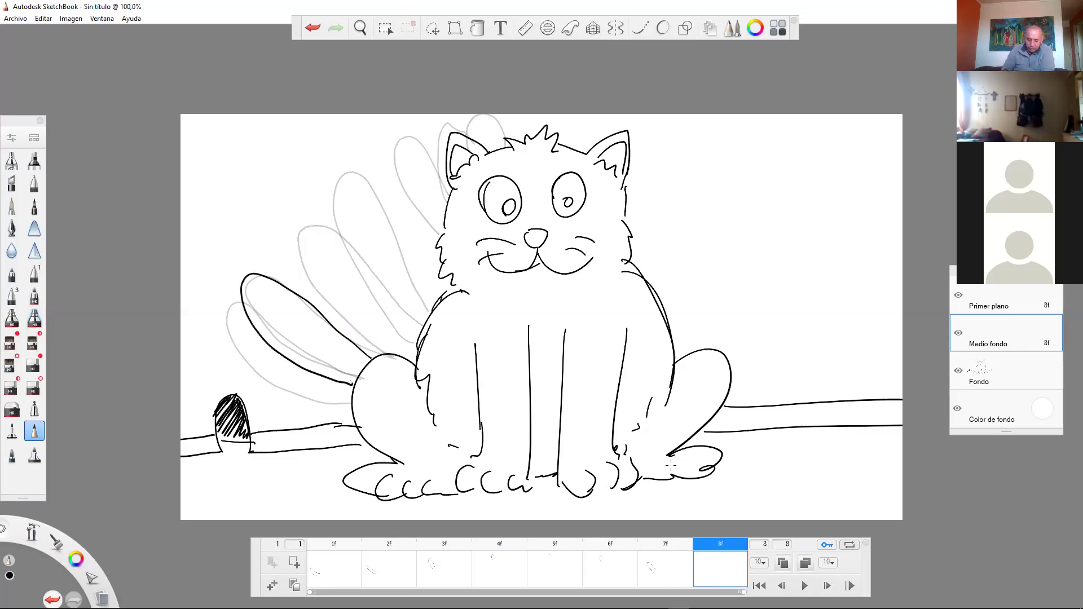
left_click(810, 585)
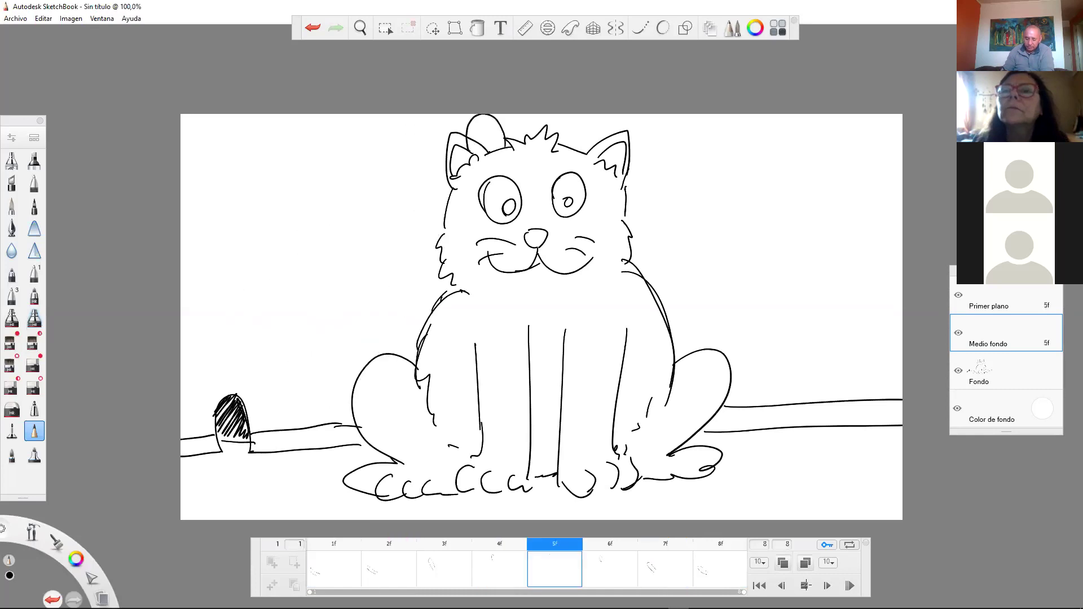
left_click(806, 586)
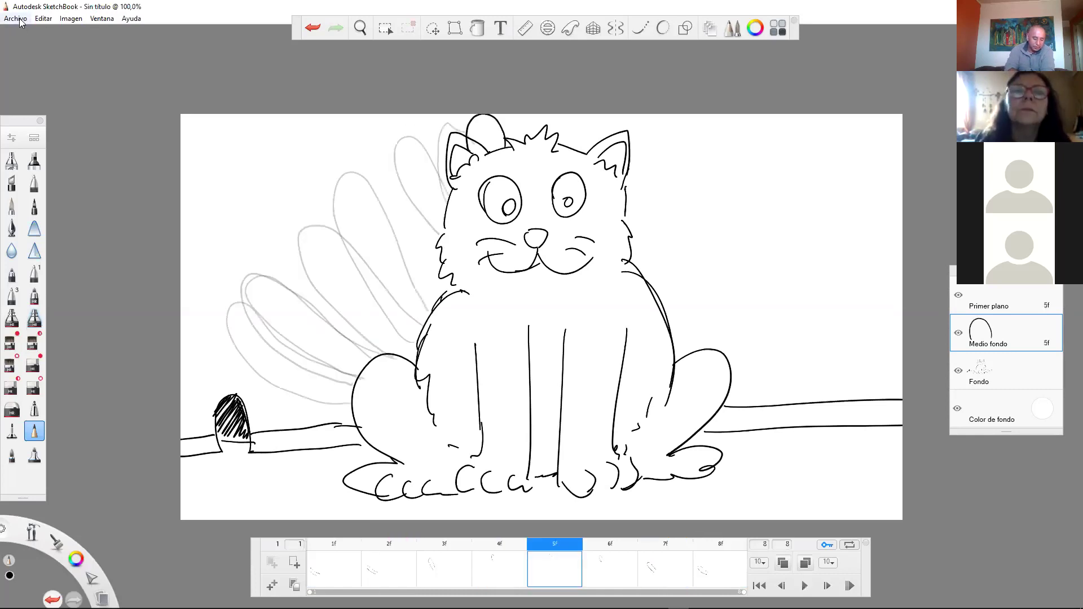
Export all frames of the cat FlipBook as an MP4 video named gato on the desktop.
left_click(15, 19)
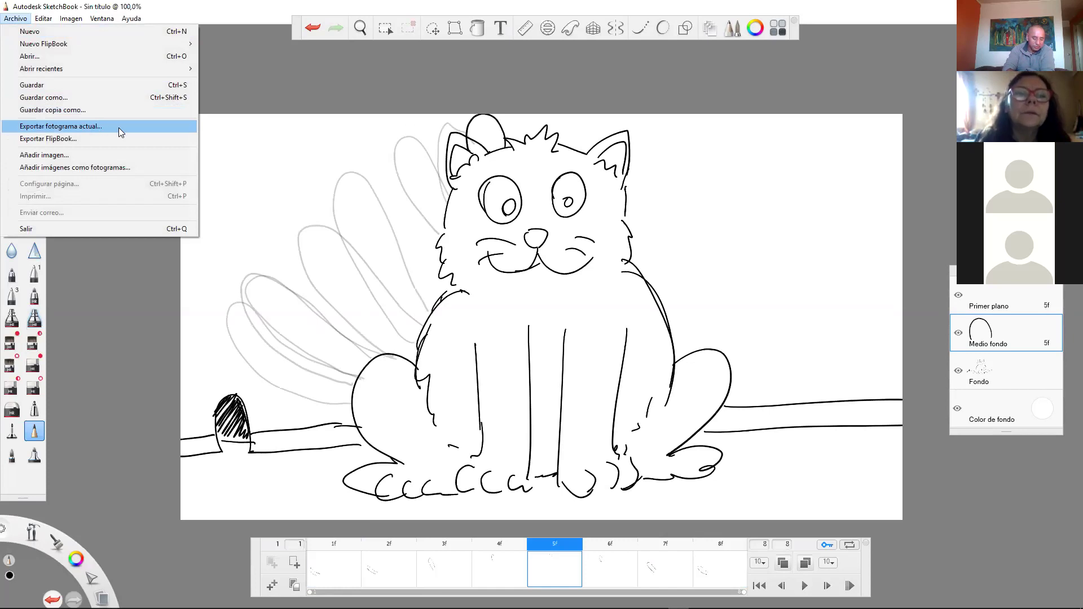
left_click(65, 139)
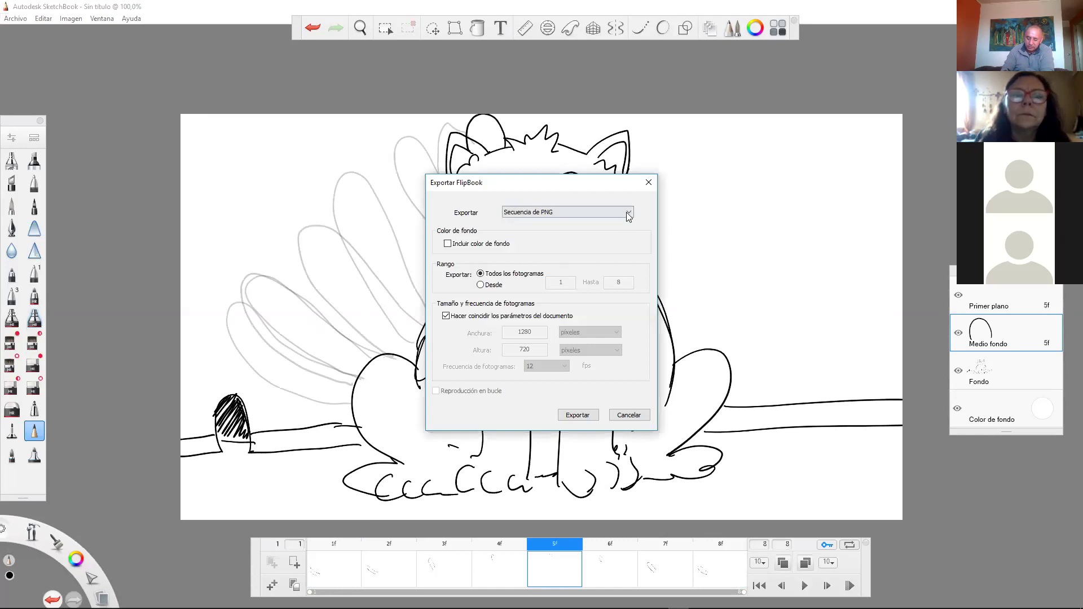
left_click(628, 213)
left_click(524, 245)
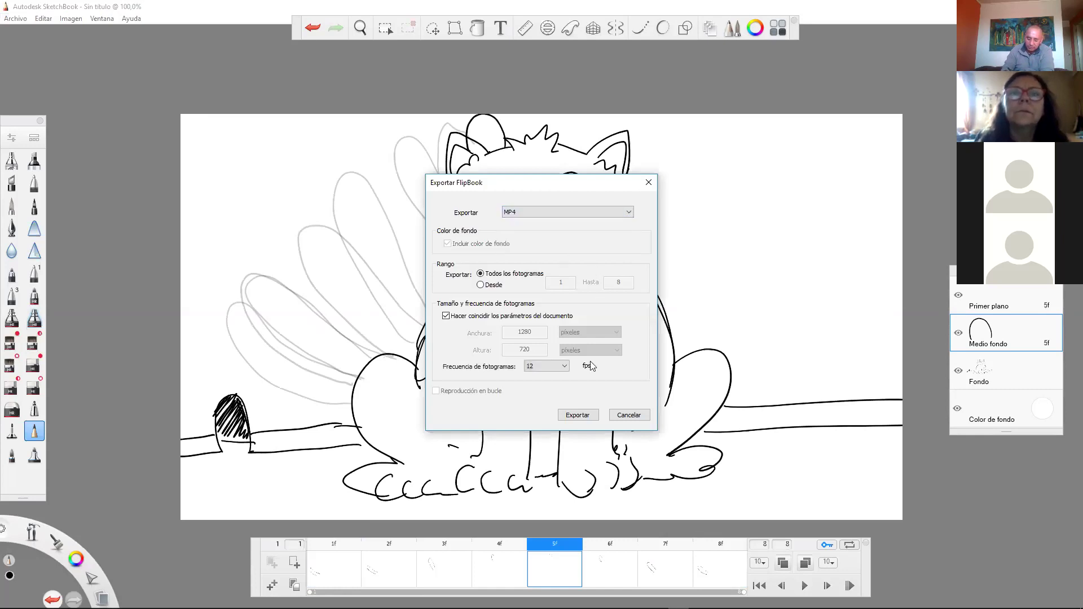
left_click(578, 415)
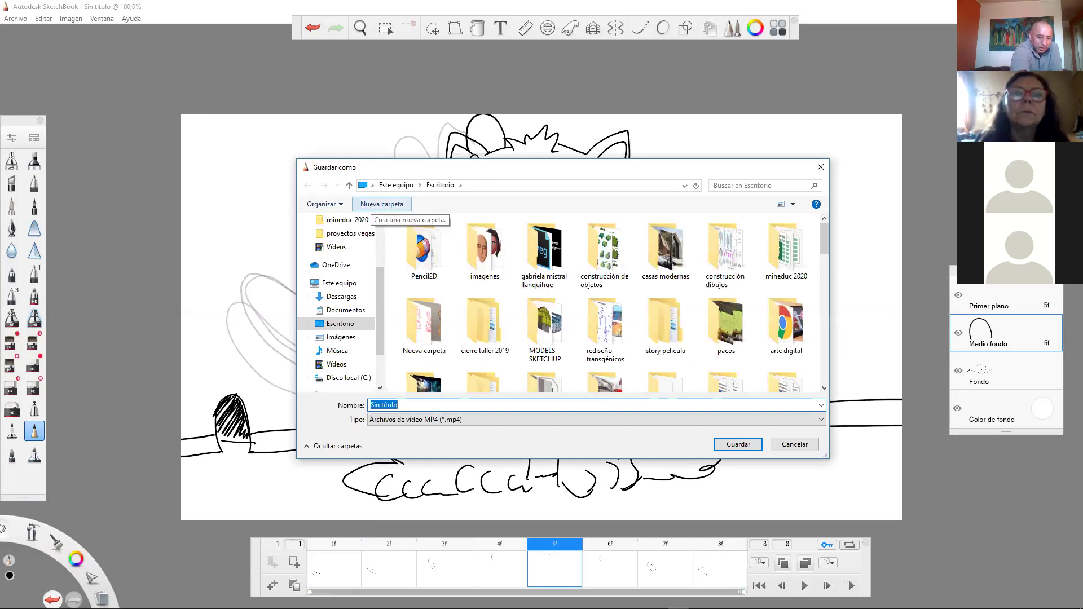
type("gato")
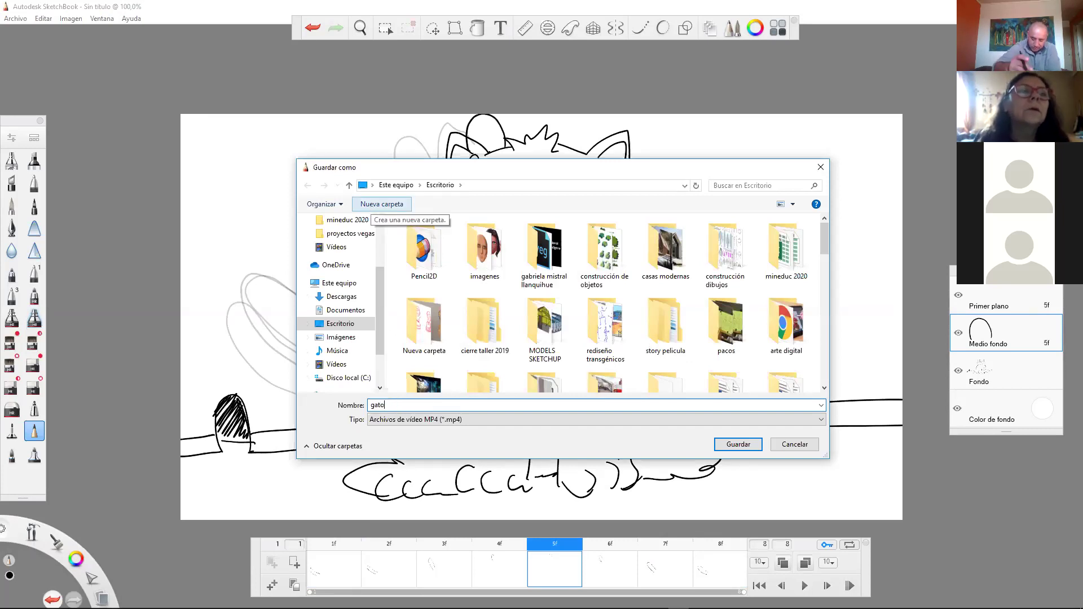
left_click(739, 446)
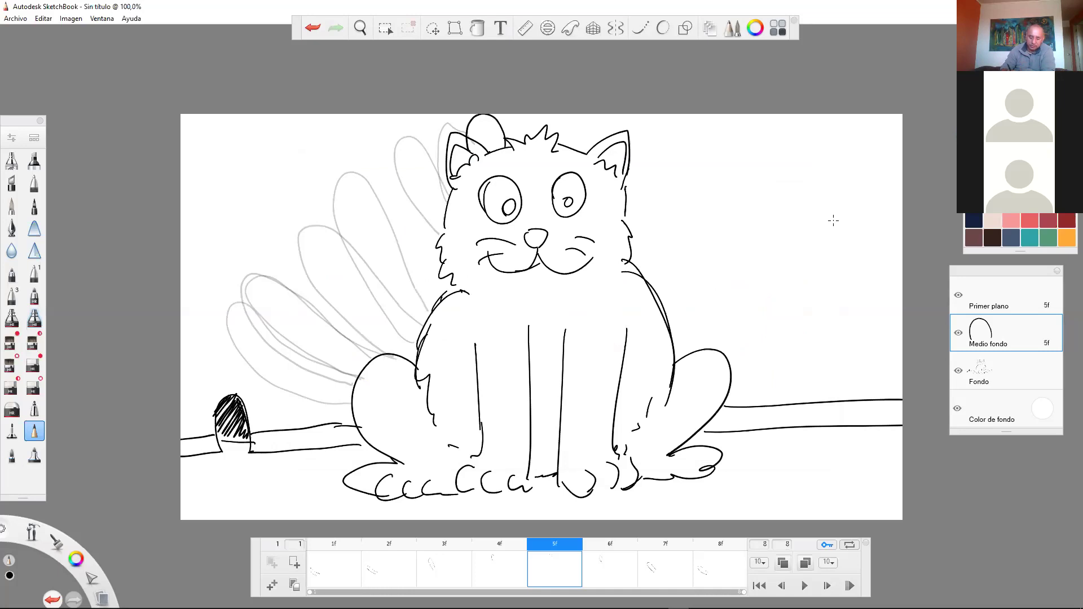
Create a new empty HD 1280 x 720 FlipBook with 8 frames at 12 fps, discarding the cat document's unsaved changes.
left_click(15, 19)
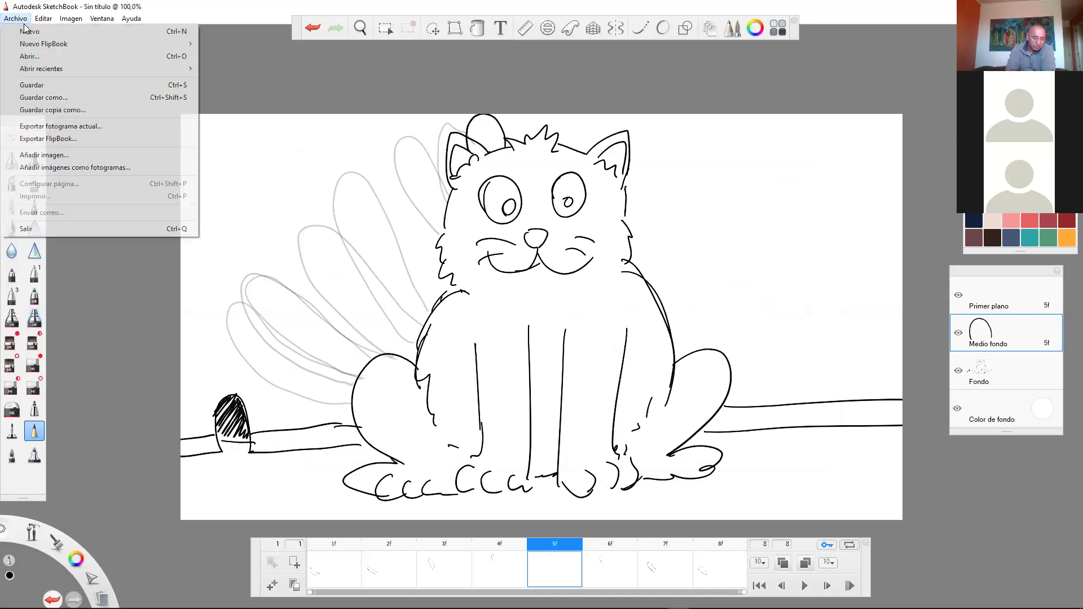
mouse_move(52, 48)
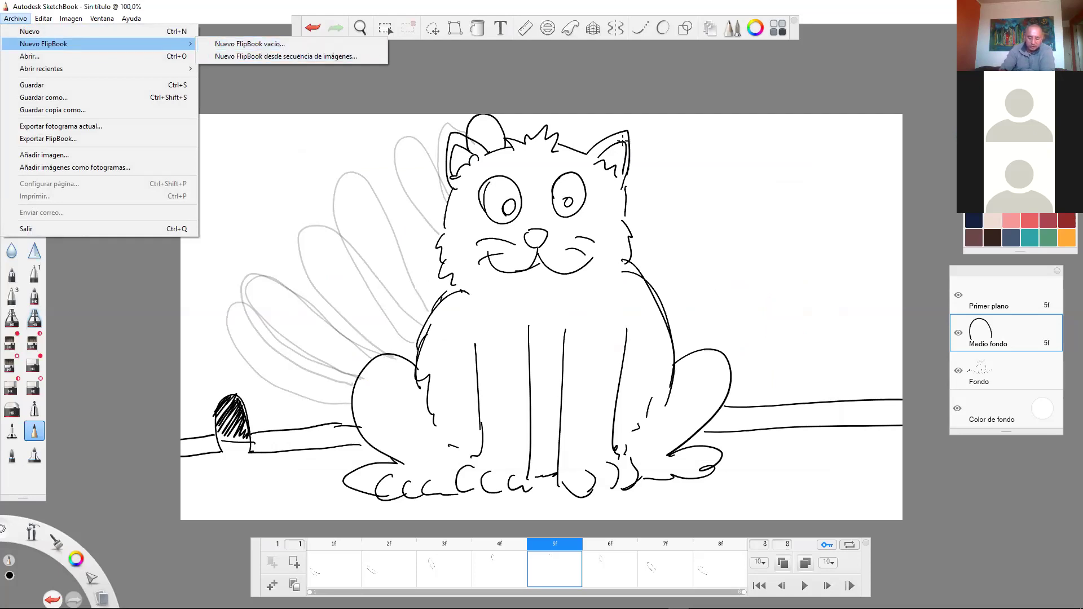
key("Return")
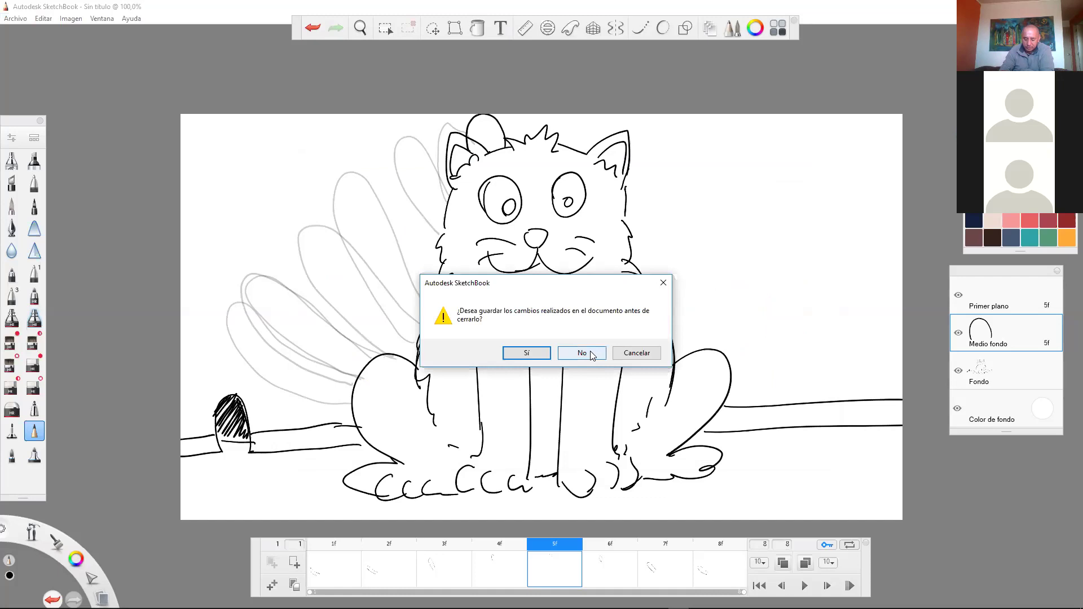
left_click(592, 355)
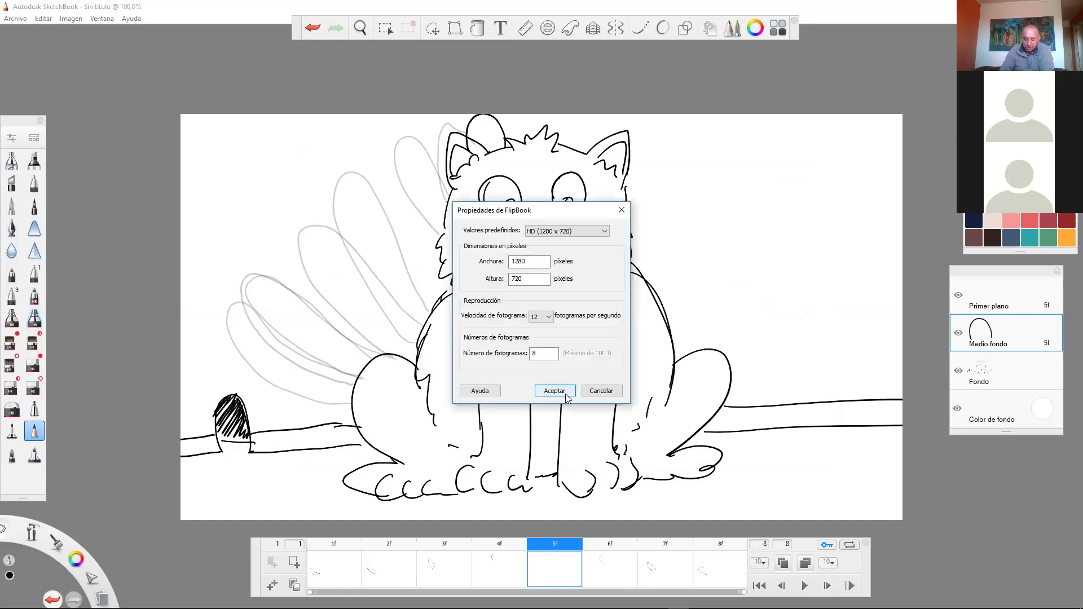
left_click(566, 396)
mouse_move(667, 181)
left_mouse_down()
mouse_move(598, 259)
mouse_move(594, 334)
mouse_move(625, 356)
mouse_move(667, 432)
mouse_move(712, 440)
left_mouse_up()
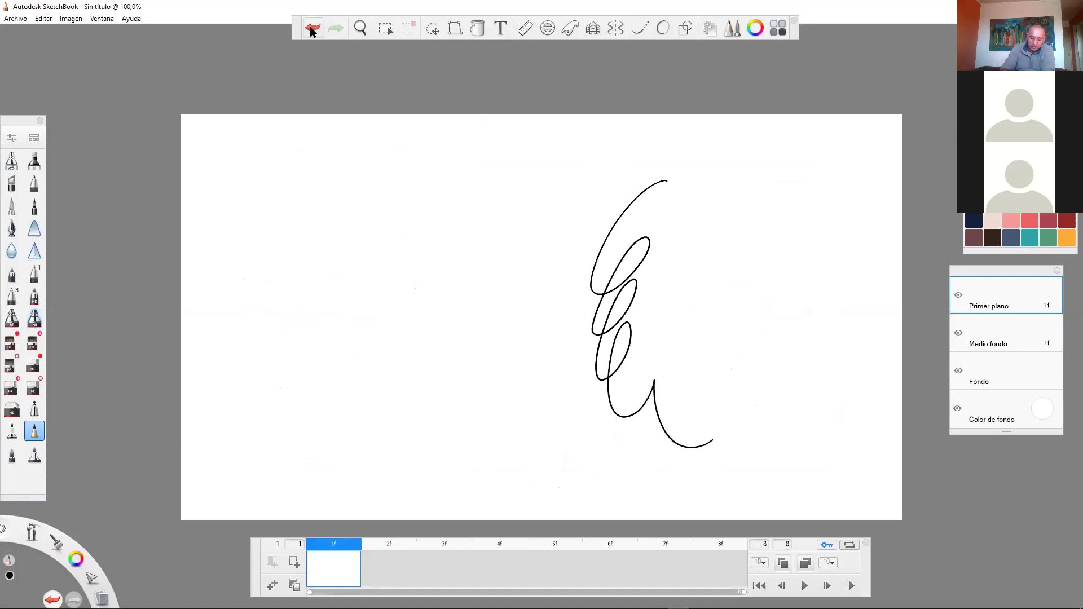
left_click(312, 31)
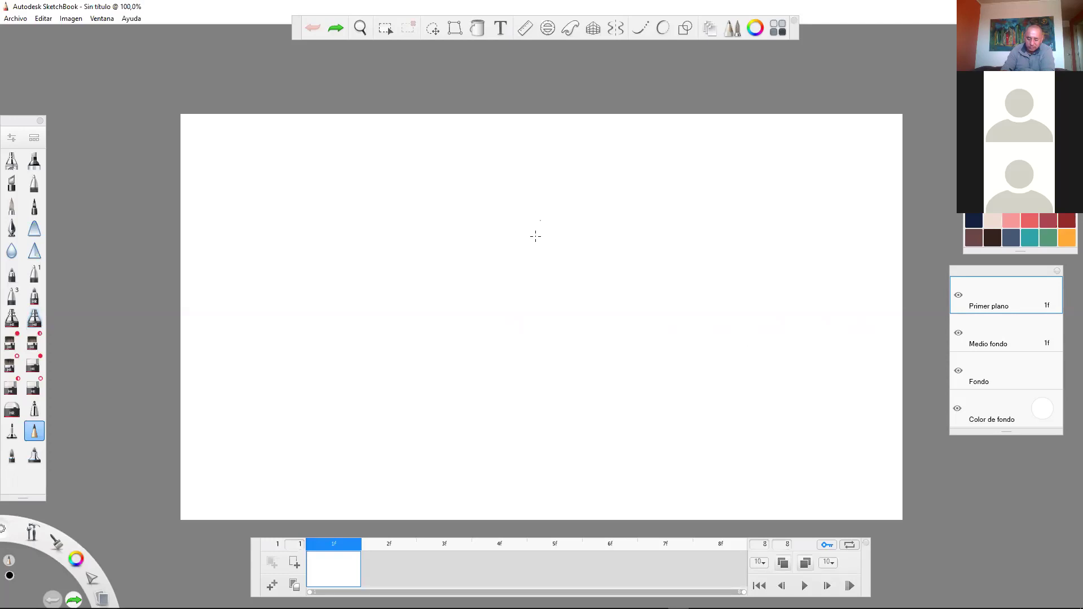
mouse_move(537, 214)
left_mouse_down()
mouse_move(515, 249)
mouse_move(562, 207)
mouse_move(593, 233)
mouse_move(536, 243)
mouse_move(570, 239)
mouse_move(570, 248)
left_mouse_up()
left_click_drag(537, 248, 517, 263)
mouse_move(597, 233)
left_mouse_down()
mouse_move(599, 255)
mouse_move(598, 237)
left_mouse_up()
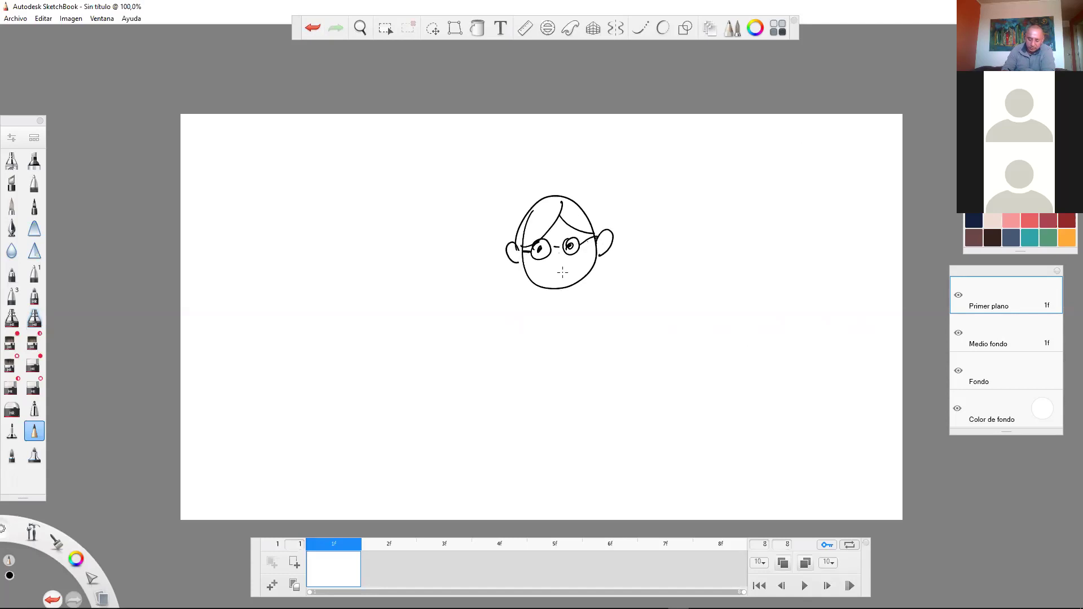
mouse_move(549, 277)
left_mouse_down()
mouse_move(566, 274)
mouse_move(511, 295)
mouse_move(511, 333)
left_mouse_up()
left_click(519, 359)
left_click_drag(596, 273, 623, 280)
left_click_drag(620, 282, 631, 364)
left_click(503, 294)
left_click_drag(520, 467, 507, 295)
left_click_drag(514, 449, 643, 438)
mouse_move(637, 369)
left_mouse_down()
mouse_move(634, 328)
mouse_move(636, 446)
left_mouse_up()
mouse_move(528, 286)
left_mouse_down()
mouse_move(547, 314)
mouse_move(601, 278)
left_mouse_up()
left_click_drag(598, 273, 591, 317)
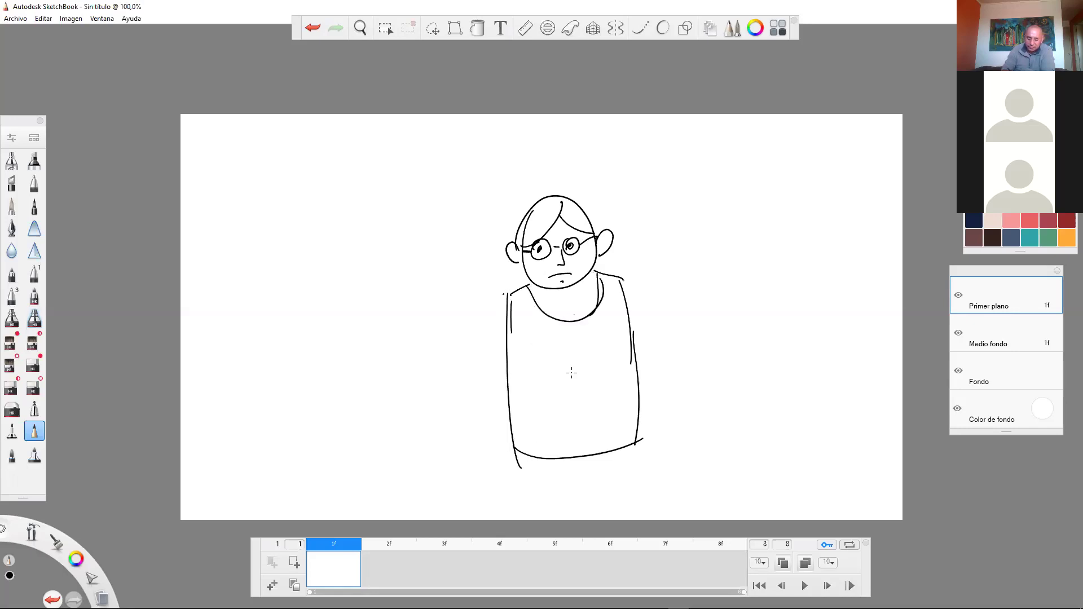
left_click_drag(524, 458, 532, 519)
left_click(551, 514)
left_click_drag(630, 448, 625, 519)
mouse_move(572, 493)
left_mouse_down()
mouse_move(599, 486)
mouse_move(578, 519)
mouse_move(588, 519)
left_mouse_up()
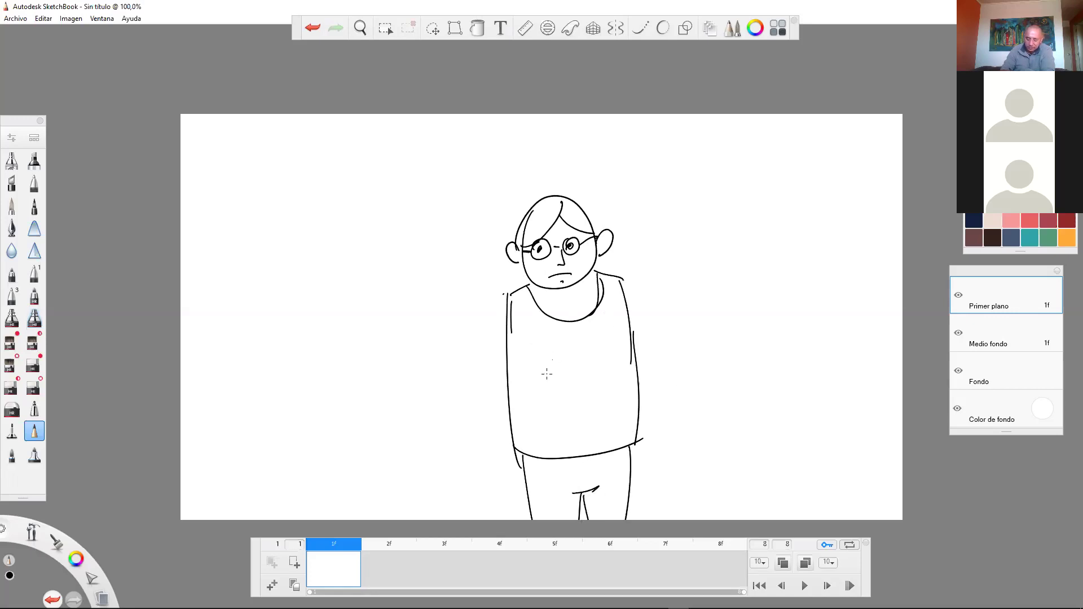
mouse_move(516, 284)
left_mouse_down()
mouse_move(525, 302)
mouse_move(594, 332)
left_mouse_up()
left_click_drag(606, 278, 586, 342)
left_click_drag(514, 283, 521, 452)
left_click_drag(614, 274, 630, 415)
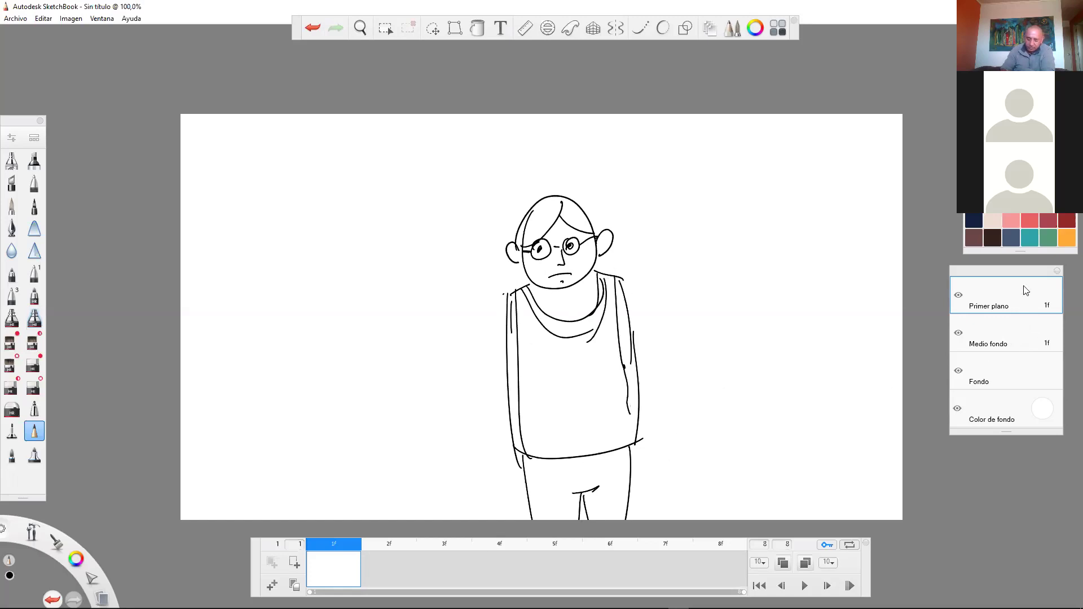
left_click(313, 28)
left_click(313, 28)
left_click(313, 28)
left_click(313, 28)
left_click(313, 29)
left_click(313, 29)
left_click(313, 28)
left_click(314, 28)
left_click(313, 28)
left_click(313, 28)
left_click(313, 28)
left_click(313, 28)
left_click(313, 28)
left_click(313, 28)
left_click(313, 28)
left_click(313, 28)
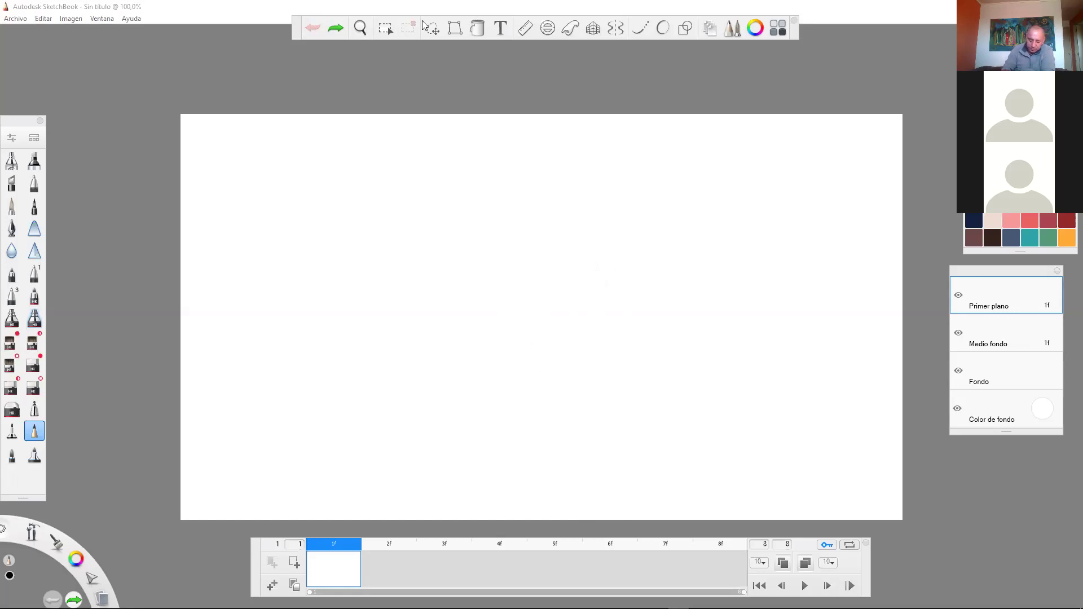
On the Fondo layer, draw a man's round head with parted hair, ears, glasses, nose and smile at the canvas centre.
left_click(993, 373)
mouse_move(537, 218)
left_mouse_down()
mouse_move(581, 315)
mouse_move(607, 254)
mouse_move(577, 309)
left_mouse_up()
mouse_move(511, 261)
left_mouse_down()
mouse_move(569, 219)
mouse_move(606, 252)
mouse_move(532, 261)
left_mouse_up()
mouse_move(576, 282)
left_mouse_down()
mouse_move(570, 260)
mouse_move(566, 283)
left_mouse_up()
mouse_move(578, 264)
left_mouse_down()
mouse_move(537, 279)
mouse_move(556, 294)
mouse_move(564, 262)
mouse_move(508, 267)
mouse_move(605, 257)
left_mouse_up()
mouse_move(607, 253)
left_mouse_down()
mouse_move(620, 239)
mouse_move(622, 265)
left_mouse_up()
Draw the man's wide torso in a sleeveless scoop-neck shirt with double-lined edges, and the tops of his trousers below.
mouse_move(505, 261)
left_mouse_down()
mouse_move(505, 286)
mouse_move(576, 295)
mouse_move(495, 323)
mouse_move(495, 495)
left_mouse_up()
left_click_drag(606, 303, 625, 312)
mouse_move(616, 305)
left_mouse_down()
mouse_move(642, 395)
mouse_move(639, 490)
left_mouse_up()
left_click_drag(491, 481, 620, 489)
mouse_move(522, 310)
left_mouse_down()
mouse_move(528, 338)
mouse_move(588, 317)
left_mouse_up()
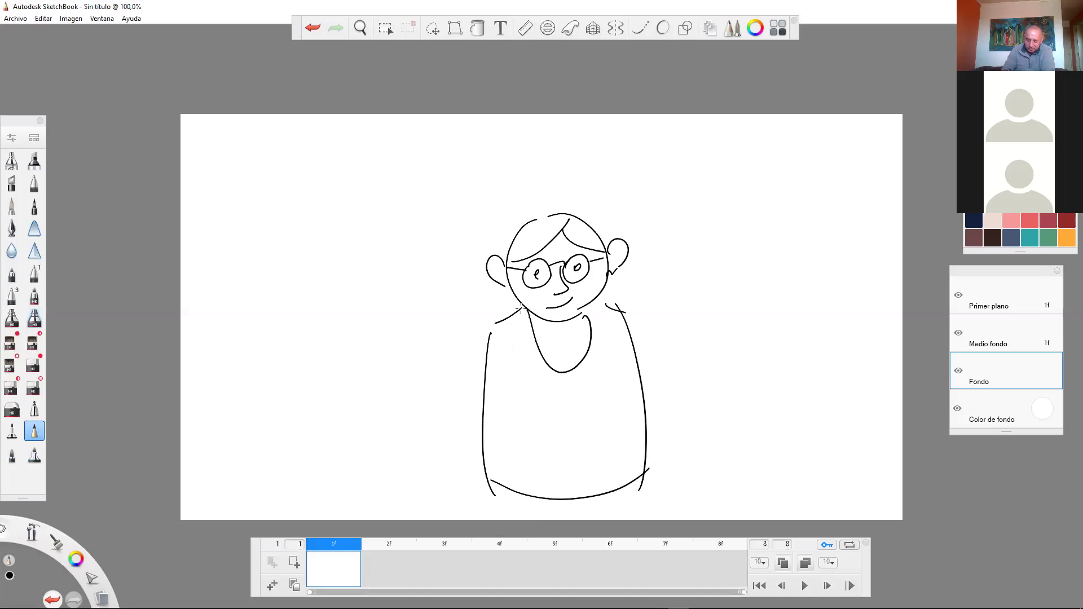
left_click_drag(522, 311, 601, 309)
left_click_drag(485, 405, 504, 320)
left_click_drag(615, 310, 634, 377)
left_click_drag(495, 484, 493, 520)
left_click_drag(638, 484, 633, 519)
left_click_drag(563, 513, 560, 520)
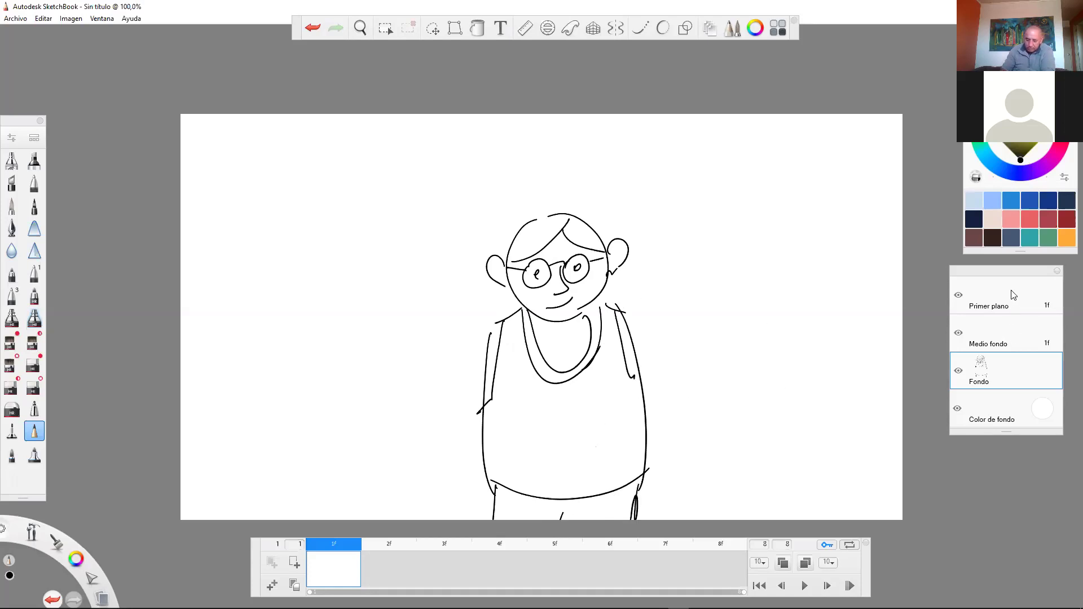
On the Primer plano layer in frame 1, draw the barbell's left weight with its end cap and the fingers gripping beside it.
left_click(1023, 306)
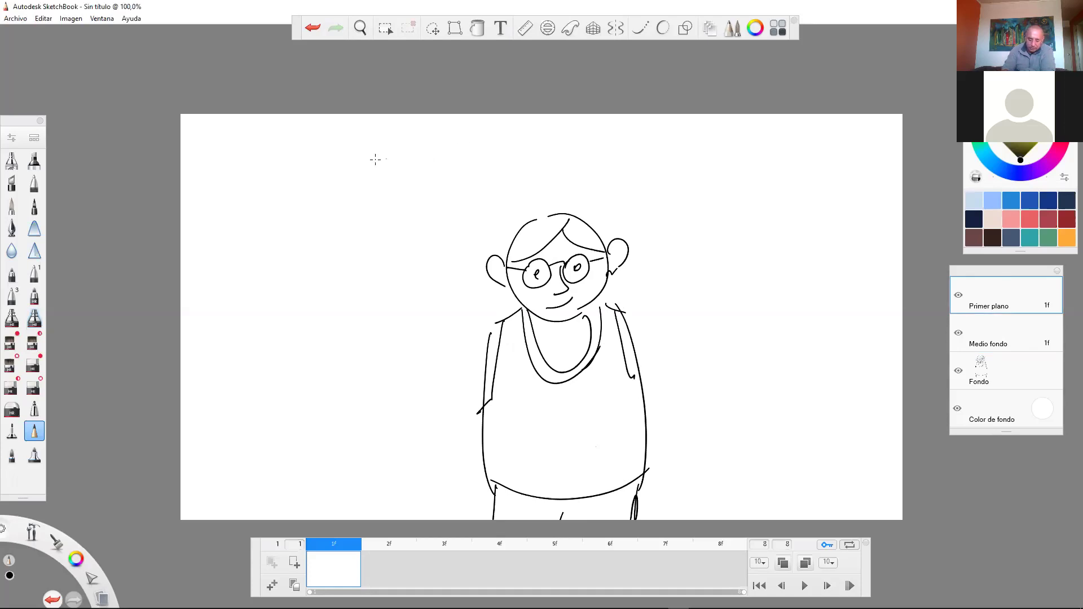
left_click_drag(356, 142, 386, 229)
mouse_move(356, 141)
left_mouse_down()
mouse_move(384, 138)
mouse_move(388, 225)
left_mouse_up()
left_click_drag(350, 173, 342, 206)
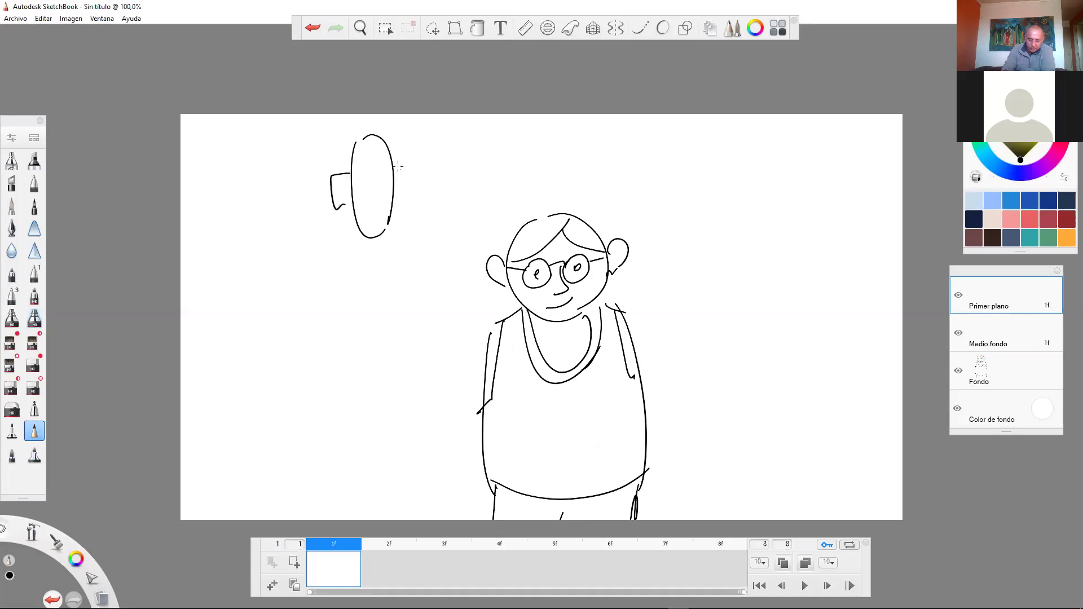
mouse_move(398, 162)
left_mouse_down()
mouse_move(399, 210)
mouse_move(416, 208)
mouse_move(430, 177)
left_mouse_up()
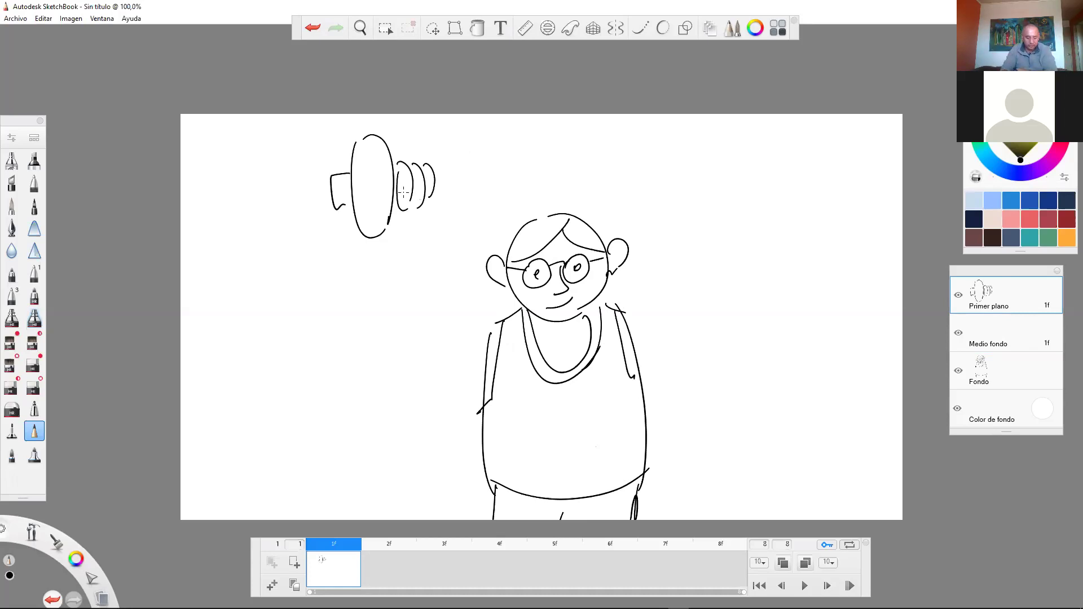
left_click_drag(404, 197, 411, 216)
Draw the barbell's long horizontal bar above the man's head, add the right fist gripping it, and complete the left fist.
mouse_move(436, 168)
left_mouse_down()
mouse_move(446, 194)
mouse_move(644, 186)
mouse_move(542, 166)
mouse_move(673, 161)
left_mouse_up()
mouse_move(479, 170)
left_mouse_down()
mouse_move(679, 161)
mouse_move(663, 170)
mouse_move(663, 160)
mouse_move(665, 188)
left_mouse_up()
mouse_move(670, 155)
left_mouse_down()
mouse_move(702, 178)
mouse_move(703, 155)
mouse_move(694, 155)
mouse_move(661, 188)
mouse_move(663, 156)
mouse_move(668, 186)
mouse_move(692, 176)
mouse_move(656, 187)
mouse_move(702, 192)
left_mouse_up()
left_click_drag(412, 221, 435, 212)
left_click_drag(441, 195, 442, 212)
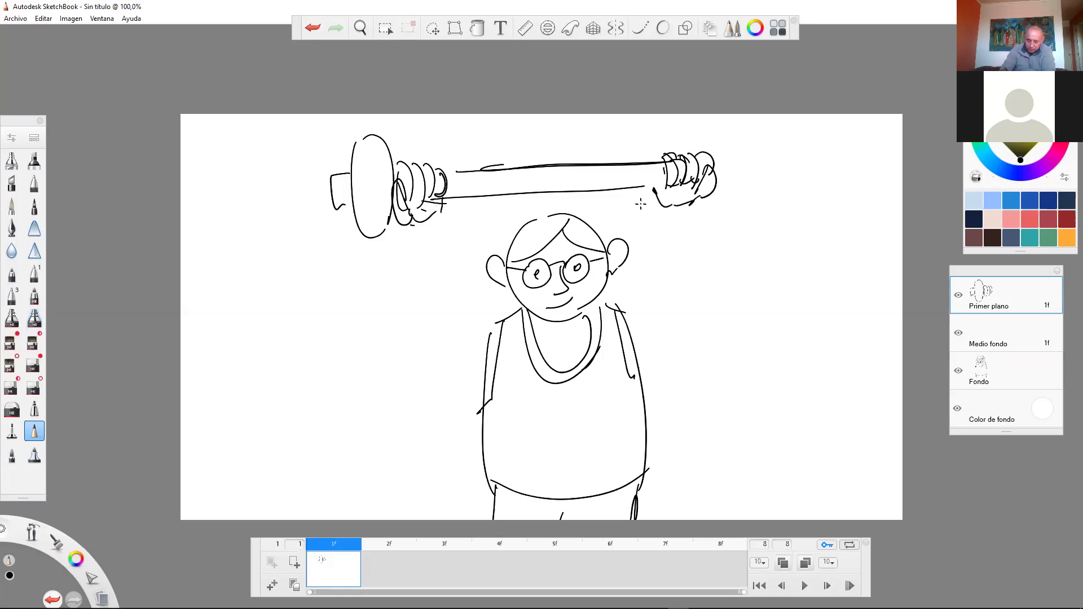
Draw the barbell's right weight as a tall narrow block beside the right fist, with a small end cap.
left_click_drag(720, 139, 726, 208)
left_click_drag(721, 144, 718, 205)
mouse_move(713, 169)
left_mouse_down()
mouse_move(727, 127)
mouse_move(745, 213)
left_mouse_up()
mouse_move(749, 163)
left_mouse_down()
mouse_move(719, 209)
mouse_move(755, 186)
mouse_move(761, 155)
left_mouse_up()
left_click_drag(751, 184, 768, 170)
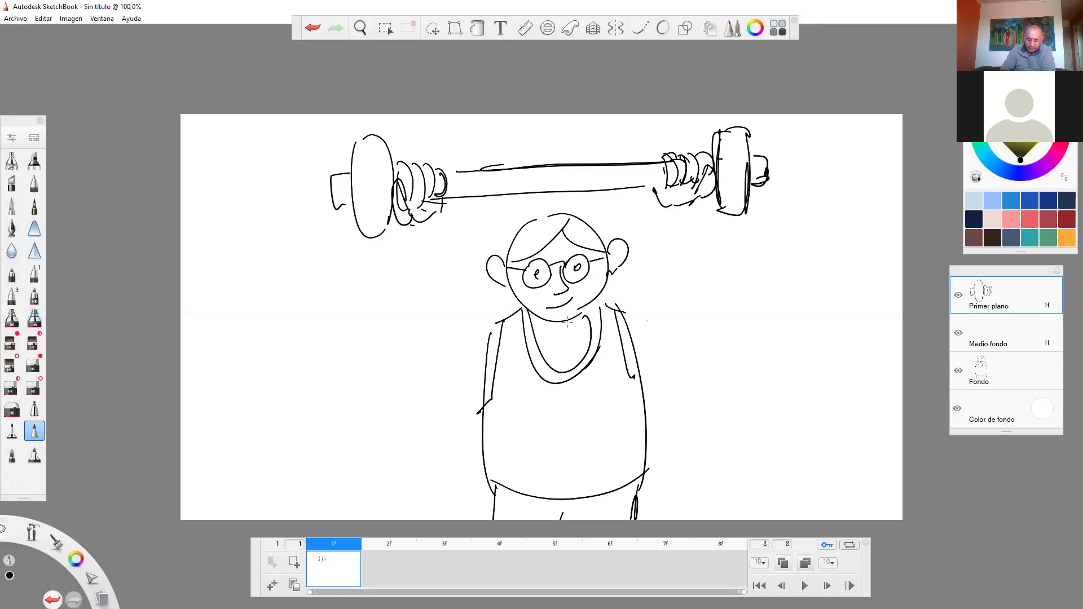
Draw the man's two bent arms connecting his shoulders to the raised fists on the barbell.
mouse_move(427, 218)
left_mouse_down()
mouse_move(423, 312)
mouse_move(479, 332)
left_mouse_up()
mouse_move(401, 218)
left_mouse_down()
mouse_move(395, 319)
mouse_move(480, 400)
left_mouse_up()
left_click_drag(631, 312, 670, 286)
left_click_drag(668, 208, 681, 272)
left_click_drag(673, 226, 676, 247)
left_click_drag(637, 315, 680, 252)
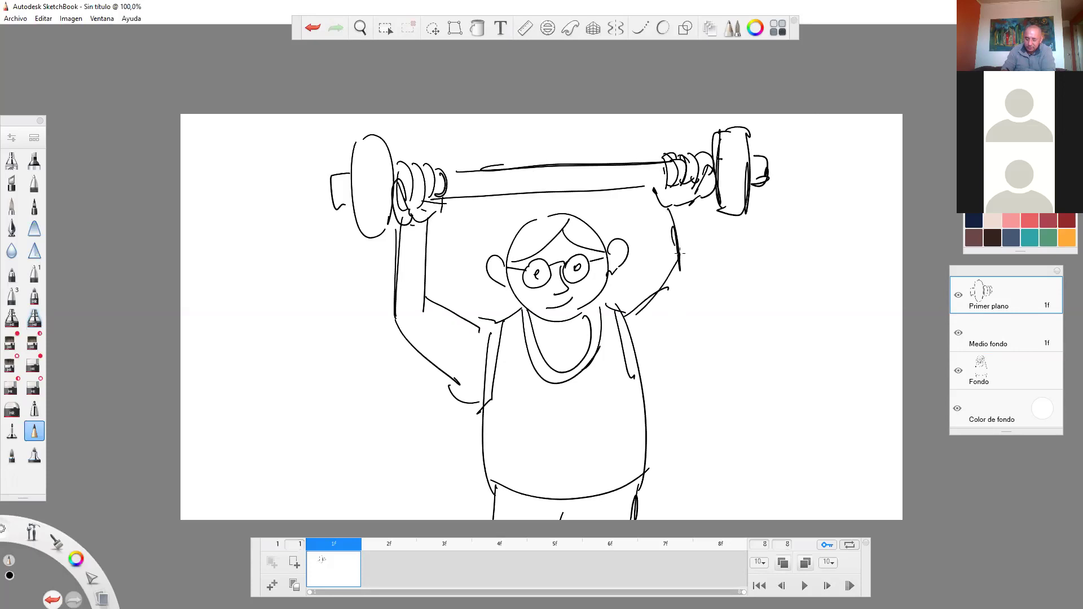
mouse_move(693, 202)
left_mouse_down()
mouse_move(708, 270)
mouse_move(644, 355)
left_mouse_up()
left_click_drag(694, 308, 653, 358)
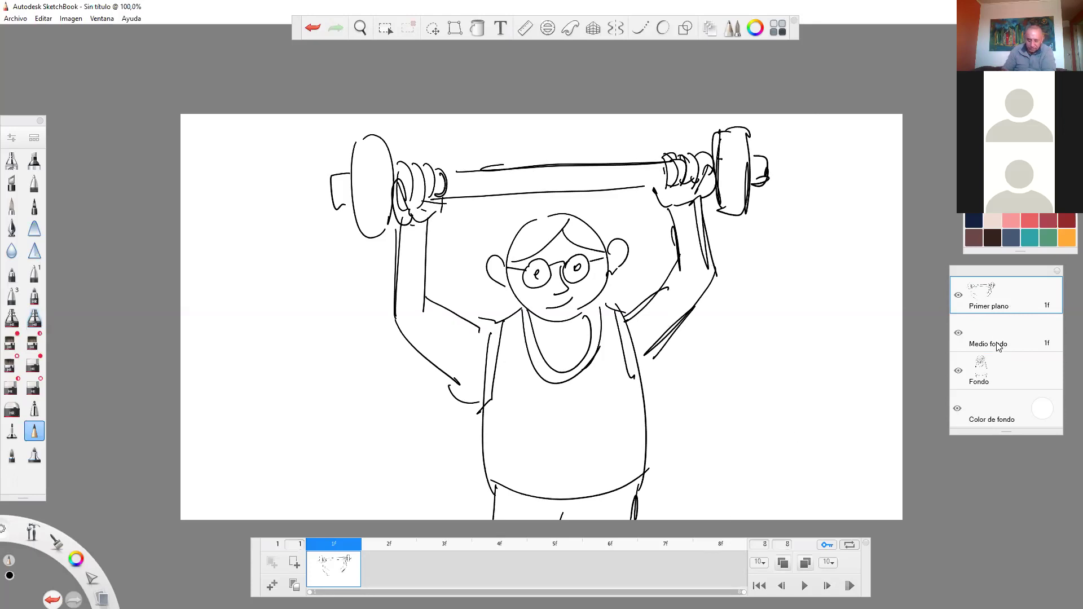
In frame 5 of the Primer plano layer, draw the lowered barbell's two tall weights at shoulder height with their end caps.
left_click(563, 558)
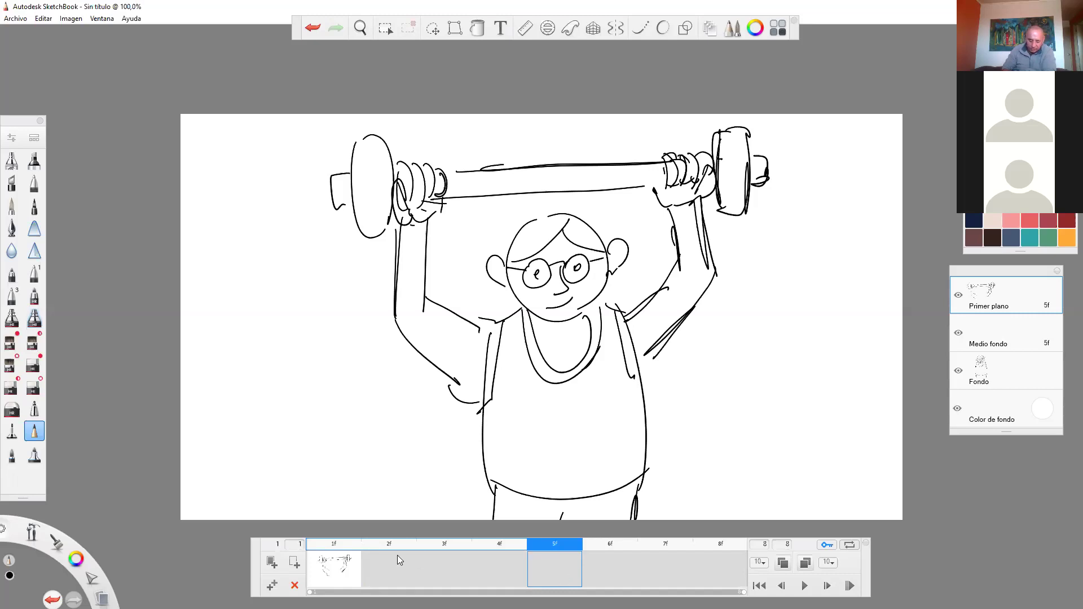
left_click(347, 573)
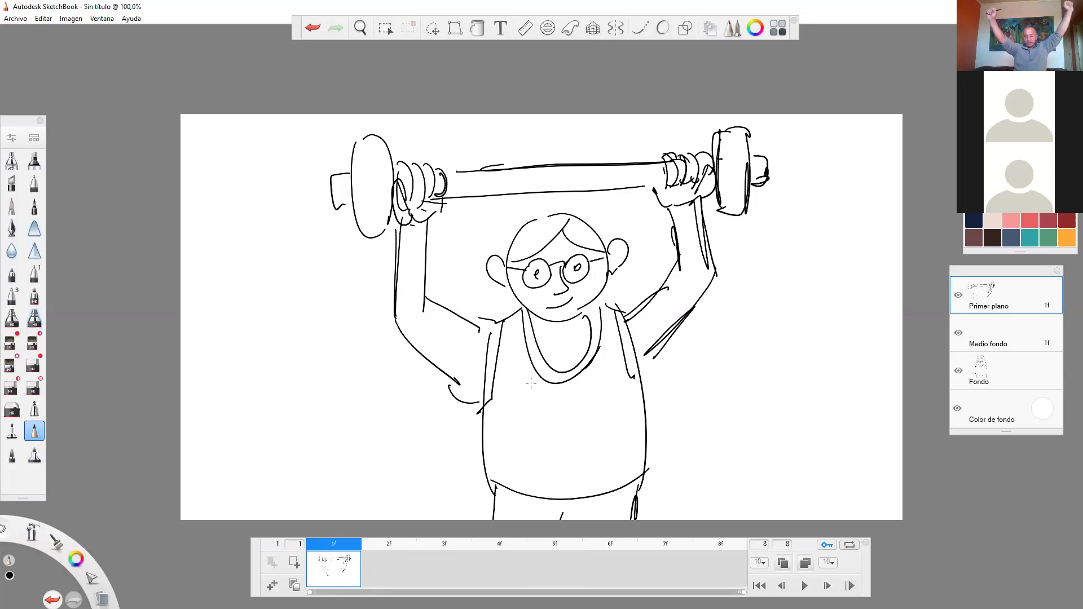
left_click(571, 575)
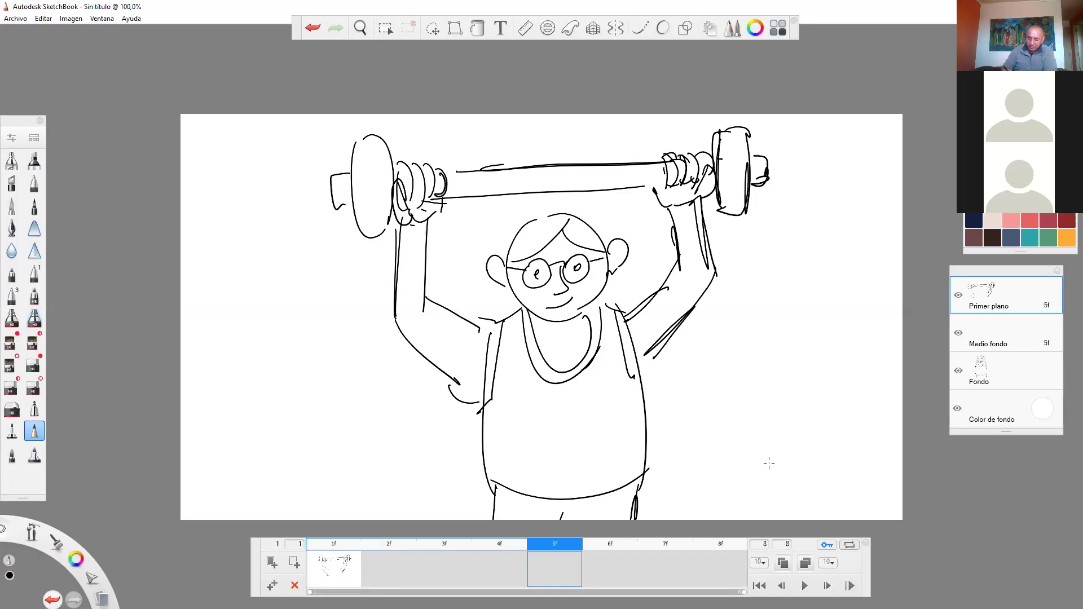
mouse_move(728, 288)
left_mouse_down()
mouse_move(732, 343)
mouse_move(736, 264)
mouse_move(723, 324)
left_mouse_up()
mouse_move(727, 264)
left_mouse_down()
mouse_move(762, 345)
mouse_move(732, 351)
left_mouse_up()
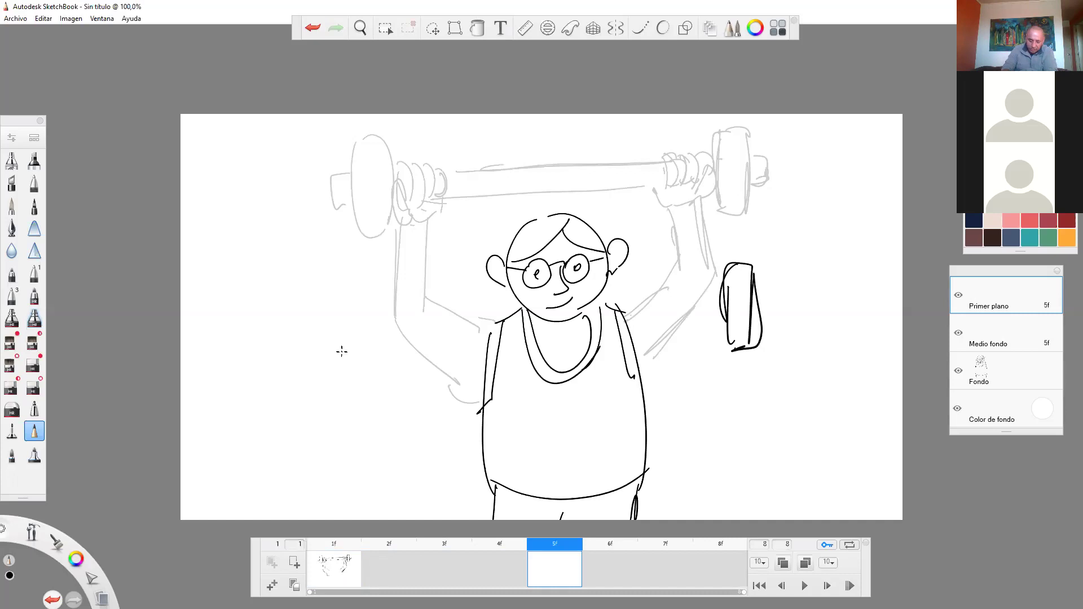
left_click_drag(368, 287, 364, 374)
left_click_drag(367, 286, 390, 376)
left_click_drag(365, 378, 393, 376)
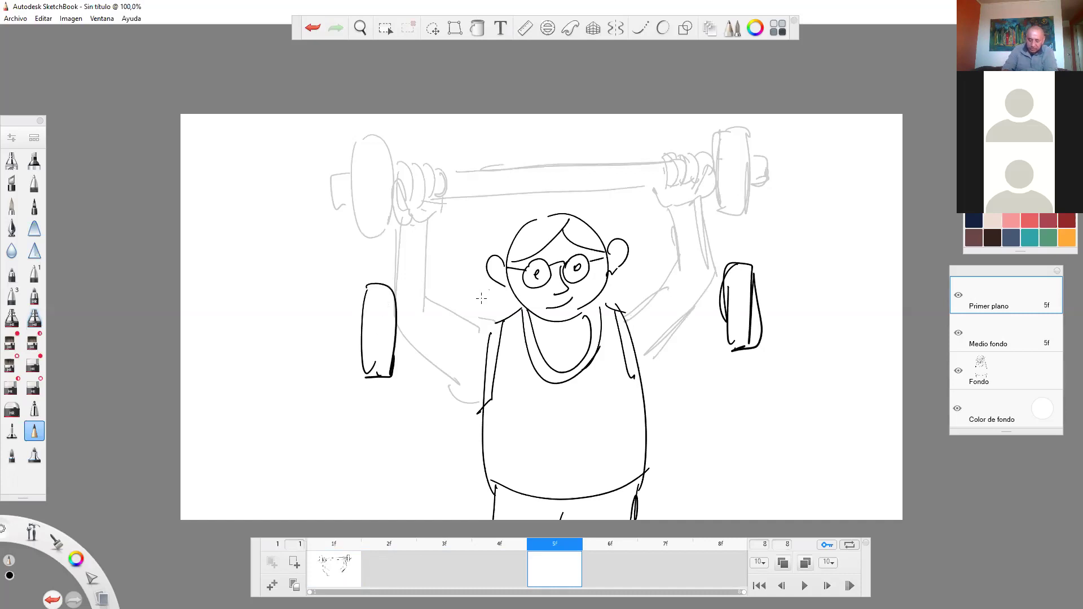
mouse_move(357, 316)
left_mouse_down()
mouse_move(333, 342)
mouse_move(357, 344)
left_mouse_up()
mouse_move(761, 290)
left_mouse_down()
mouse_move(788, 292)
mouse_move(768, 320)
left_mouse_up()
Draw the fingers of both fists beside the inner sides of the lowered weights in frame 5.
mouse_move(703, 309)
left_mouse_down()
mouse_move(723, 319)
mouse_move(702, 329)
left_mouse_up()
mouse_move(684, 275)
left_mouse_down()
mouse_move(681, 310)
mouse_move(690, 302)
left_mouse_up()
left_click_drag(697, 273, 725, 269)
left_click_drag(676, 307, 700, 314)
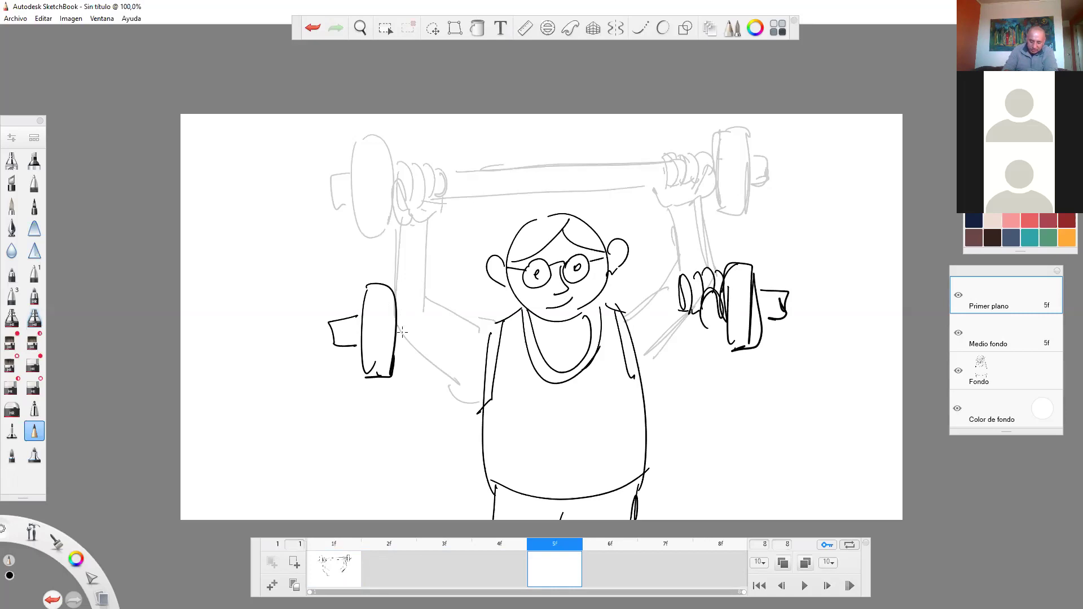
mouse_move(399, 324)
left_mouse_down()
mouse_move(402, 357)
mouse_move(423, 296)
left_mouse_up()
mouse_move(435, 337)
left_mouse_down()
mouse_move(432, 293)
mouse_move(453, 330)
mouse_move(415, 355)
left_mouse_up()
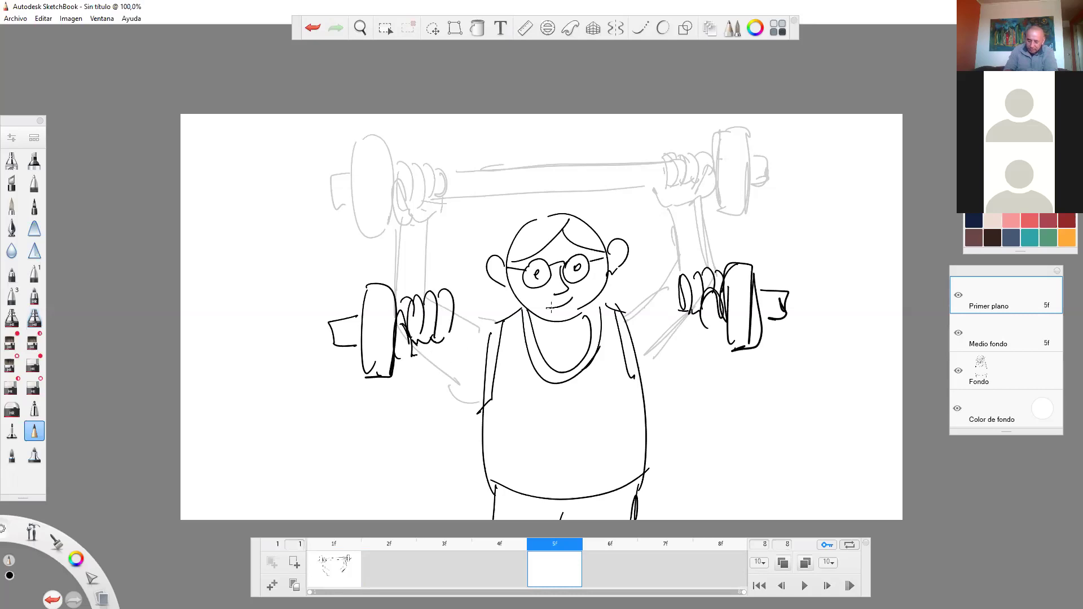
Draw the bar across the man's neck between the fists in frame 5, and add both folded arms reaching the shoulders.
mouse_move(448, 314)
left_mouse_down()
mouse_move(697, 303)
mouse_move(665, 304)
left_mouse_up()
mouse_move(412, 344)
left_mouse_down()
mouse_move(711, 321)
mouse_move(706, 329)
left_mouse_up()
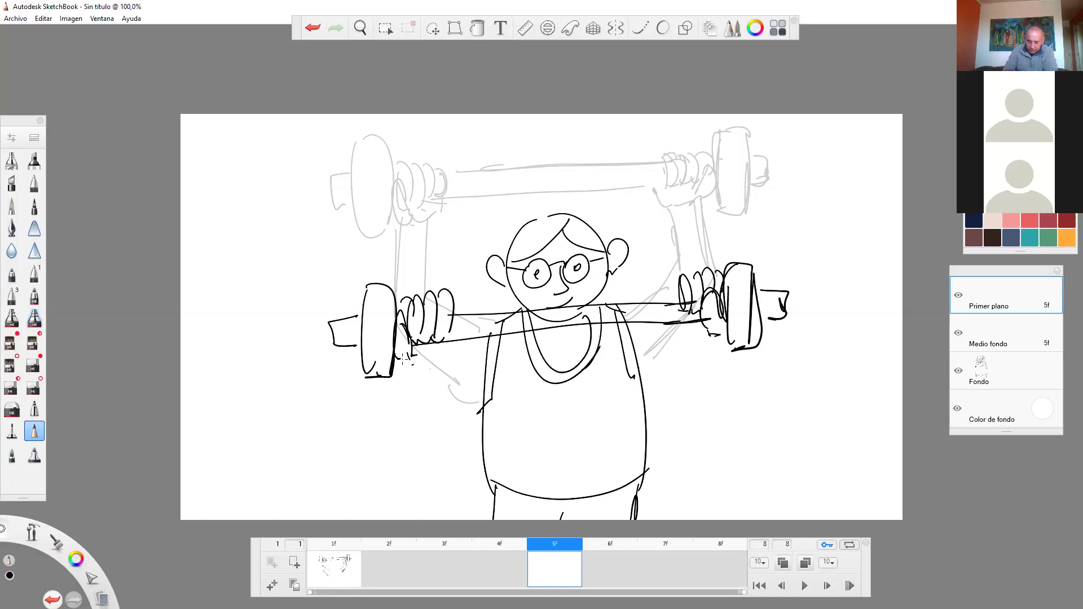
mouse_move(491, 374)
left_mouse_down()
mouse_move(441, 405)
mouse_move(396, 365)
mouse_move(449, 359)
mouse_move(477, 337)
left_mouse_up()
mouse_move(634, 361)
left_mouse_down()
mouse_move(722, 337)
mouse_move(634, 330)
left_mouse_up()
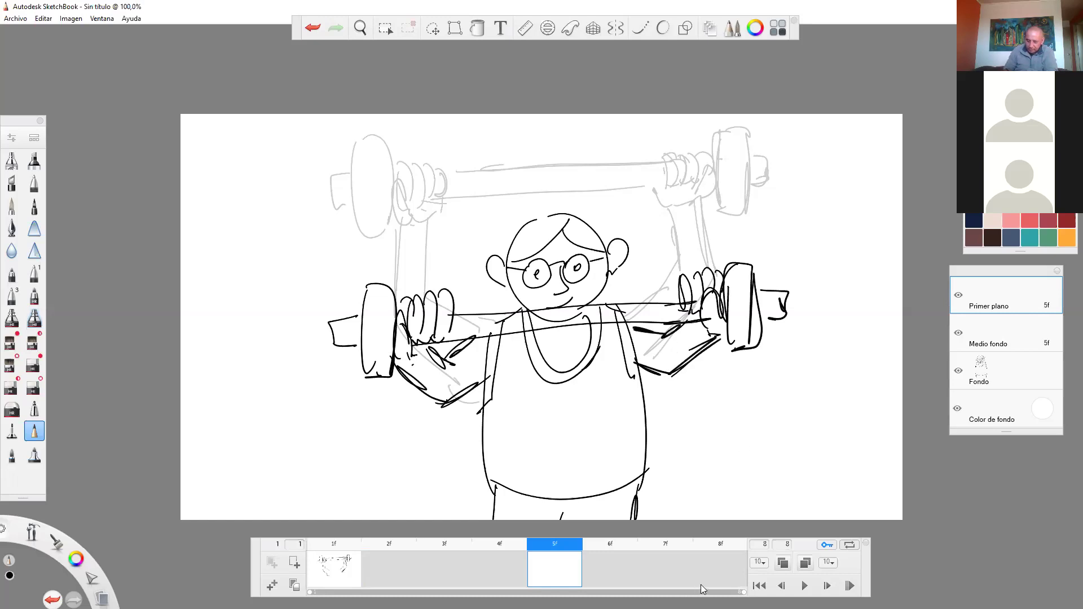
In frame 3, draw both barbell weights with end caps midway between the raised and lowered positions.
left_click(496, 556)
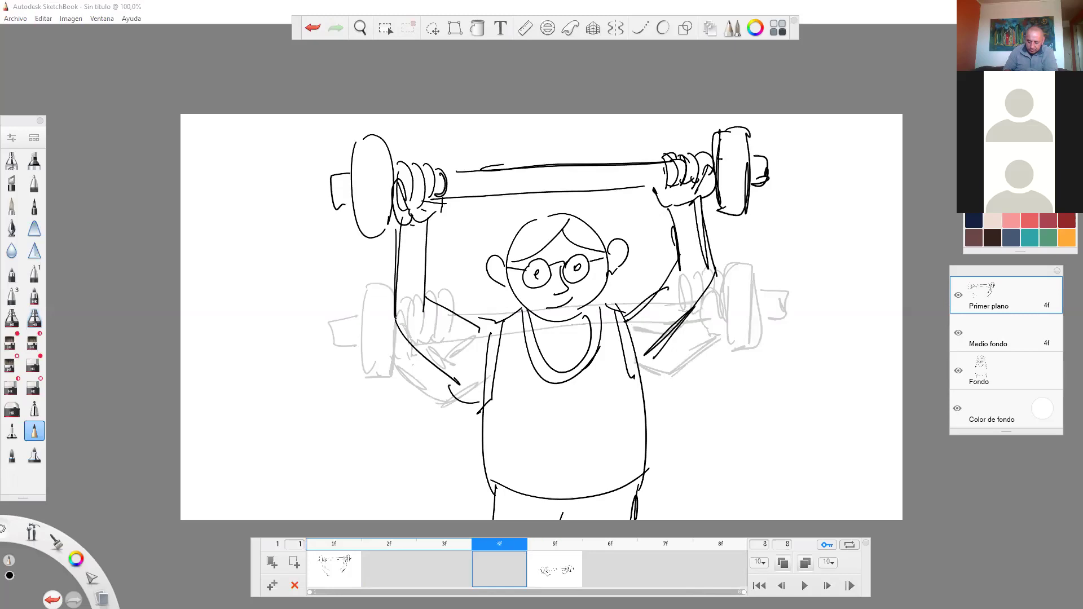
left_click(446, 579)
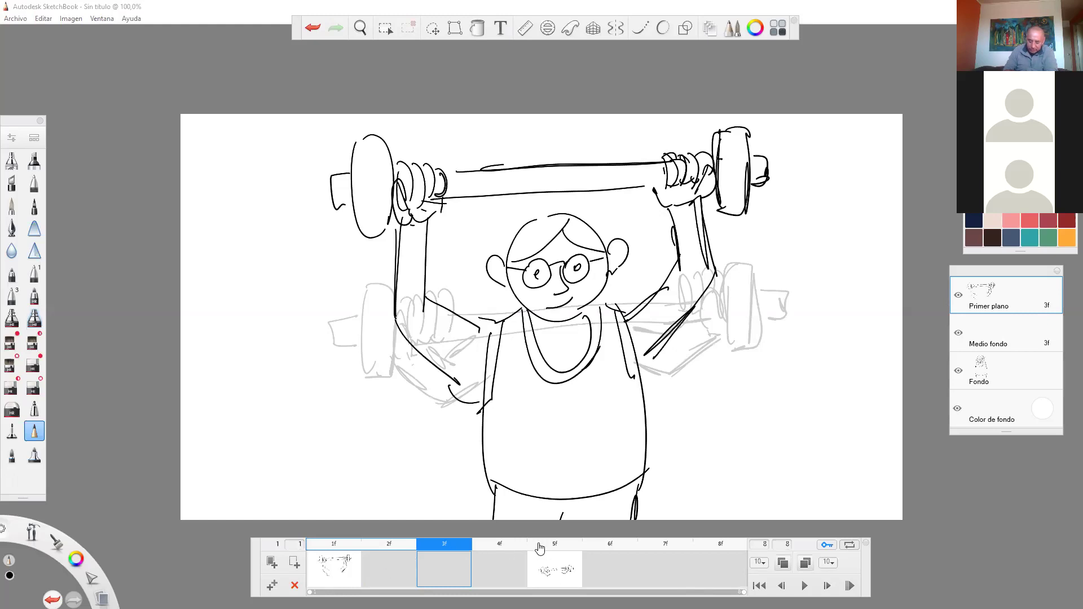
mouse_move(370, 299)
left_mouse_down()
mouse_move(359, 204)
mouse_move(395, 274)
mouse_move(369, 299)
left_mouse_up()
left_click_drag(385, 195, 376, 300)
left_click_drag(395, 220, 369, 300)
mouse_move(336, 250)
left_mouse_down()
mouse_move(356, 241)
mouse_move(347, 278)
mouse_move(356, 275)
left_mouse_up()
mouse_move(402, 234)
left_mouse_down()
mouse_move(411, 261)
mouse_move(400, 276)
left_mouse_up()
left_click_drag(727, 194, 725, 278)
left_click_drag(724, 279, 735, 272)
left_click_drag(733, 191, 753, 274)
left_click_drag(755, 205, 751, 287)
mouse_move(727, 193)
left_mouse_down()
mouse_move(748, 192)
mouse_move(773, 256)
left_mouse_up()
Draw both gripping fists and the horizontal bar across the man's forehead in frame 3.
mouse_move(684, 215)
left_mouse_down()
mouse_move(687, 247)
mouse_move(714, 241)
mouse_move(718, 251)
mouse_move(705, 263)
mouse_move(675, 248)
mouse_move(684, 248)
left_mouse_up()
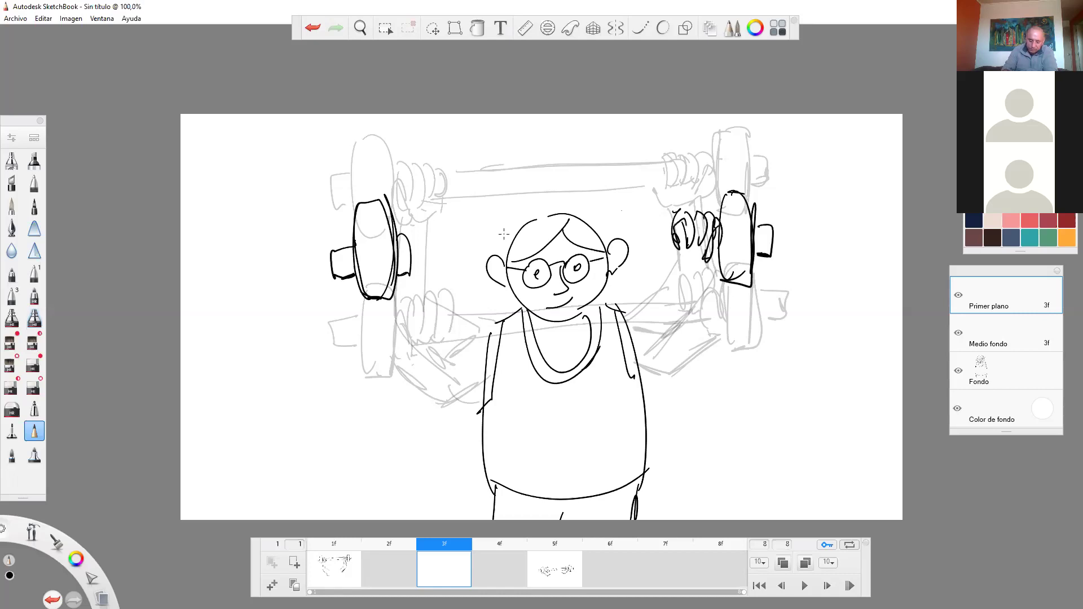
mouse_move(414, 234)
left_mouse_down()
mouse_move(419, 273)
mouse_move(396, 267)
mouse_move(419, 290)
left_mouse_up()
mouse_move(414, 254)
left_mouse_down()
mouse_move(428, 232)
mouse_move(435, 269)
left_mouse_up()
mouse_move(437, 231)
left_mouse_down()
mouse_move(450, 268)
mouse_move(492, 238)
mouse_move(680, 224)
left_mouse_up()
left_click_drag(452, 260, 720, 252)
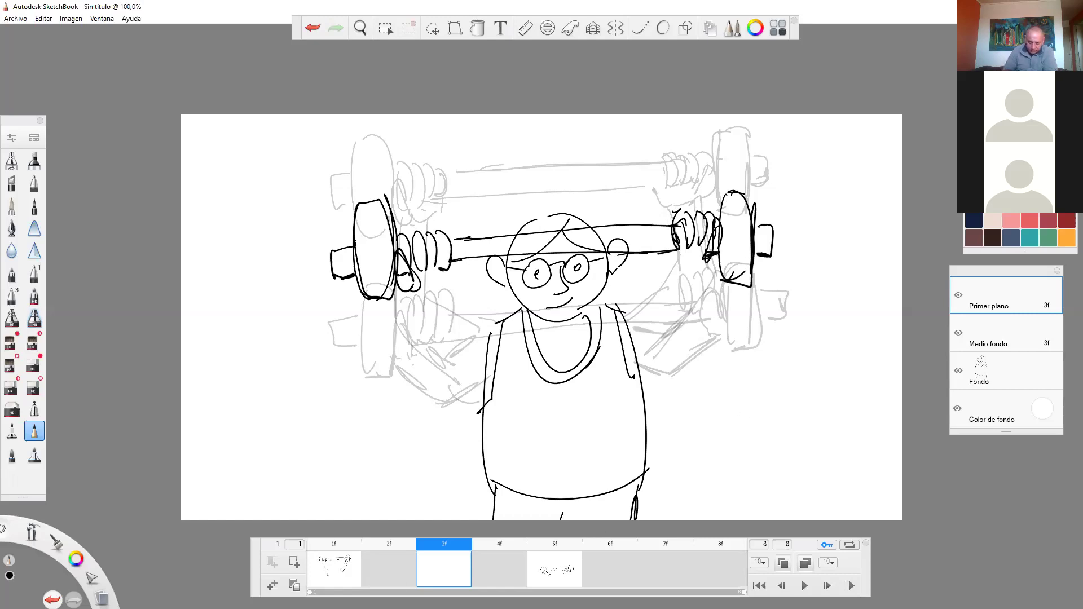
In frame 2, draw the barbell's left weight, end cap and left fist between the positions of frames 1 and 3.
left_click(390, 565)
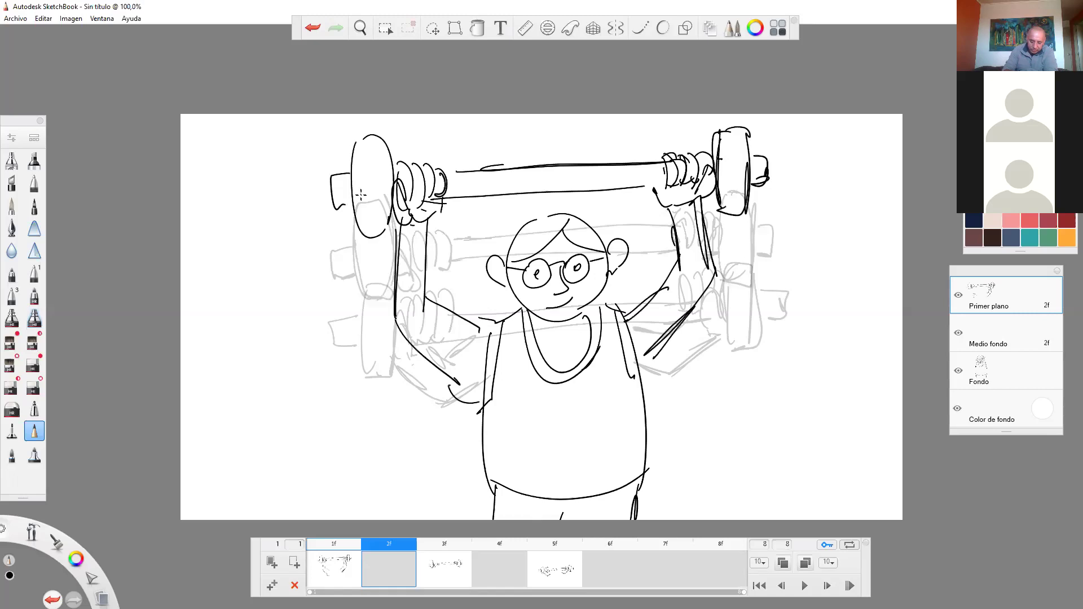
mouse_move(358, 178)
left_mouse_down()
mouse_move(367, 249)
mouse_move(386, 253)
left_mouse_up()
mouse_move(365, 173)
left_mouse_down()
mouse_move(395, 198)
mouse_move(370, 255)
left_mouse_up()
mouse_move(351, 208)
left_mouse_down()
mouse_move(338, 232)
mouse_move(366, 237)
left_mouse_up()
mouse_move(401, 194)
left_mouse_down()
mouse_move(403, 237)
mouse_move(429, 225)
left_mouse_up()
Complete the frame 2 barbell with the bar at the top of the head, the right fist, and the right weight with end cap.
mouse_move(438, 189)
left_mouse_down()
mouse_move(443, 226)
mouse_move(642, 200)
left_mouse_up()
mouse_move(413, 232)
left_mouse_down()
mouse_move(709, 230)
mouse_move(711, 192)
mouse_move(667, 203)
mouse_move(656, 228)
mouse_move(697, 214)
mouse_move(654, 192)
left_mouse_up()
left_click_drag(643, 227, 654, 225)
mouse_move(719, 166)
left_mouse_down()
mouse_move(720, 253)
mouse_move(748, 168)
left_mouse_up()
left_click_drag(748, 168, 722, 250)
left_click_drag(755, 193, 751, 218)
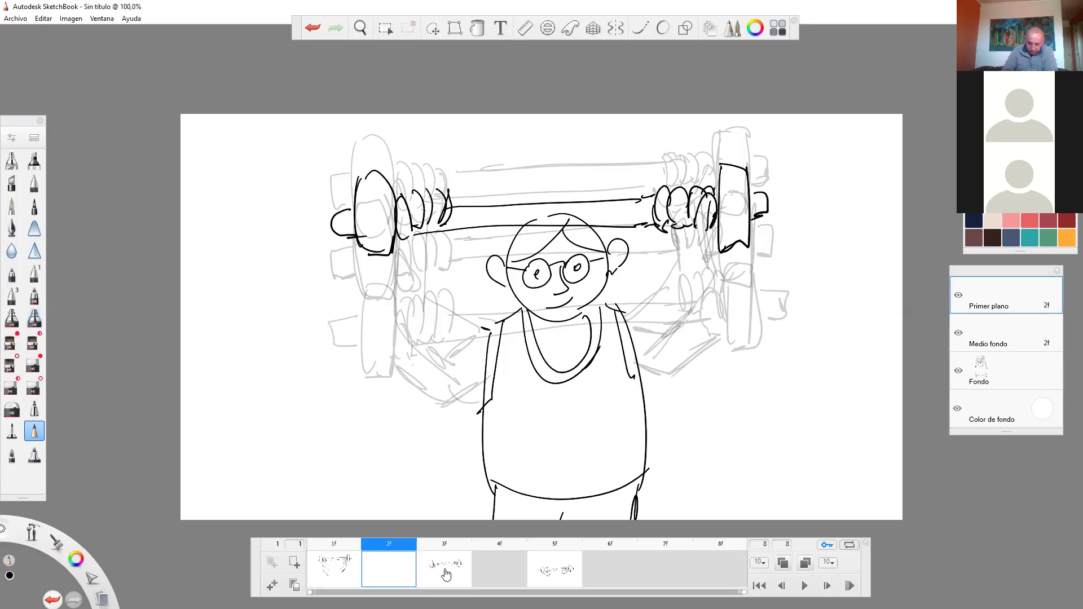
In frame 3, draw the man's two bent arms connecting his shoulders to the fists on the barbell.
key("period")
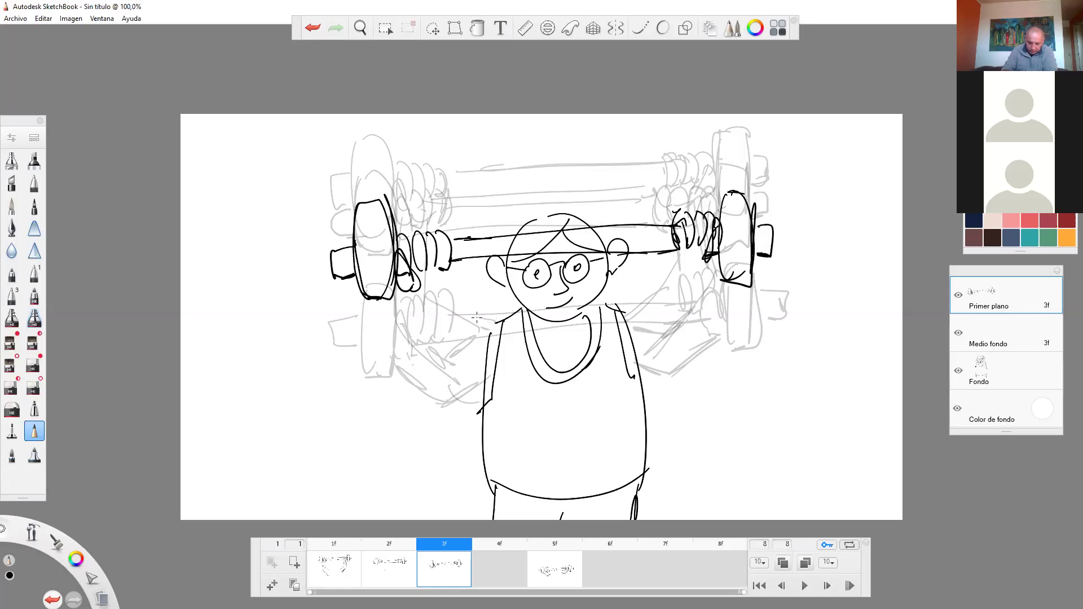
left_click_drag(430, 331, 502, 319)
left_click_drag(443, 265, 432, 327)
left_click_drag(439, 326, 446, 336)
mouse_move(402, 287)
left_mouse_down()
mouse_move(404, 345)
mouse_move(485, 374)
left_mouse_up()
left_click_drag(618, 309, 676, 312)
mouse_move(684, 253)
left_mouse_down()
mouse_move(676, 303)
mouse_move(711, 315)
mouse_move(638, 353)
left_mouse_up()
left_click_drag(714, 327, 643, 369)
left_click_drag(722, 252, 718, 320)
mouse_move(683, 243)
left_mouse_down()
mouse_move(679, 308)
mouse_move(653, 330)
left_mouse_up()
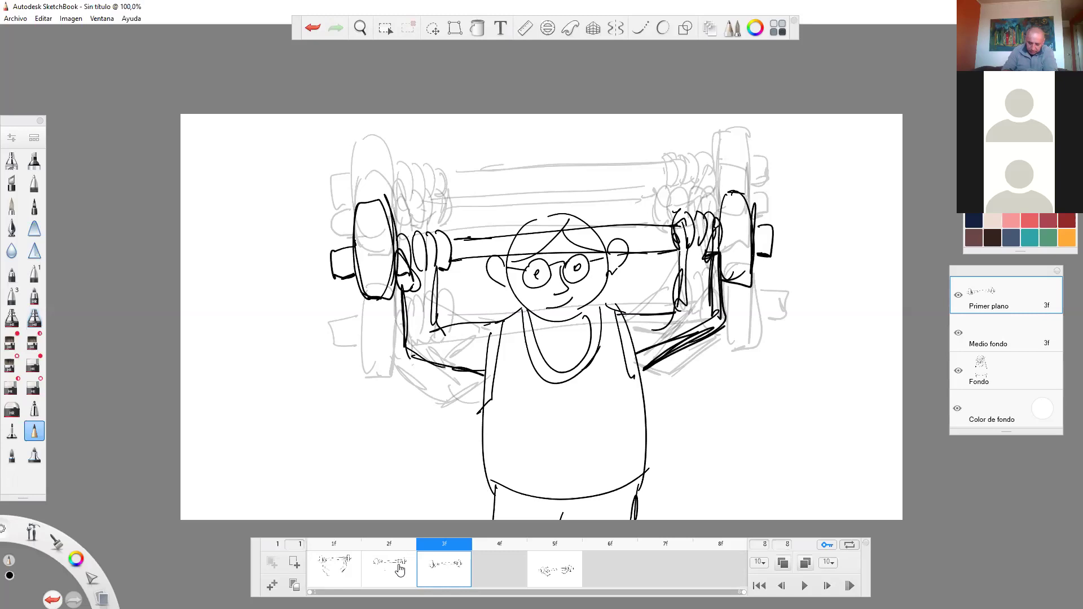
In frame 2, draw both bent arms from the shoulders up to the fists on the barbell.
left_click(399, 571)
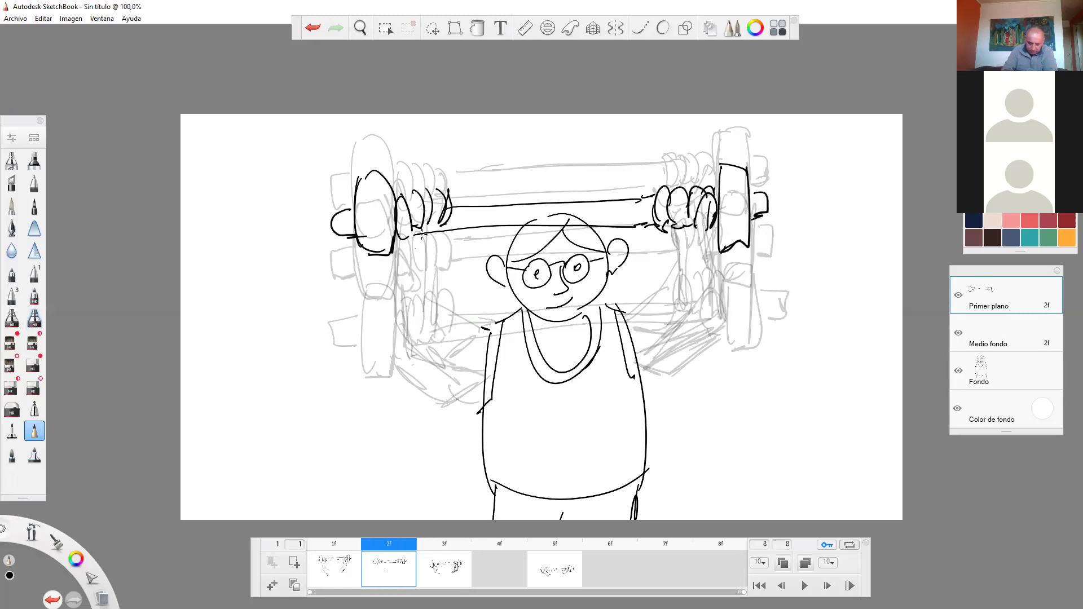
left_click_drag(428, 289, 431, 234)
left_click_drag(396, 284, 394, 240)
left_click_drag(423, 318, 489, 334)
left_click_drag(430, 264, 428, 320)
mouse_move(391, 268)
left_mouse_down()
mouse_move(394, 319)
mouse_move(481, 381)
left_mouse_up()
left_click_drag(422, 303, 483, 330)
left_click_drag(618, 311, 661, 295)
mouse_move(682, 226)
left_mouse_down()
mouse_move(680, 291)
mouse_move(630, 311)
mouse_move(713, 311)
left_mouse_up()
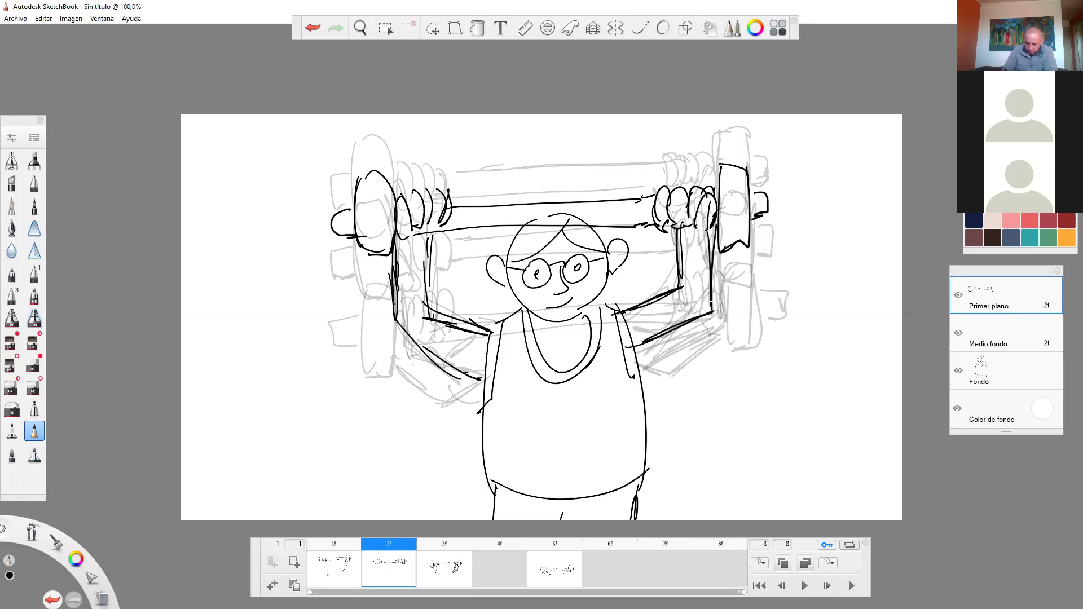
In frame 4, draw both barbell weights with end caps between the positions of frames 3 and 5.
left_click(500, 567)
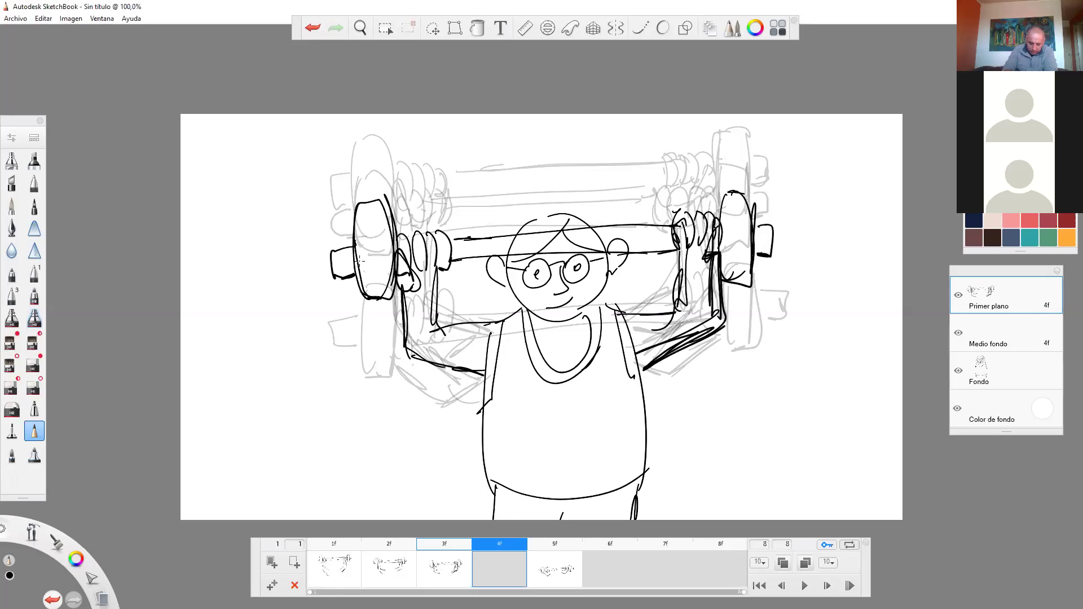
mouse_move(361, 270)
left_mouse_down()
mouse_move(368, 345)
mouse_move(373, 330)
left_mouse_up()
mouse_move(386, 248)
left_mouse_down()
mouse_move(392, 325)
mouse_move(367, 335)
left_mouse_up()
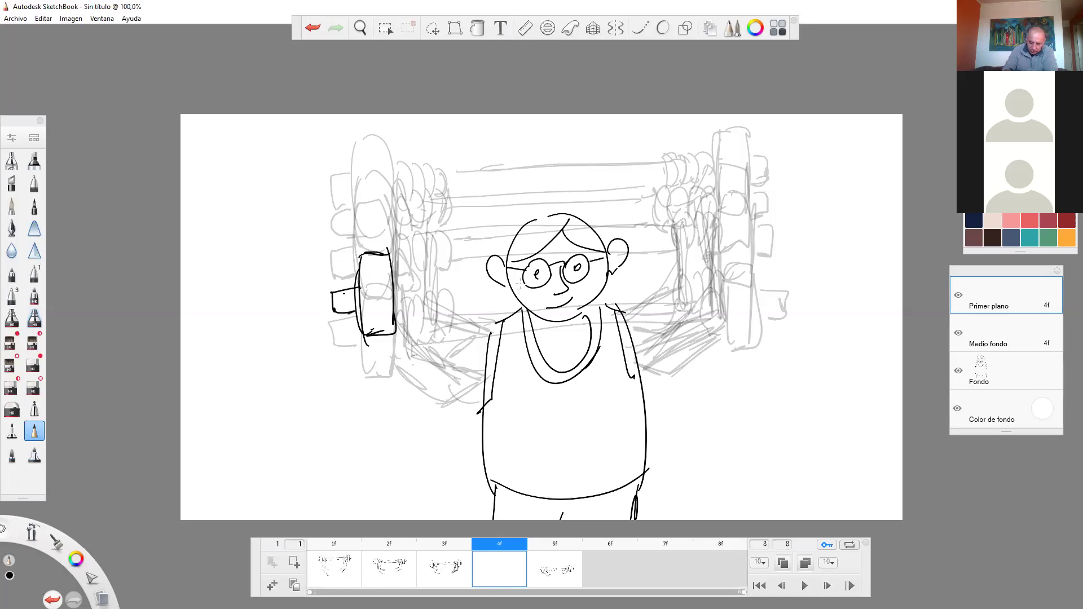
left_click_drag(755, 248, 712, 277)
left_click_drag(750, 241, 745, 310)
left_click_drag(753, 245, 756, 320)
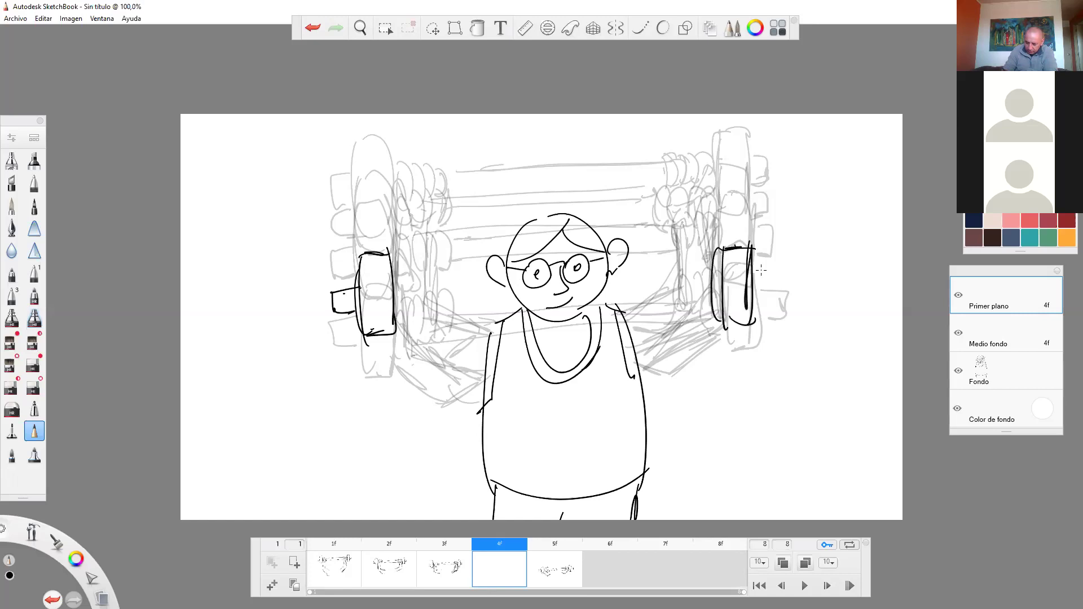
left_click_drag(774, 275, 755, 290)
Draw both gripping fists and the bar across the man's face in frame 4.
left_click_drag(704, 267, 702, 308)
mouse_move(692, 262)
left_mouse_down()
mouse_move(676, 282)
mouse_move(668, 265)
mouse_move(664, 305)
left_mouse_up()
mouse_move(398, 285)
left_mouse_down()
mouse_move(403, 276)
mouse_move(429, 309)
mouse_move(442, 278)
mouse_move(443, 316)
mouse_move(396, 326)
mouse_move(653, 293)
mouse_move(553, 288)
left_mouse_up()
left_click_drag(449, 290, 660, 276)
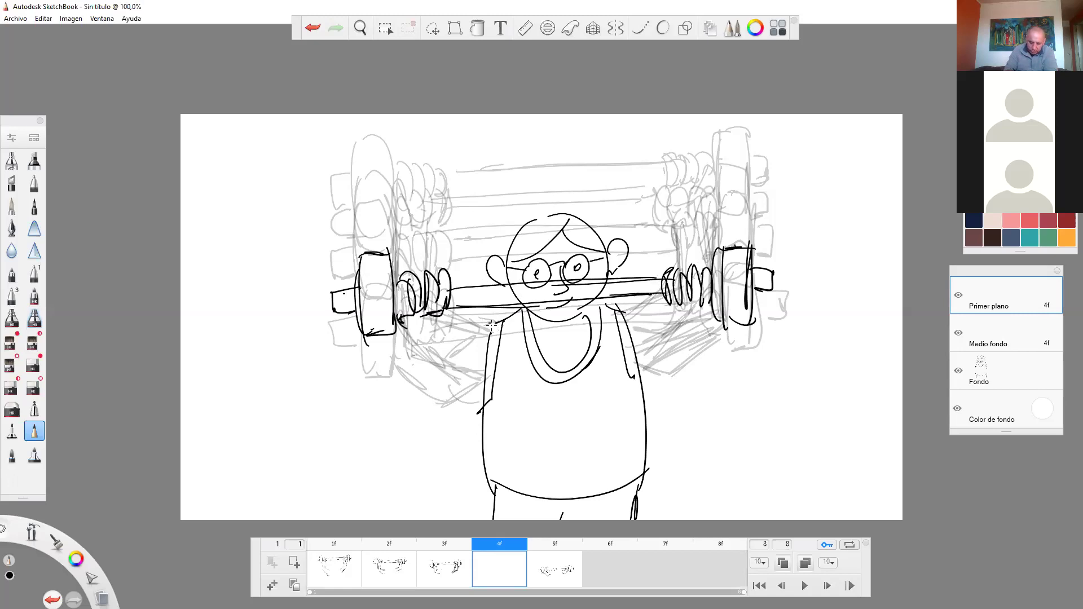
Draw the man's two bent arms from the shoulders to the fists in frame 4.
left_click_drag(487, 370, 439, 388)
mouse_move(397, 318)
left_mouse_down()
mouse_move(431, 387)
mouse_move(451, 337)
left_mouse_up()
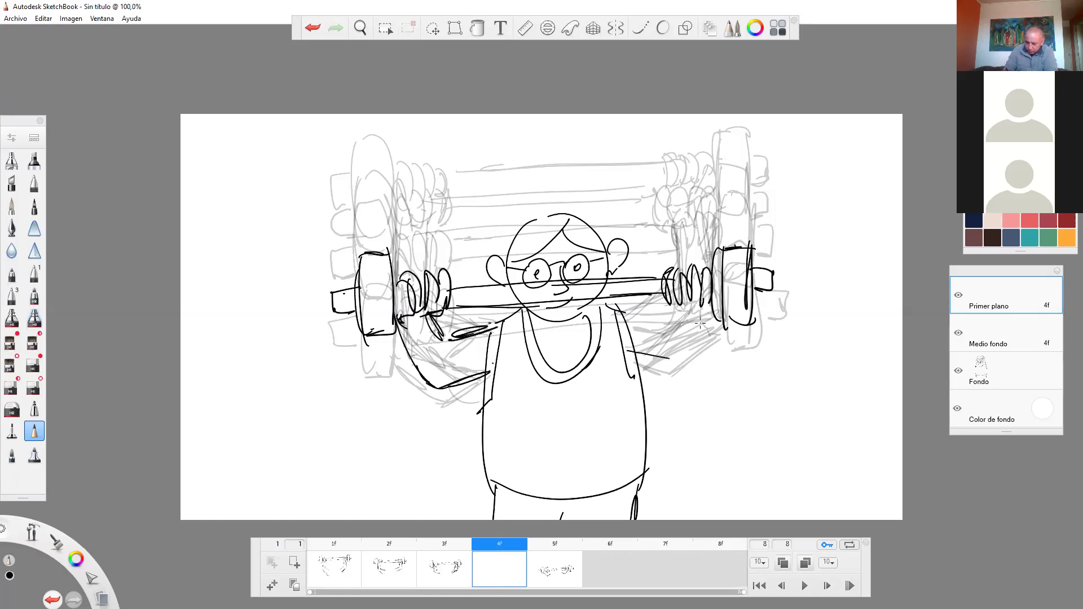
mouse_move(707, 303)
left_mouse_down()
mouse_move(671, 365)
mouse_move(638, 357)
left_mouse_up()
left_click_drag(619, 309, 659, 329)
left_click_drag(667, 305, 651, 336)
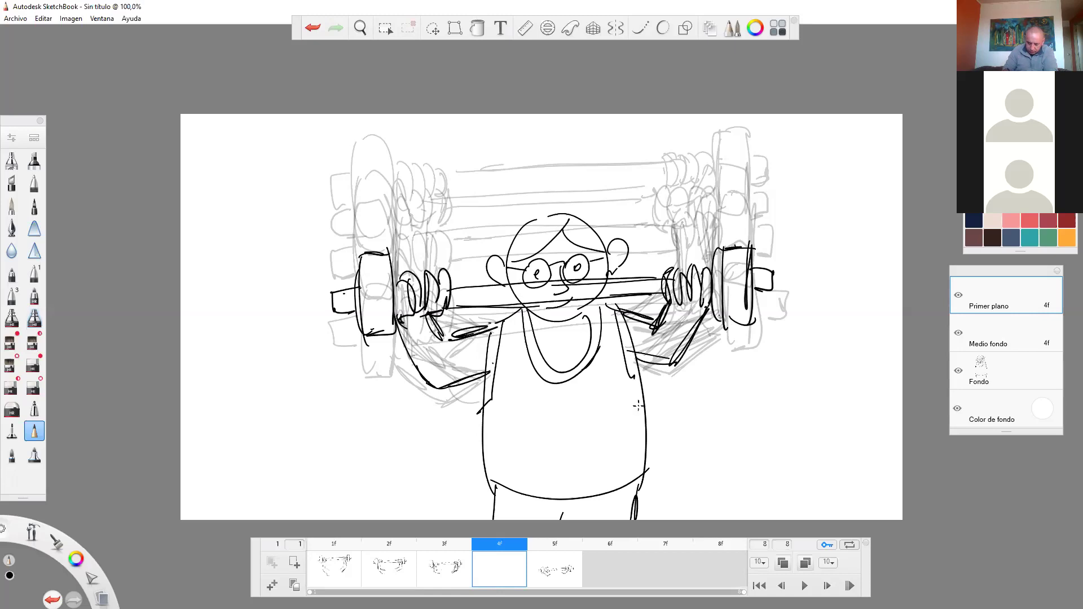
Select the barbell and arms in frame 4 with a rectangular selection and copy them.
left_click(603, 564)
left_click(562, 572)
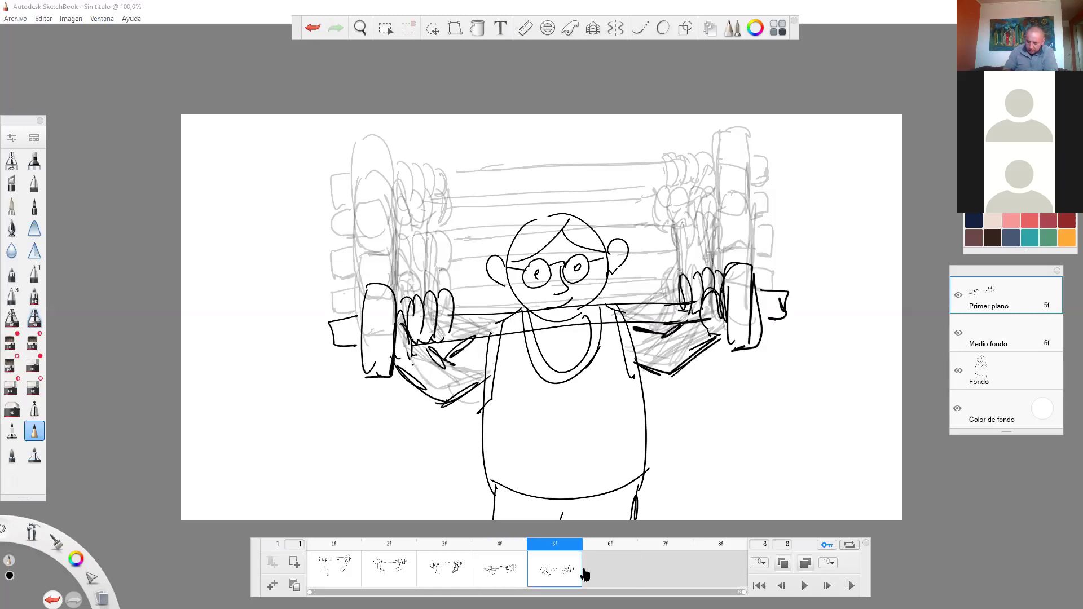
left_click(508, 575)
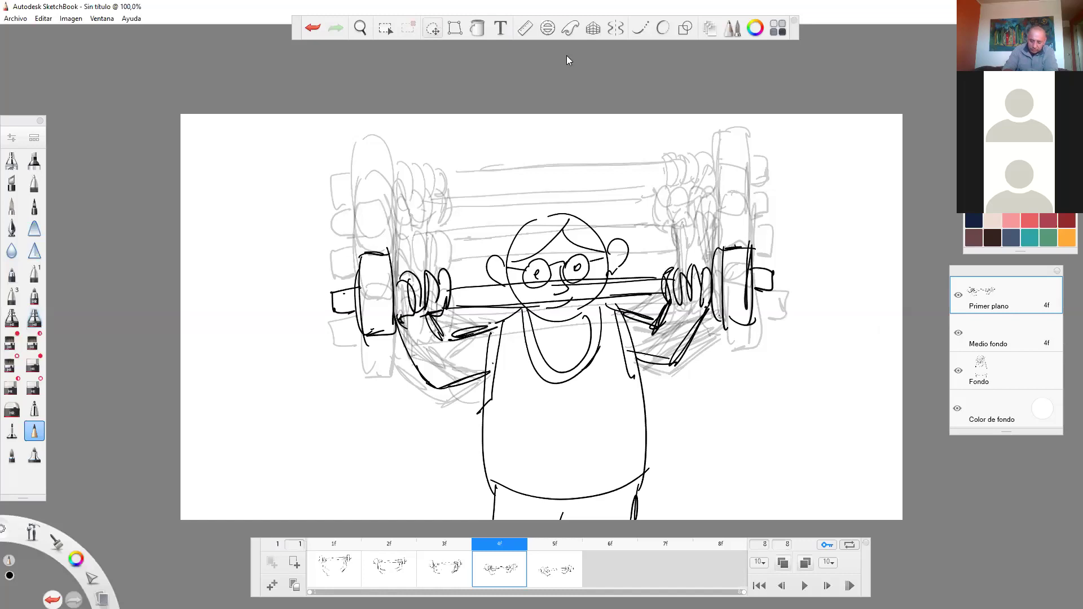
left_click(433, 28)
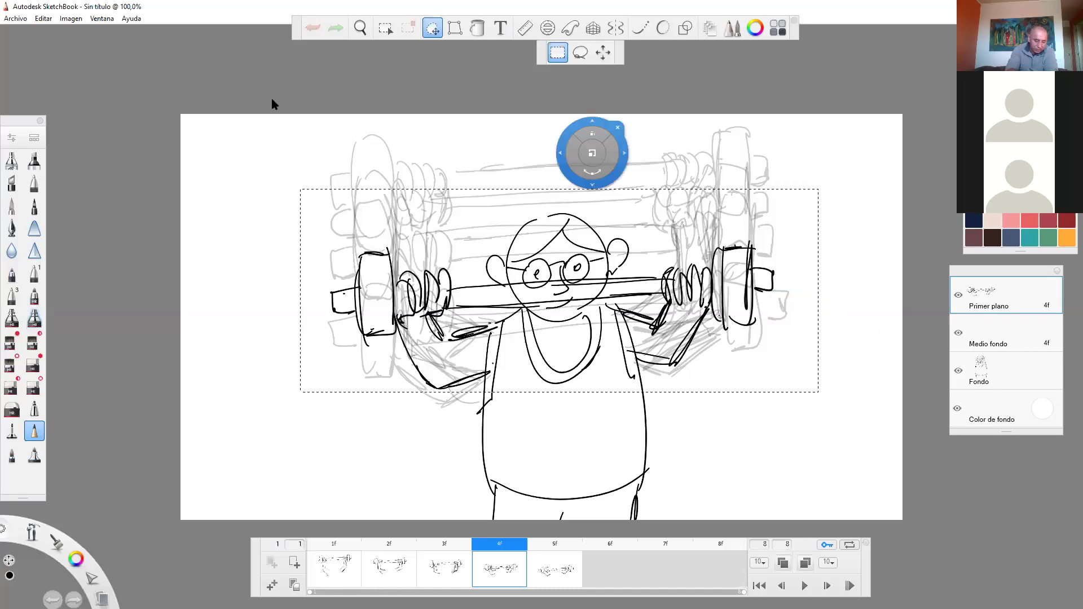
left_click(43, 18)
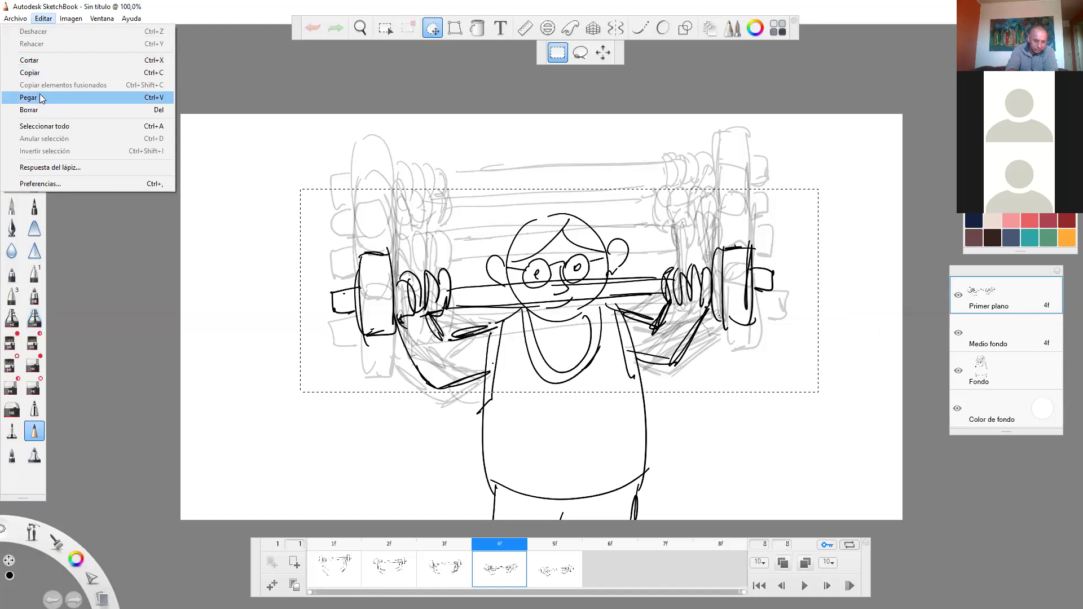
left_click(40, 72)
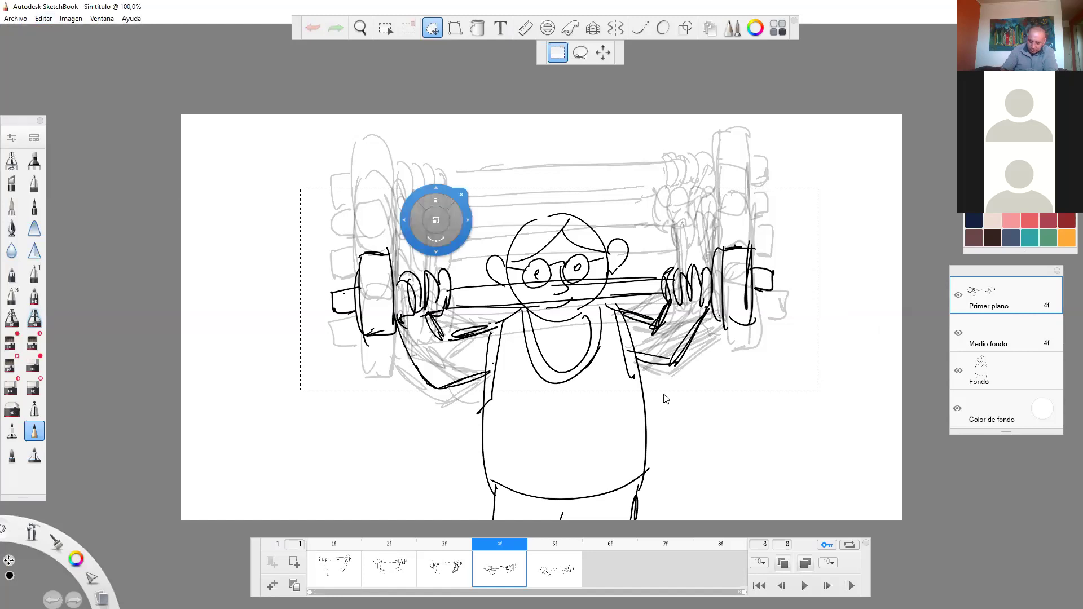
Paste the barbell and arms copied from frame 4 into the empty frame 6 and confirm the placement.
left_click(607, 561)
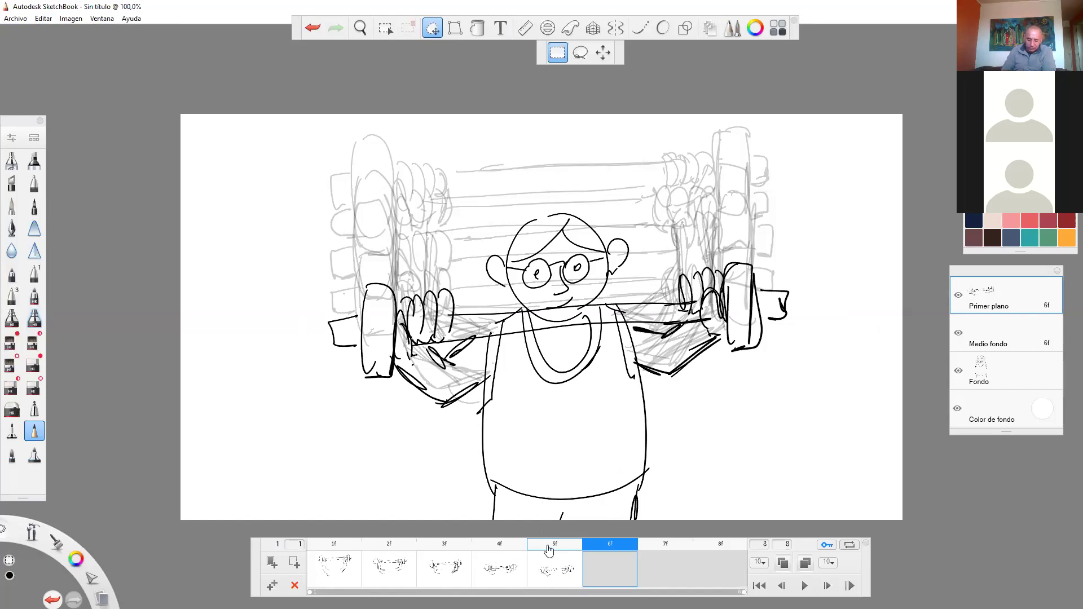
left_click(500, 562)
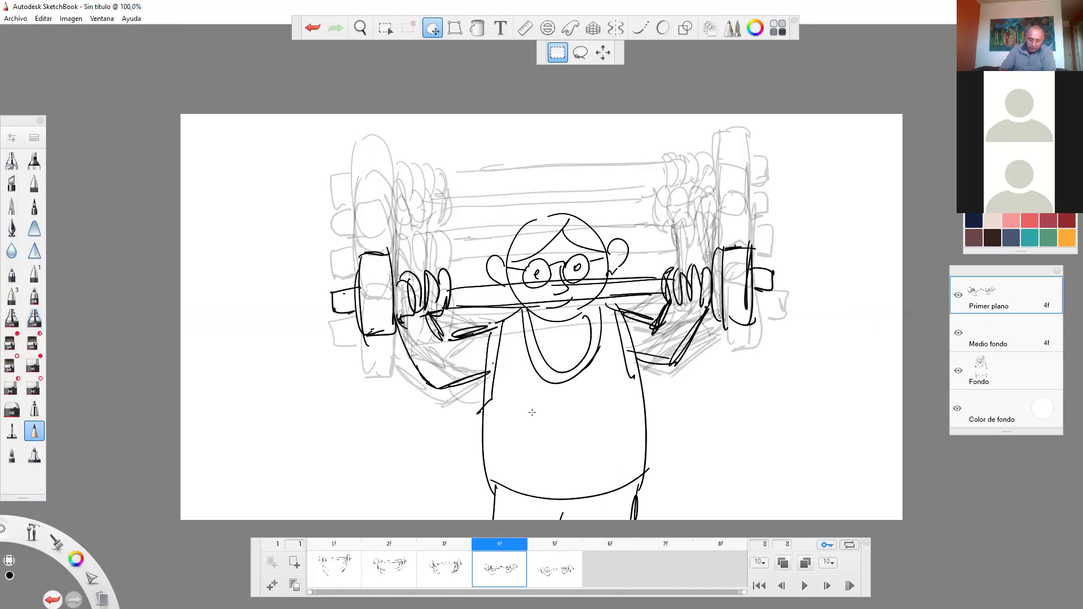
left_click(609, 565)
left_click(44, 18)
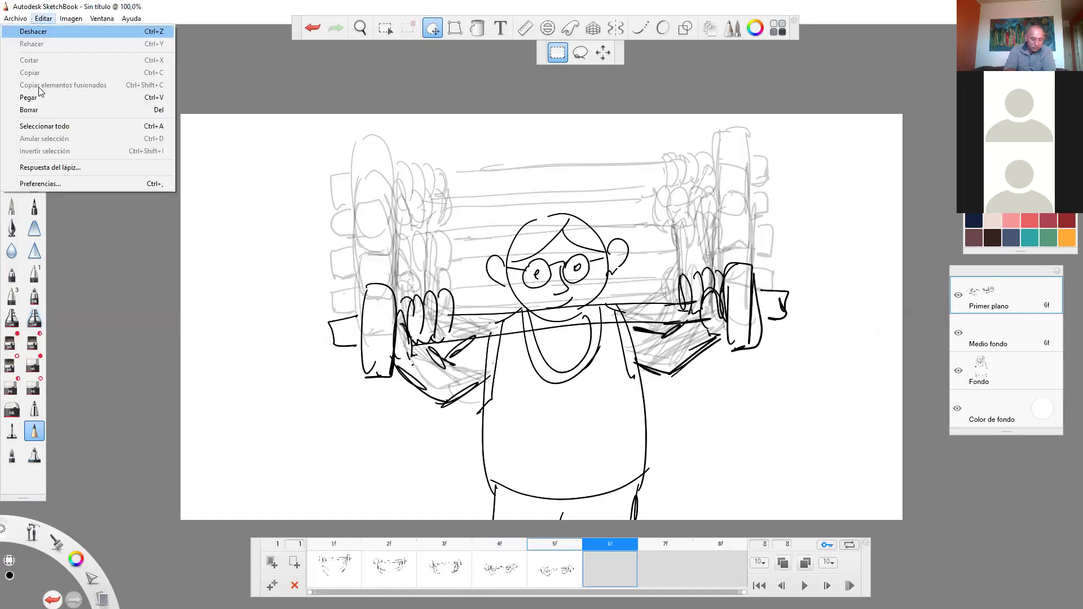
left_click(40, 100)
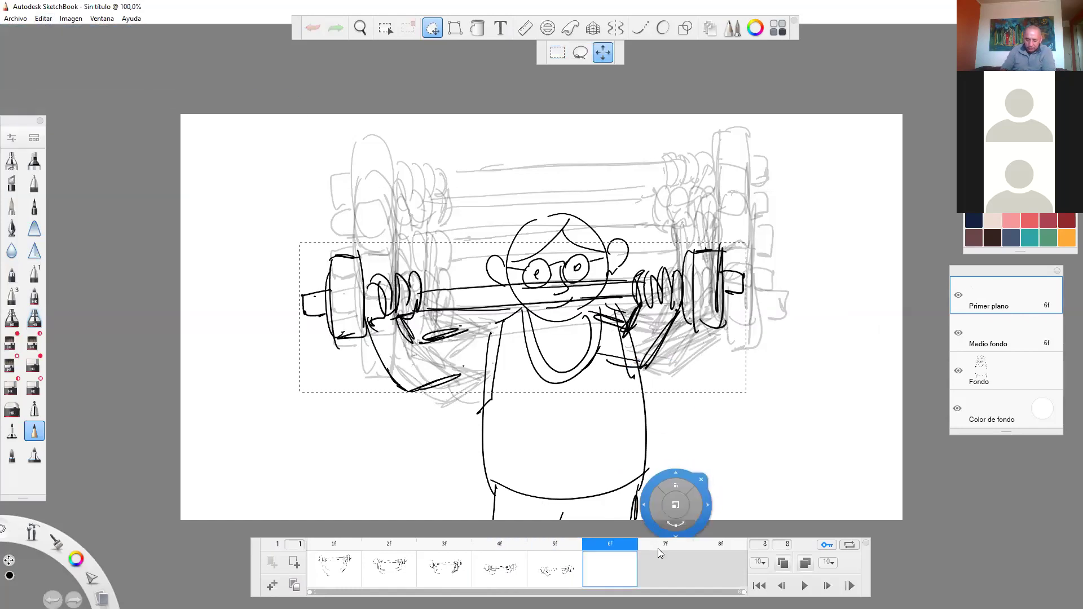
left_click_drag(692, 504, 737, 450)
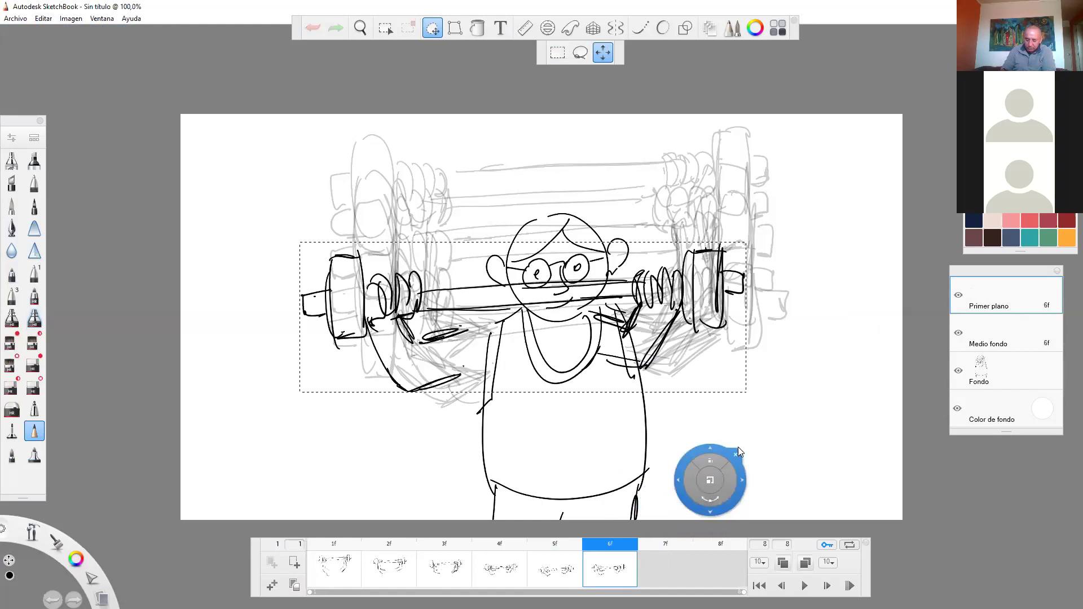
left_click_drag(851, 301, 868, 5)
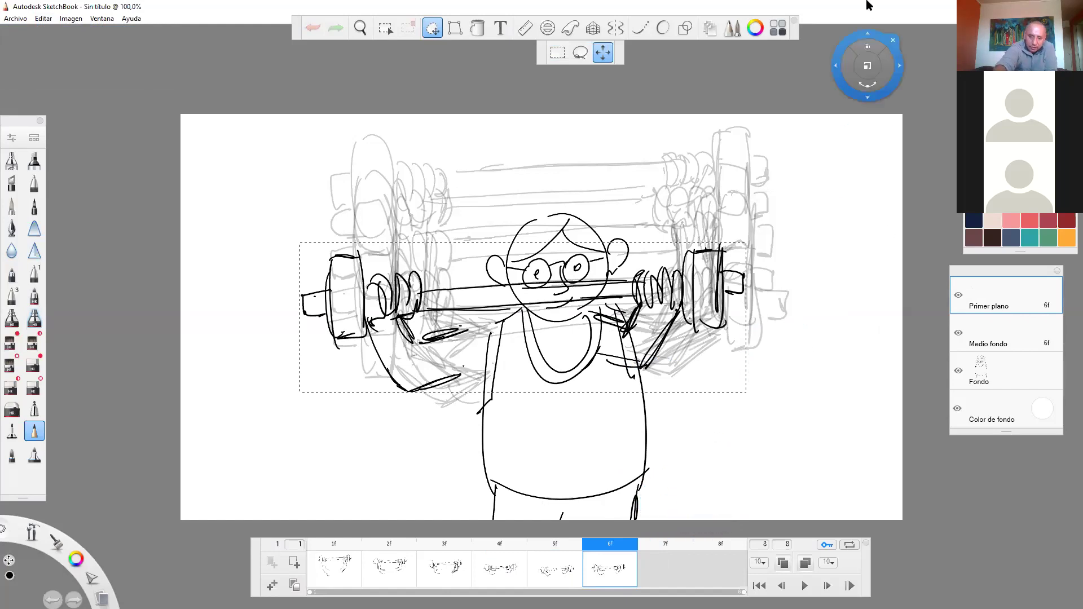
key("Return")
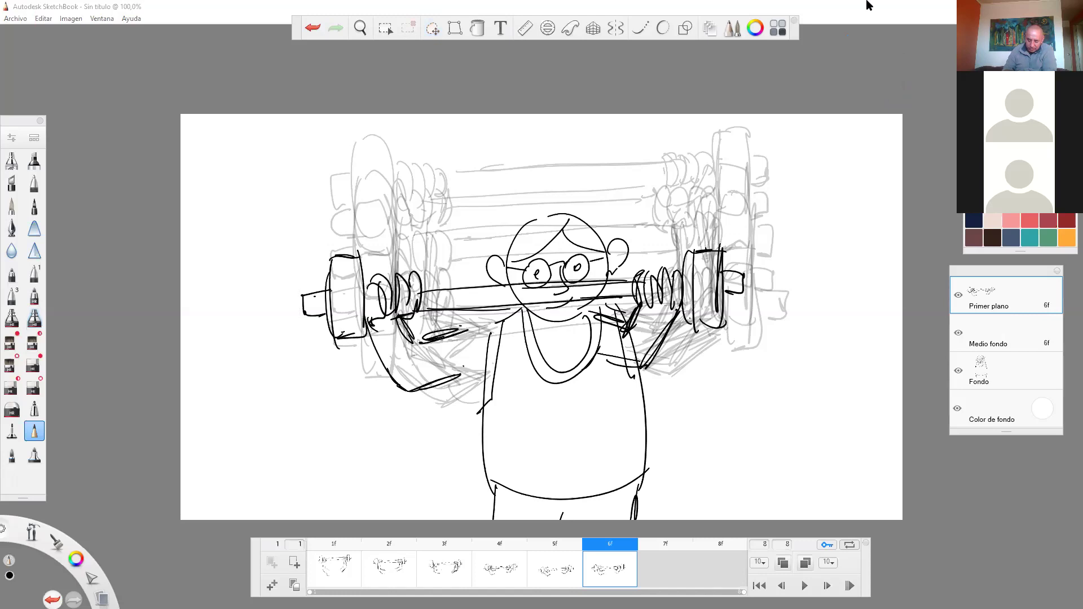
Select the barbell and arms in frame 3 with a rectangular selection and copy them.
left_click(462, 560)
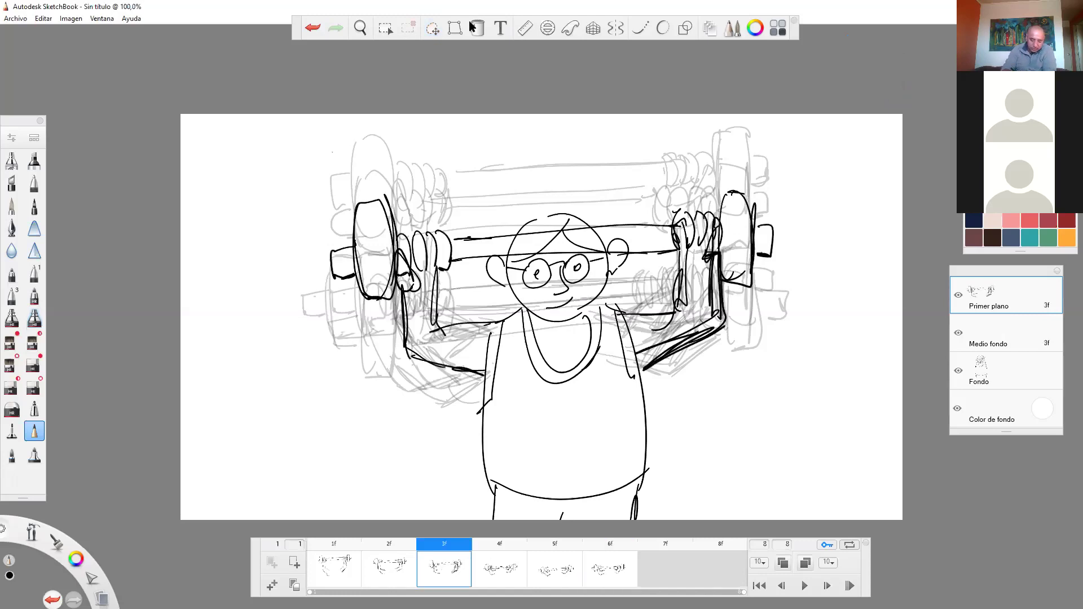
left_click(432, 27)
left_click_drag(327, 164, 796, 364)
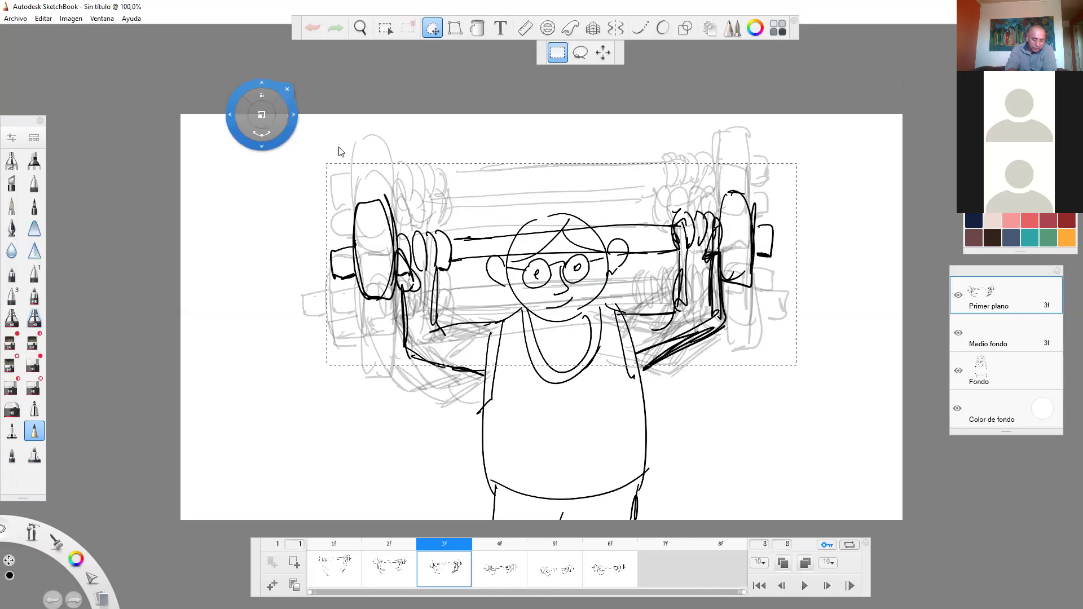
left_click(44, 19)
left_click(48, 74)
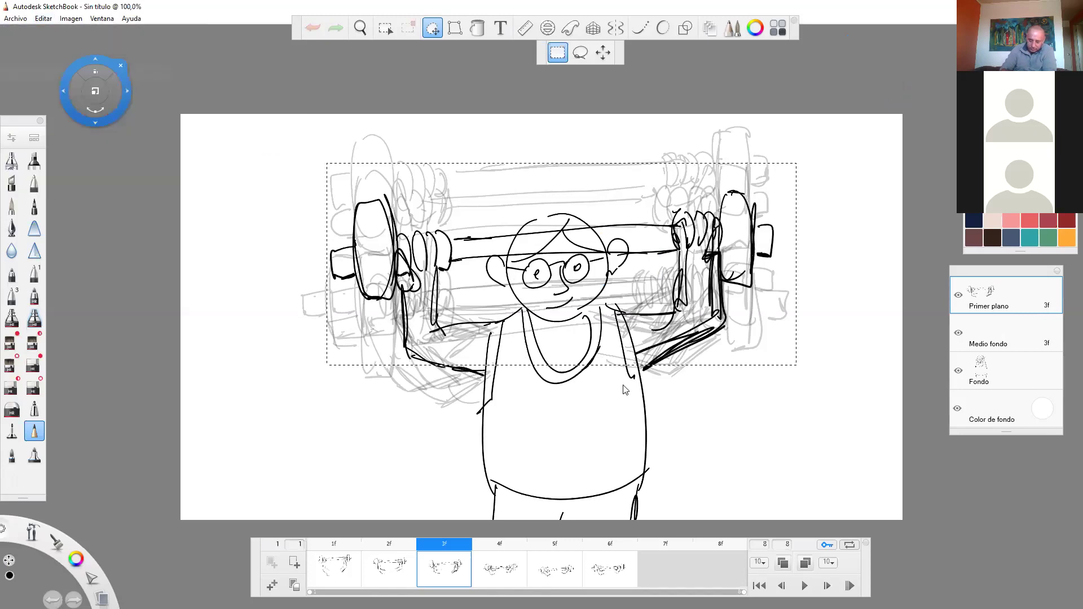
Paste the barbell and arms copied from frame 3 into the empty frame 7 and confirm the placement.
left_click(657, 571)
left_click(44, 19)
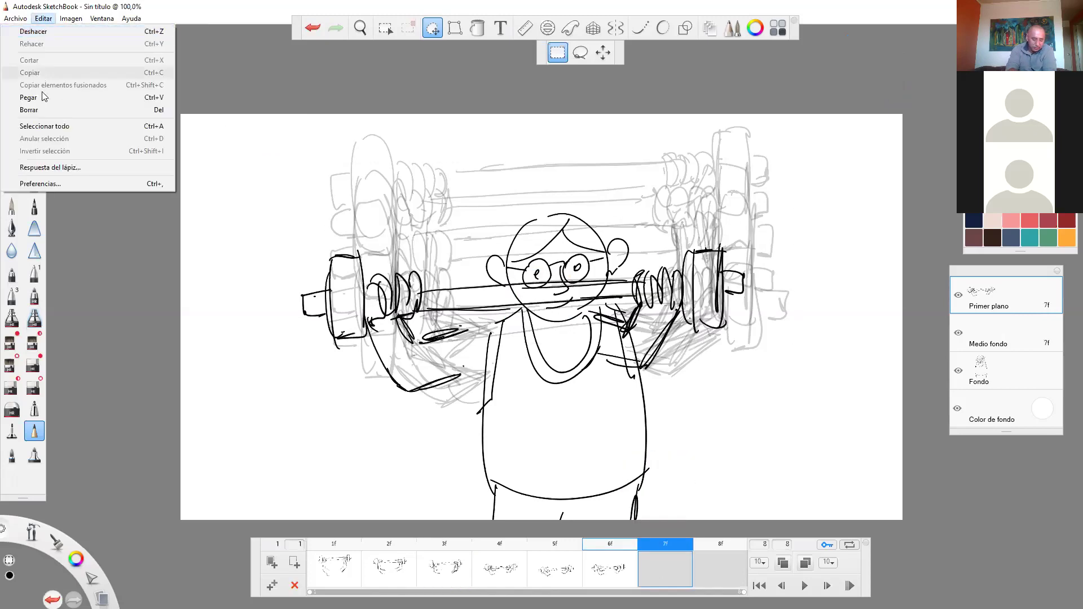
left_click(48, 99)
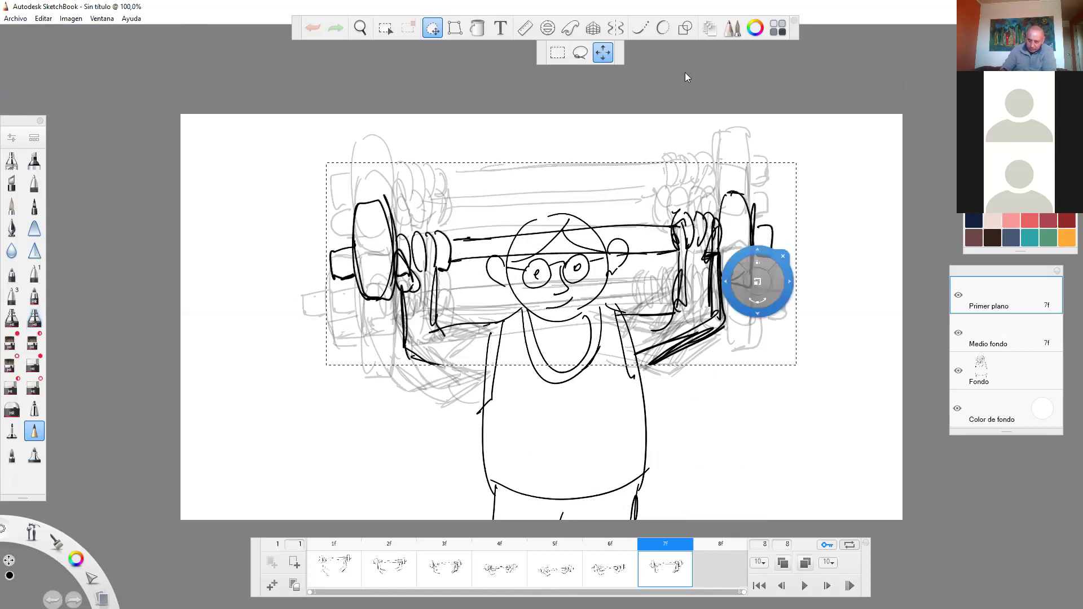
left_click(708, 455)
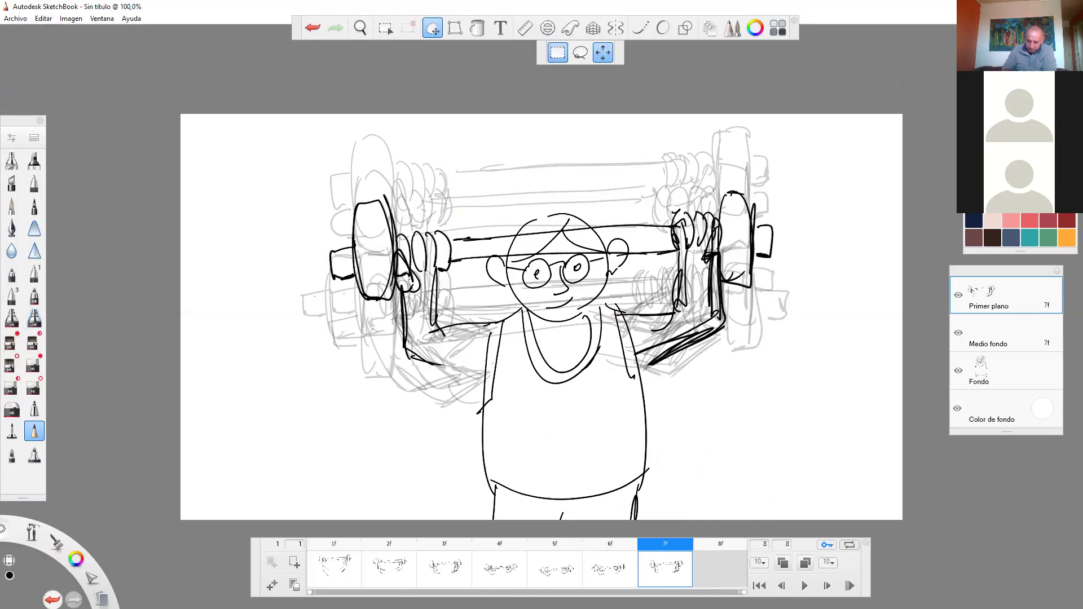
Select the barbell and arms in frame 2 with a rectangular selection and copy them.
left_click(386, 571)
left_click_drag(330, 266, 814, 403)
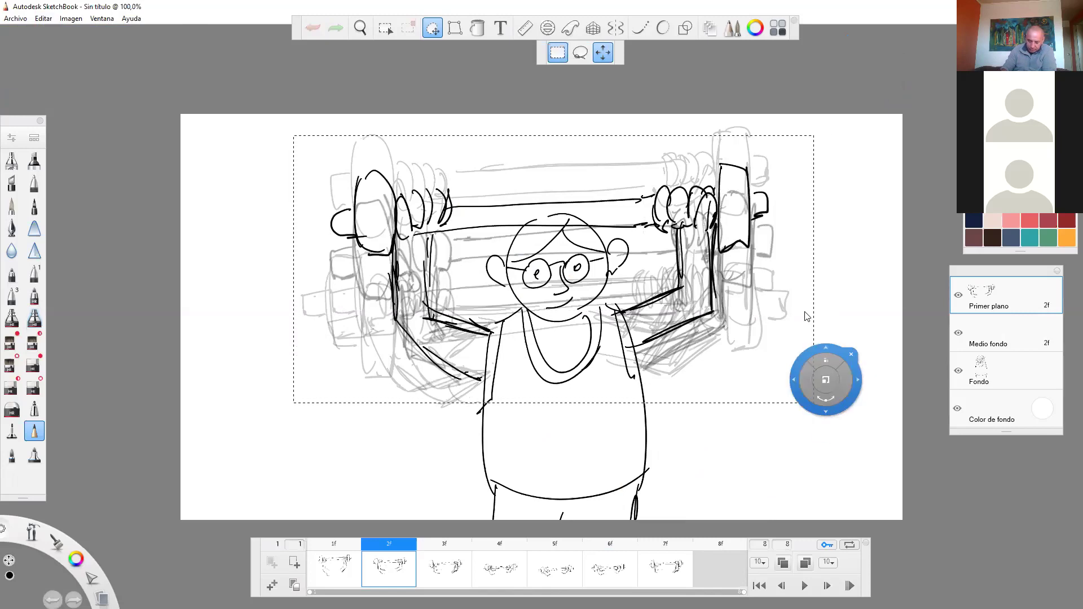
left_click(44, 18)
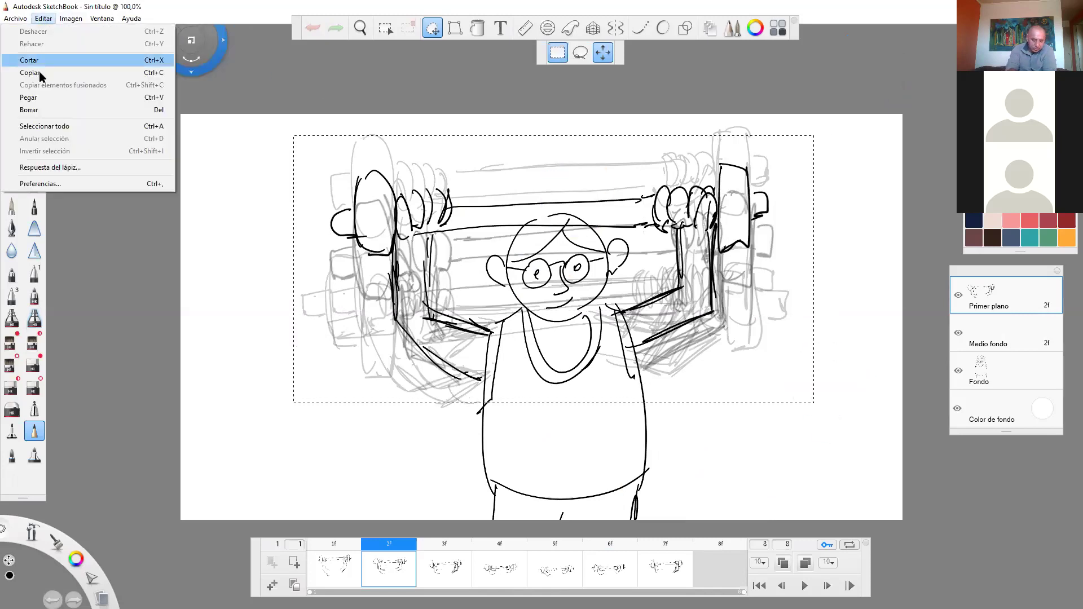
left_click(724, 571)
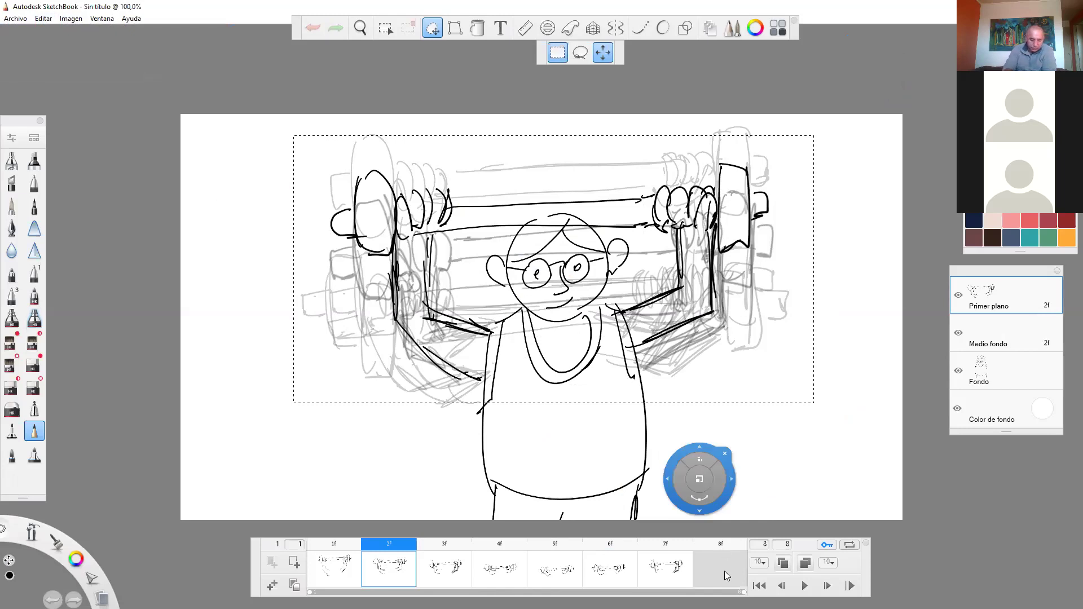
Paste the barbell and arms copied from frame 2 into frame 8 and move them onto the position they have in frame 2.
left_click(724, 571)
left_click(44, 18)
left_click(40, 97)
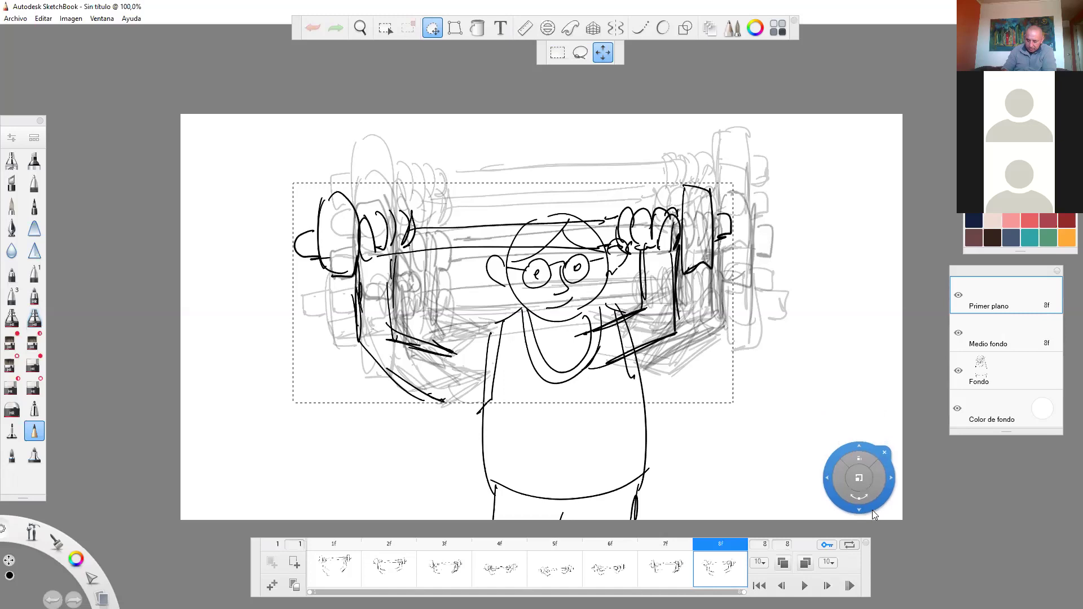
mouse_move(888, 480)
left_mouse_down()
mouse_move(973, 486)
mouse_move(958, 437)
mouse_move(733, 406)
mouse_move(649, 361)
mouse_move(426, 362)
mouse_move(505, 381)
left_mouse_up()
mouse_move(807, 453)
left_mouse_down()
mouse_move(672, 414)
mouse_move(641, 318)
mouse_move(627, 314)
mouse_move(641, 326)
left_mouse_up()
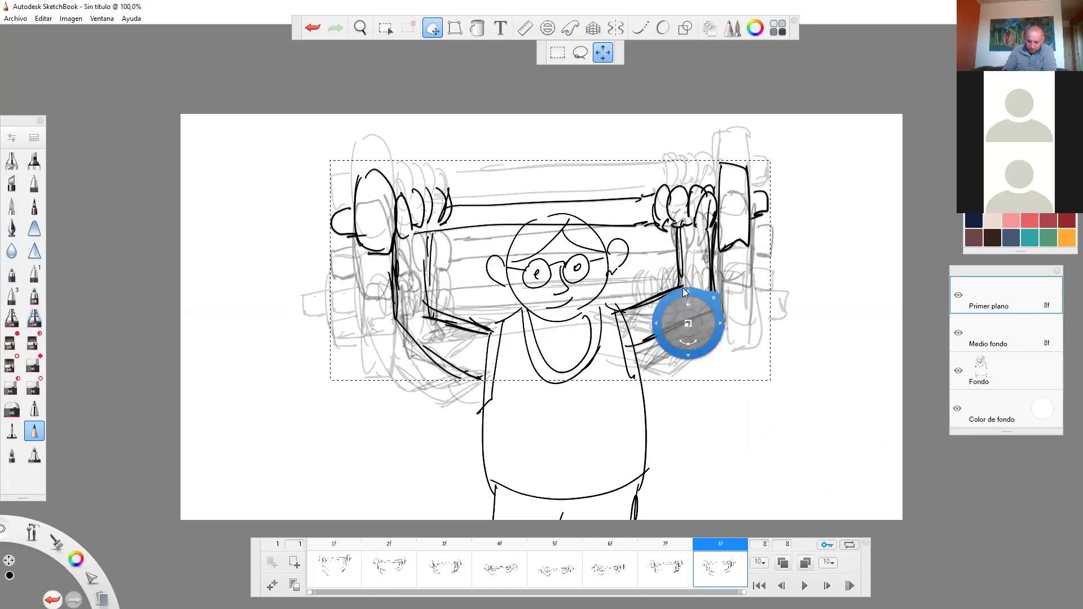
left_click_drag(682, 288, 760, 160)
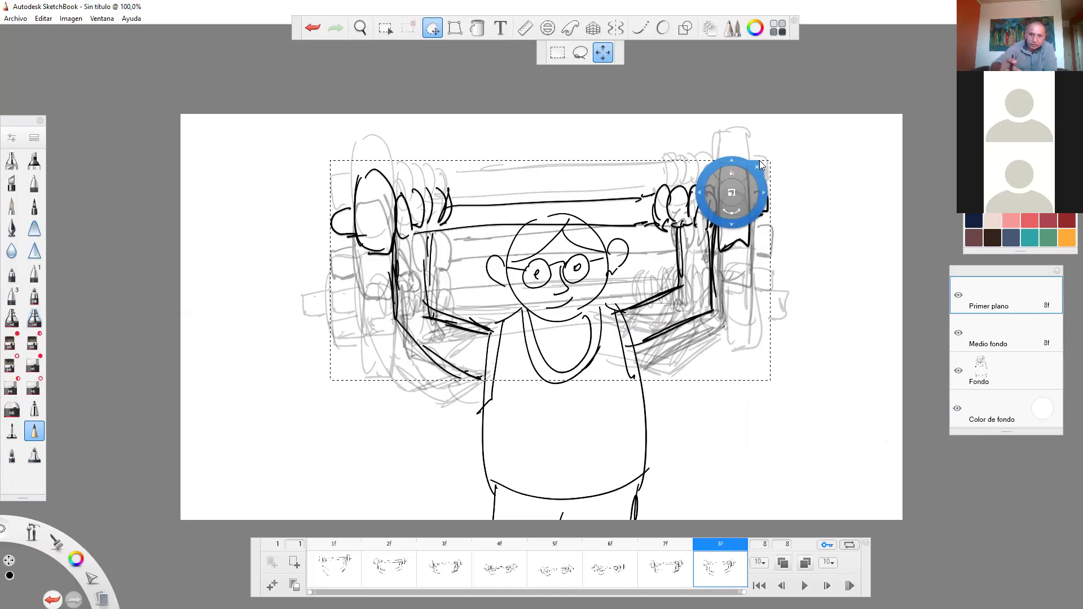
left_click(757, 166)
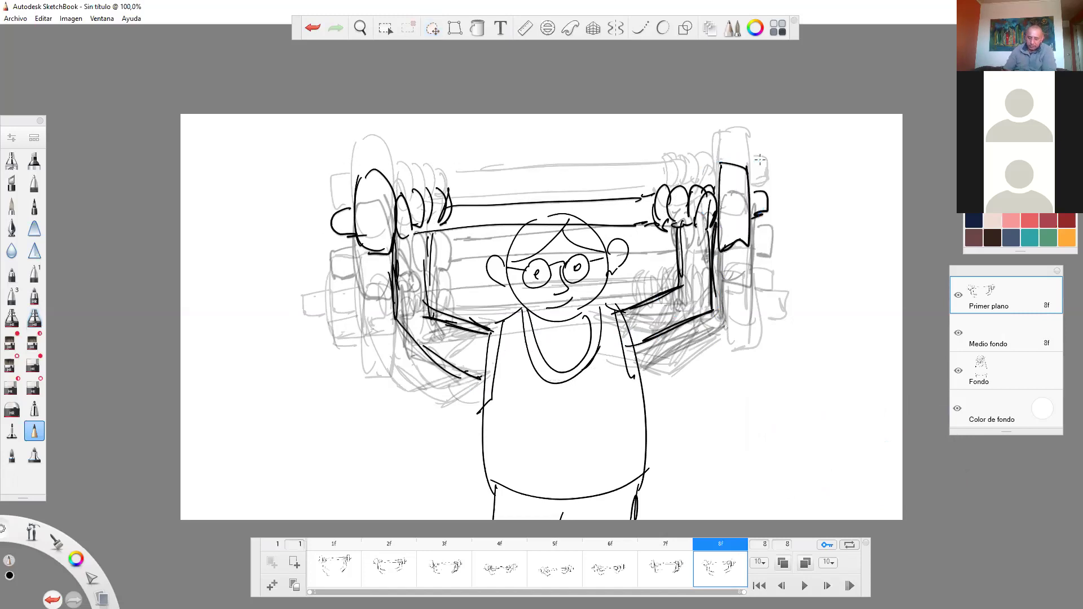
Move the pasted barbell and arms in frame 6 onto their frame 4 position and play the animation to check the movement.
left_click(666, 569)
left_click(723, 571)
left_click(665, 571)
left_click(621, 570)
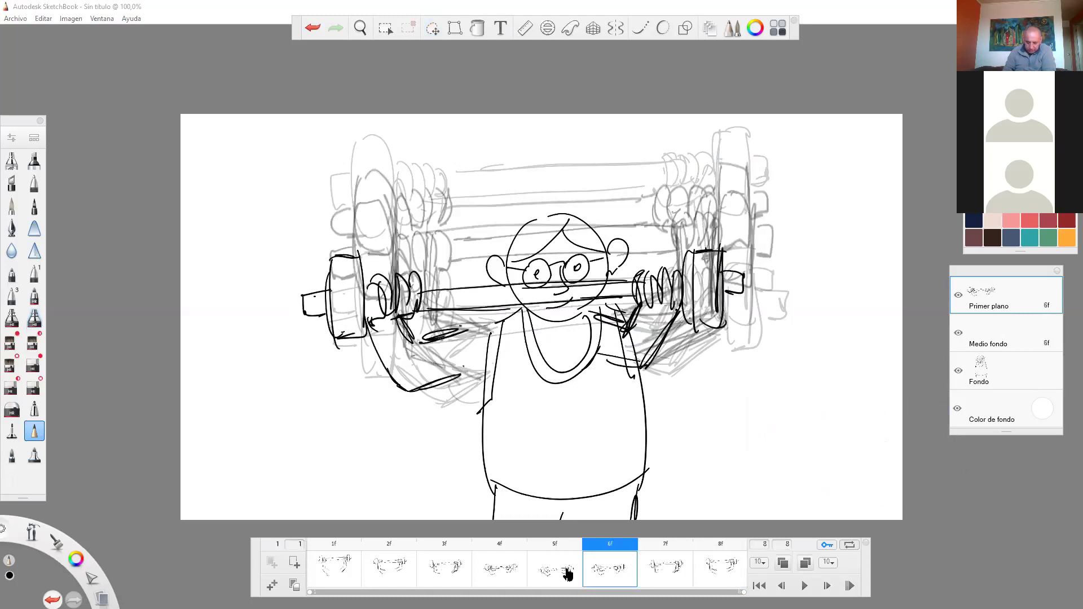
left_click(458, 9)
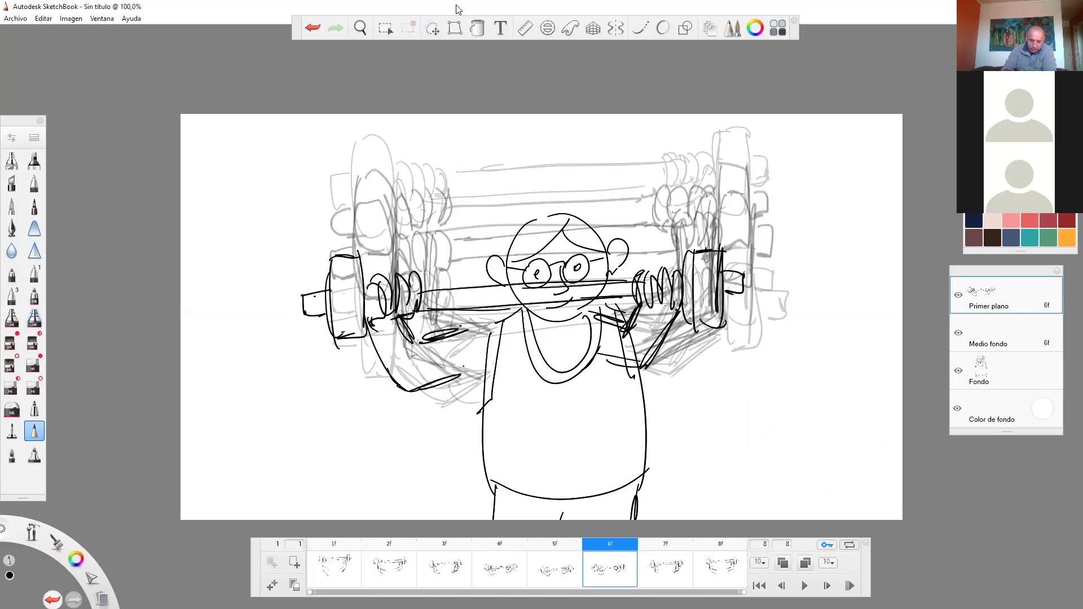
left_click(432, 29)
mouse_move(396, 305)
left_mouse_down()
mouse_move(652, 307)
mouse_move(652, 532)
mouse_move(486, 547)
left_mouse_up()
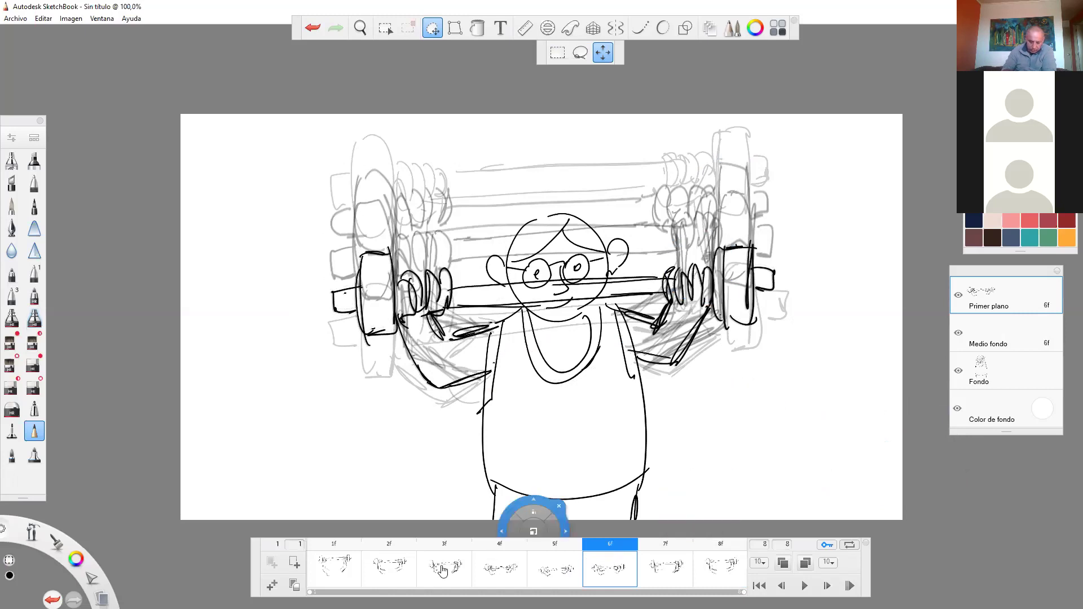
left_click_drag(517, 431, 777, 499)
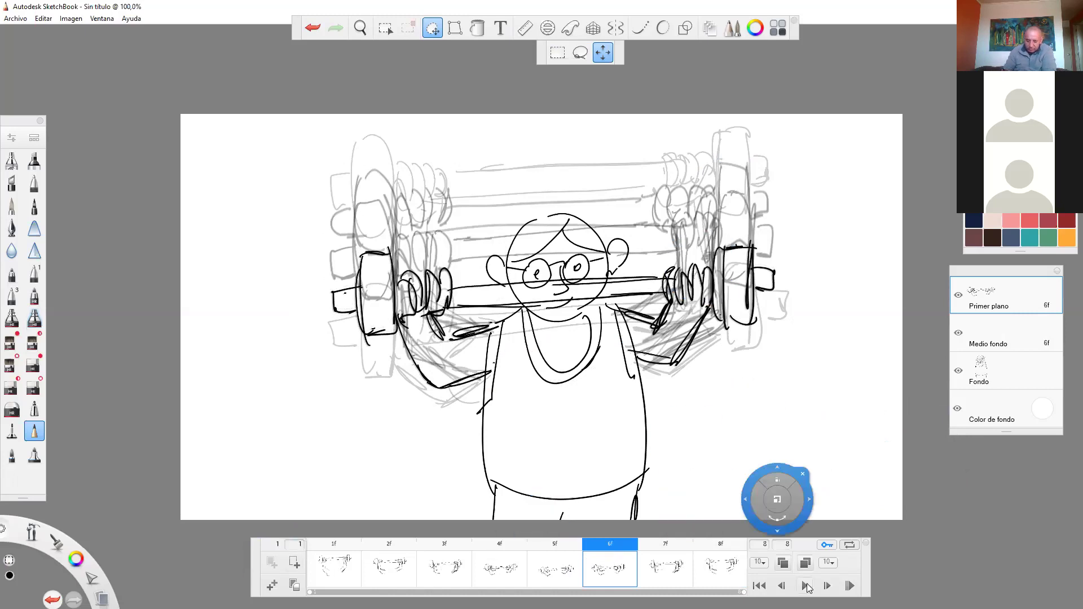
left_click(804, 587)
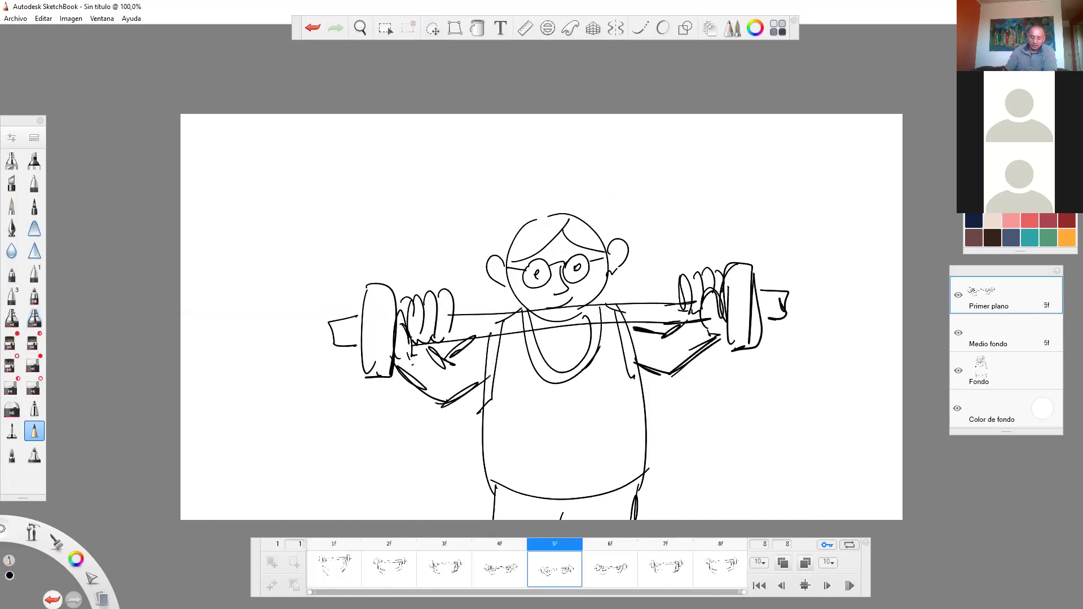
left_click(805, 585)
Export all frames of the FlipBook as an MP4 video named pesas in the Escritorio folder.
left_click(15, 19)
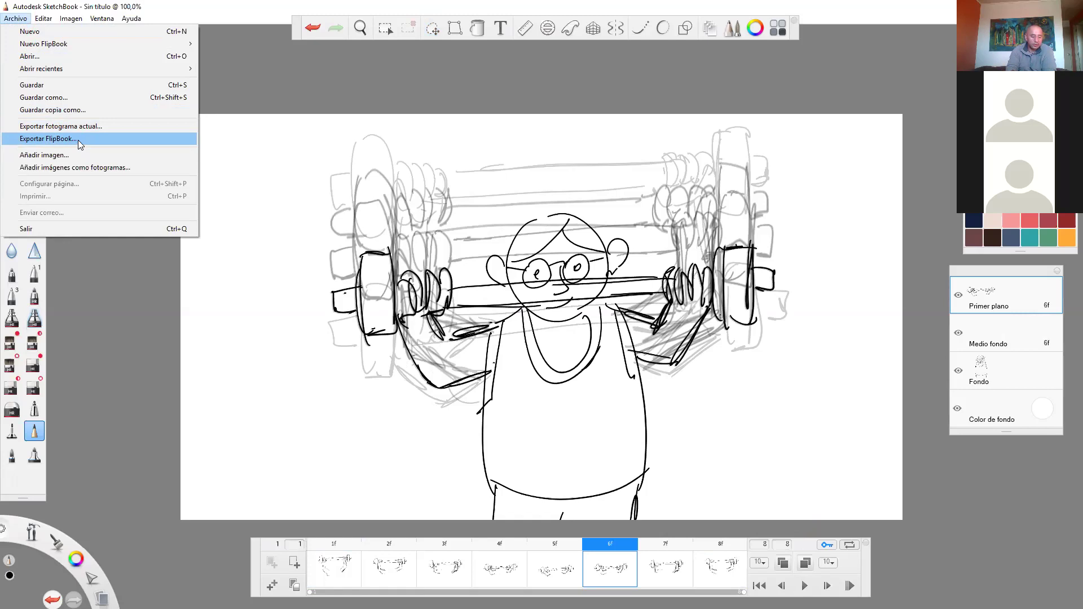
left_click(73, 140)
left_click(628, 212)
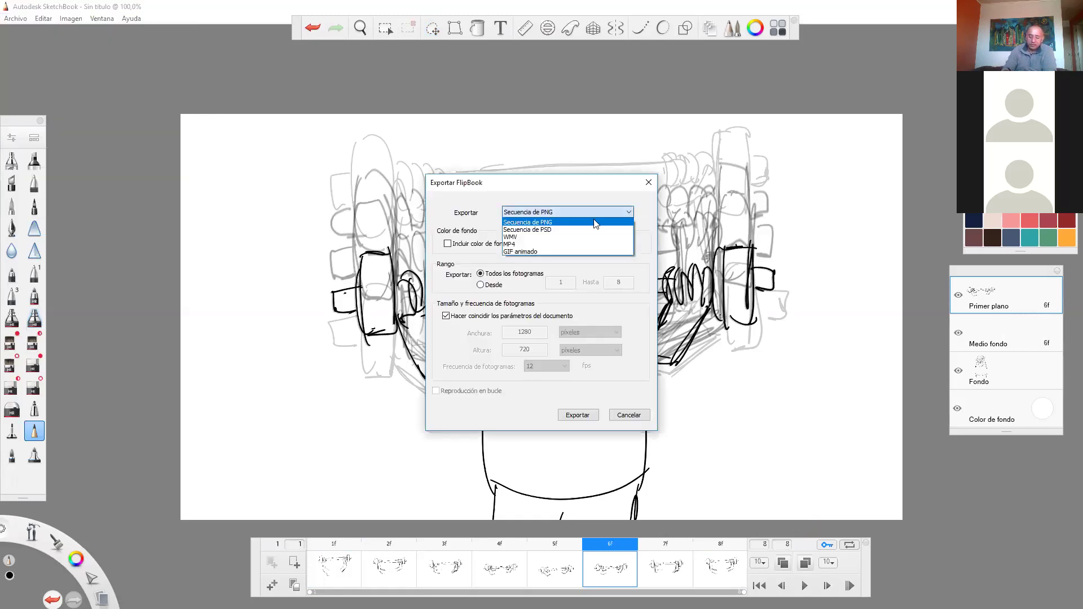
left_click(524, 244)
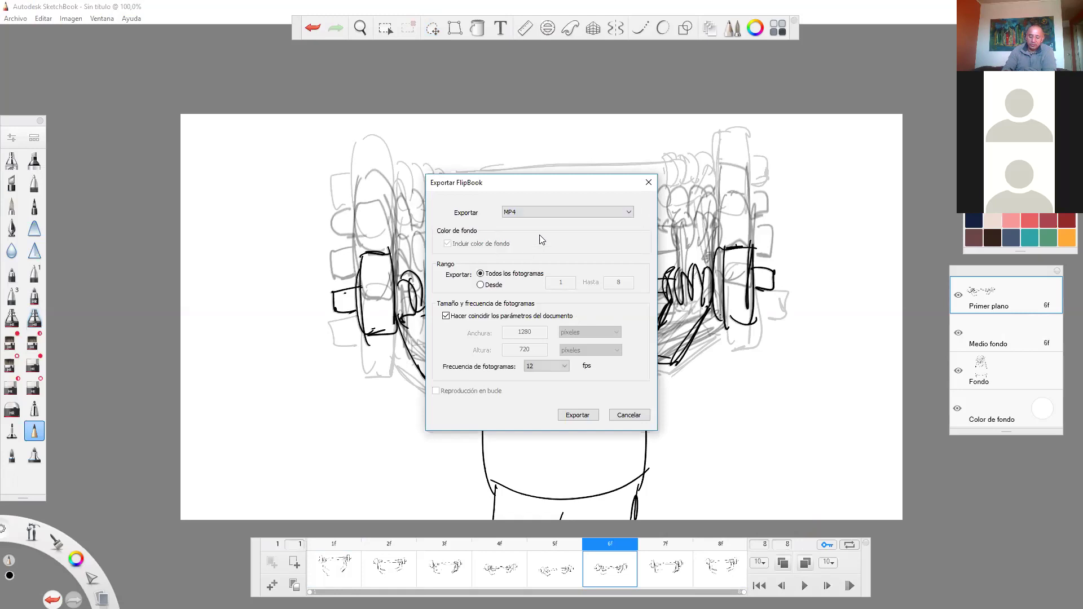
left_click(579, 416)
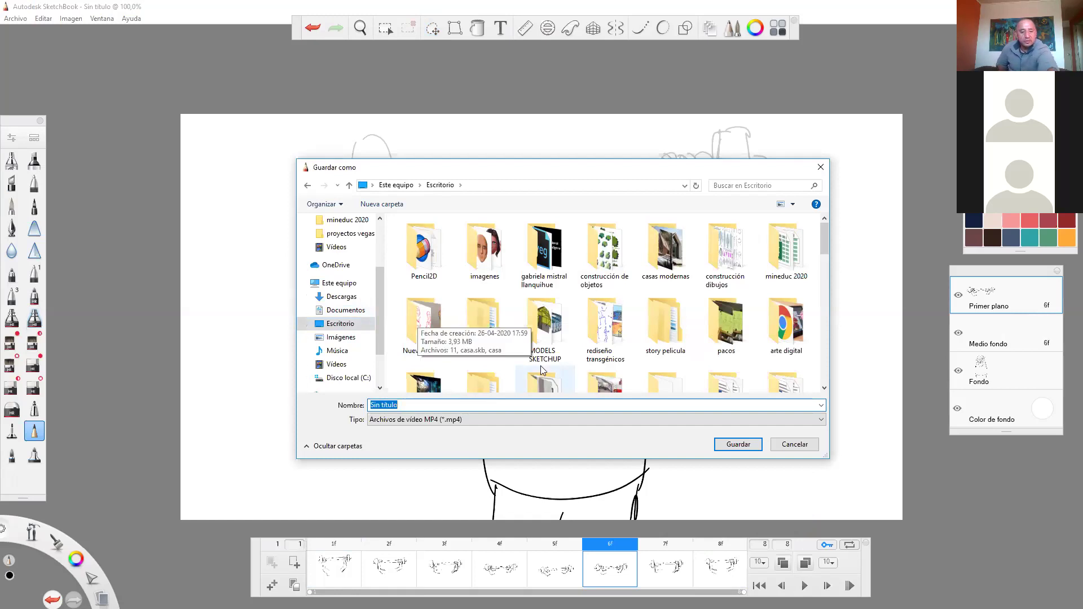
type("pesas")
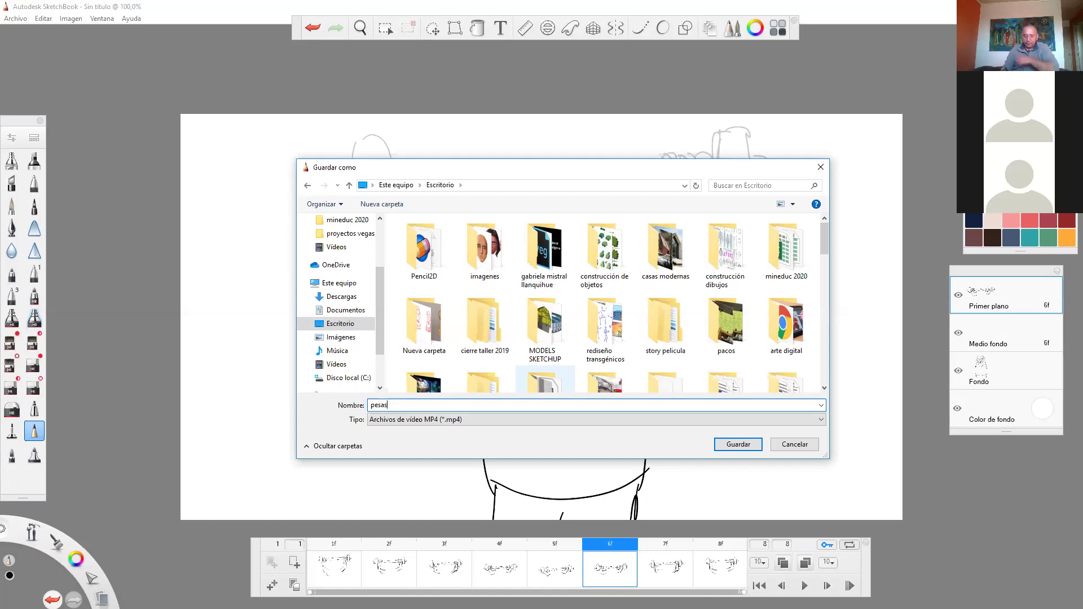
left_click(737, 445)
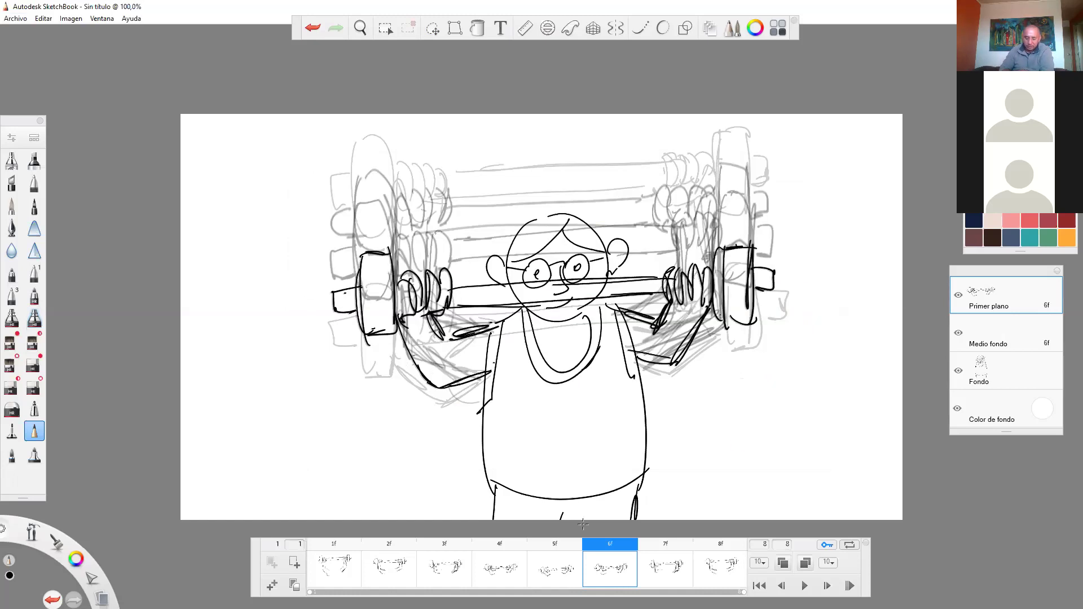